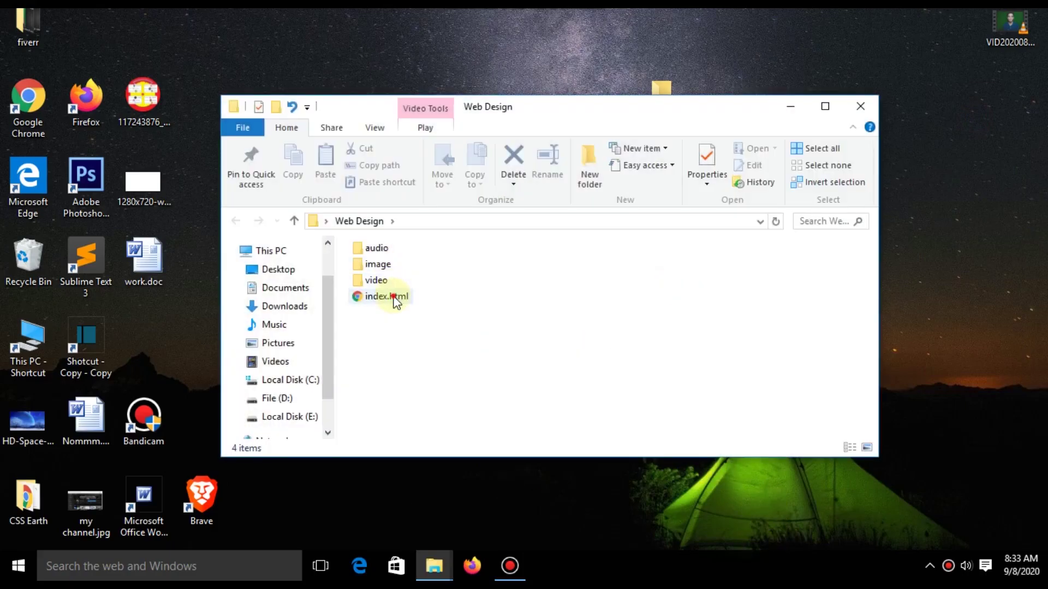
View index.html in Chrome, play and pause its video, then minimize Chrome
{"action": "double_click", "coordinate": [394, 298]}
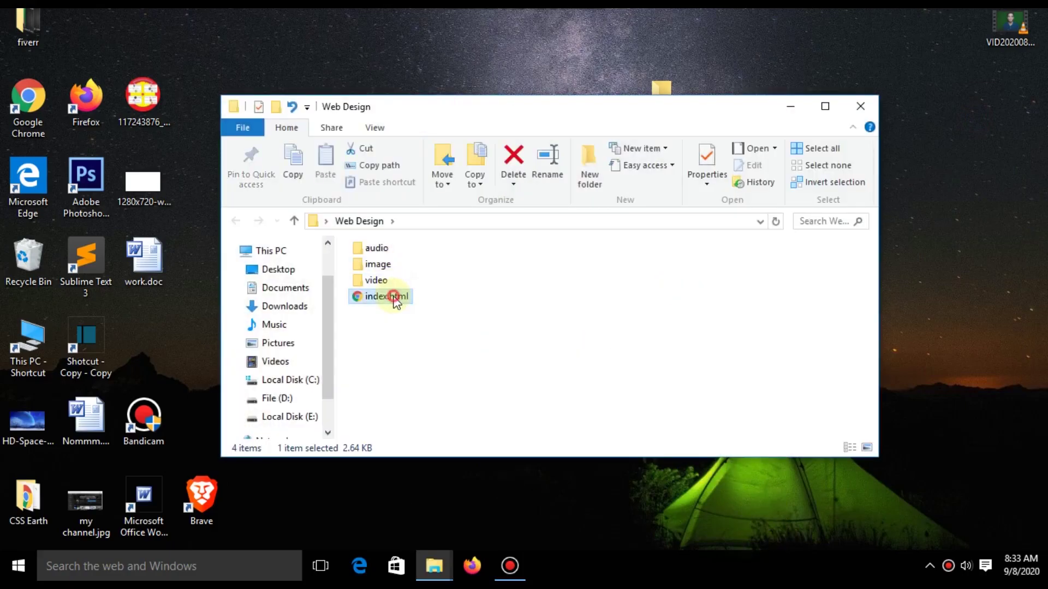
{"action": "scroll", "coordinate": [243, 277], "scroll_direction": "down", "scroll_amount": 2}
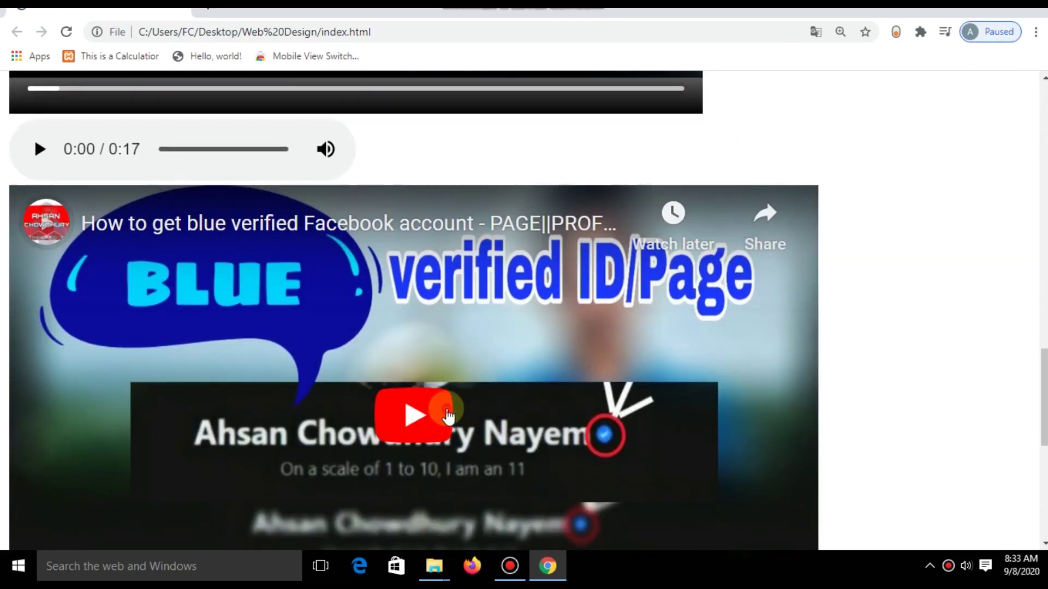
{"action": "left_click", "coordinate": [528, 438]}
{"action": "scroll", "coordinate": [531, 424], "scroll_direction": "down", "scroll_amount": 2}
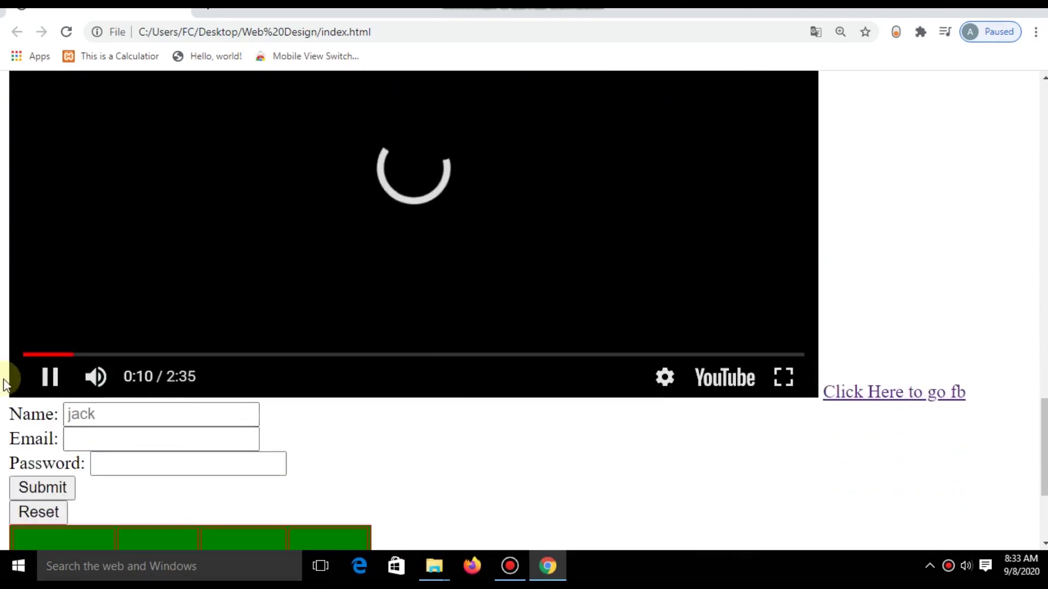
{"action": "left_click", "coordinate": [134, 379]}
{"action": "scroll", "coordinate": [297, 402], "scroll_direction": "down", "scroll_amount": 2}
{"action": "scroll", "coordinate": [296, 333], "scroll_direction": "down", "scroll_amount": 1}
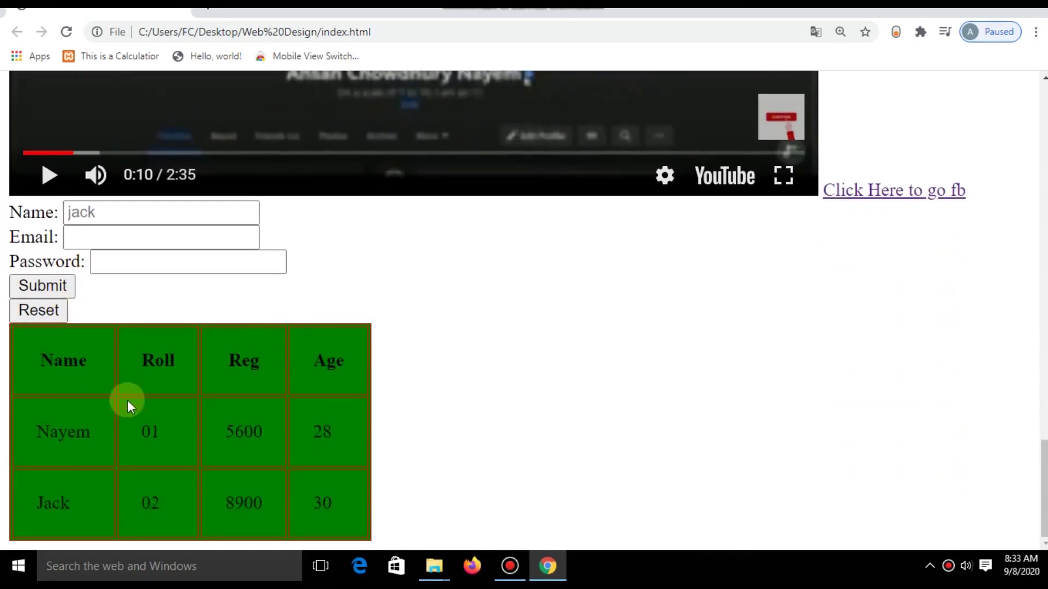
{"action": "scroll", "coordinate": [653, 427], "scroll_direction": "up", "scroll_amount": 2}
{"action": "scroll", "coordinate": [838, 421], "scroll_direction": "up", "scroll_amount": 2}
{"action": "scroll", "coordinate": [873, 424], "scroll_direction": "up", "scroll_amount": 3}
{"action": "scroll", "coordinate": [873, 423], "scroll_direction": "up", "scroll_amount": 5}
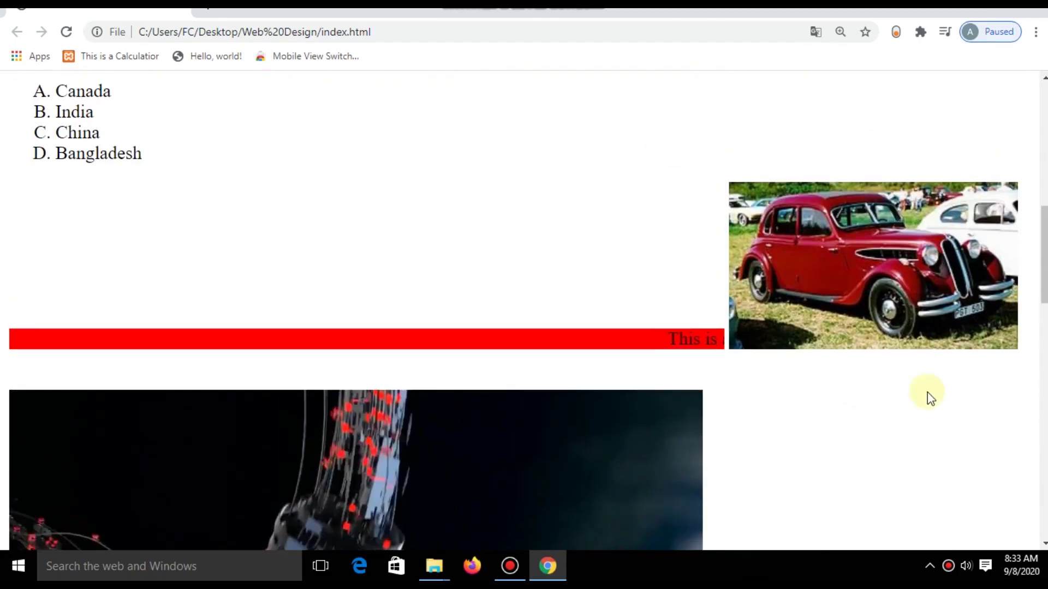
{"action": "scroll", "coordinate": [529, 281], "scroll_direction": "up", "scroll_amount": 2}
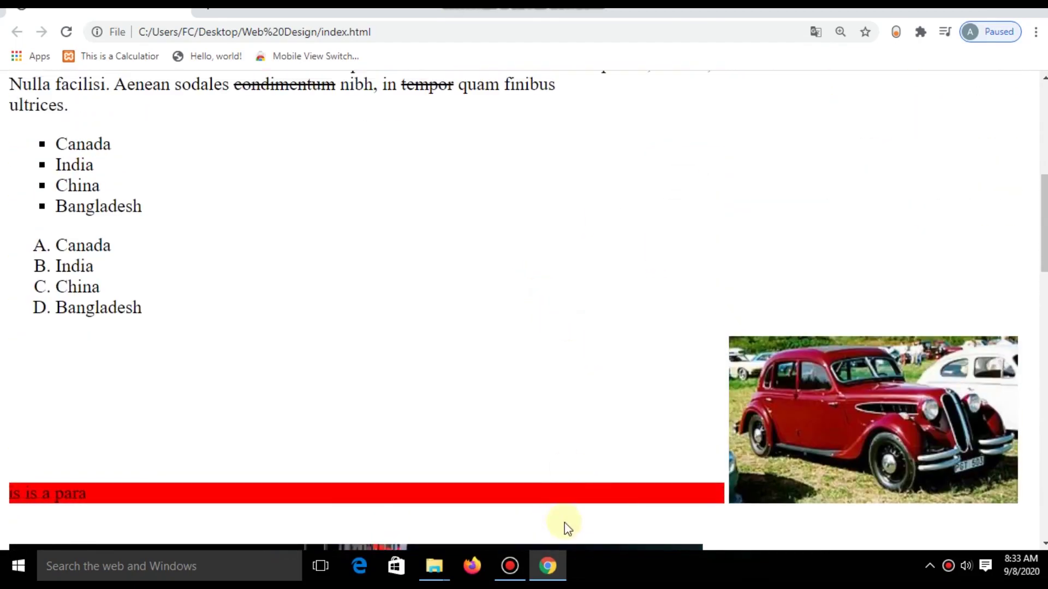
{"action": "left_click", "coordinate": [961, 7]}
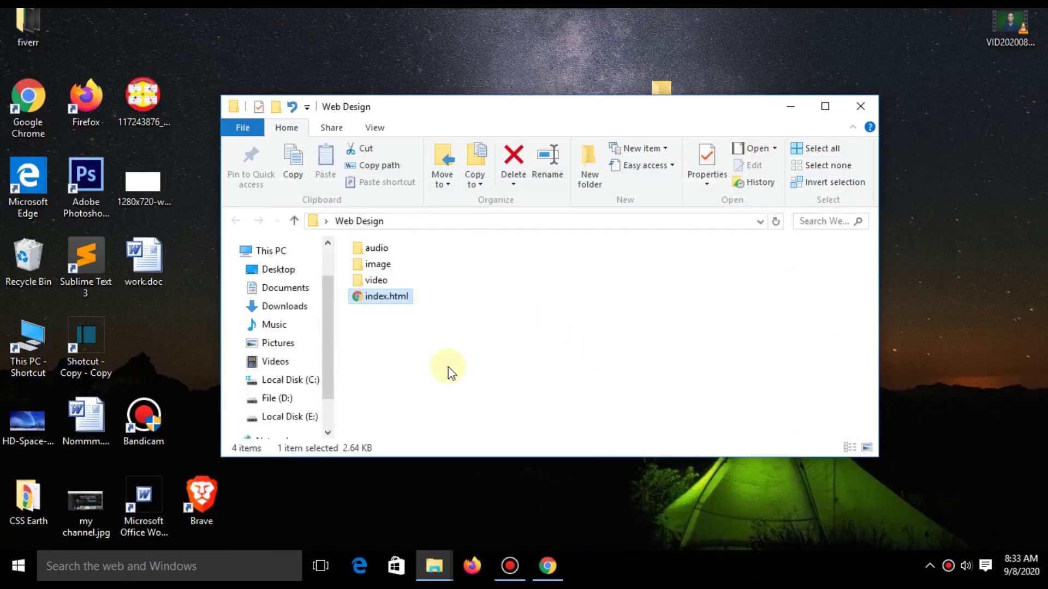
Open index.html with Sublime Text and close the notes tab, discarding its changes
{"action": "left_click", "coordinate": [432, 362]}
{"action": "right_click", "coordinate": [377, 304]}
{"action": "left_click", "coordinate": [434, 328]}
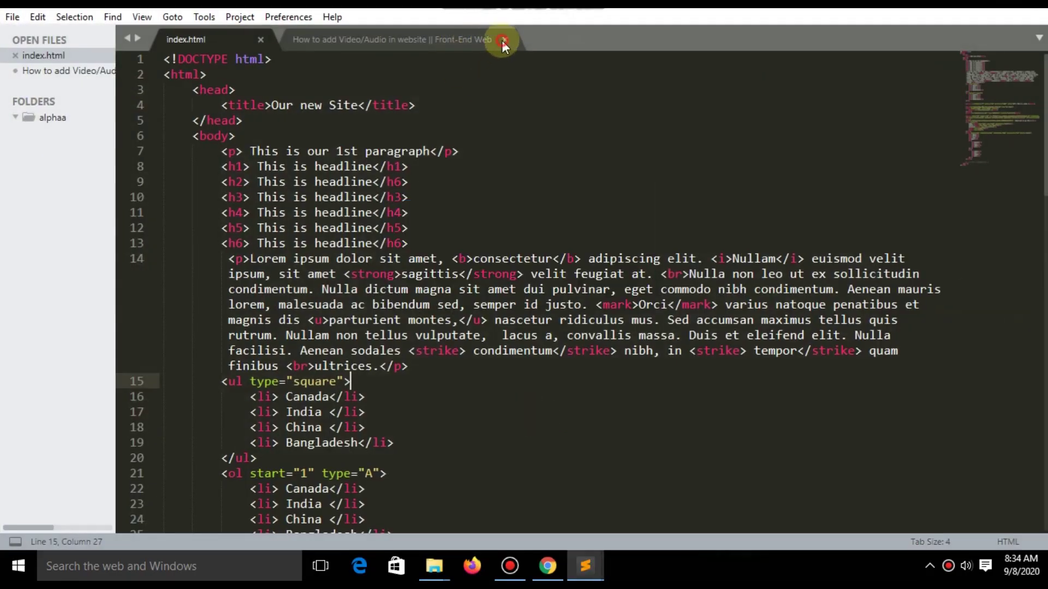
{"action": "left_click", "coordinate": [504, 39]}
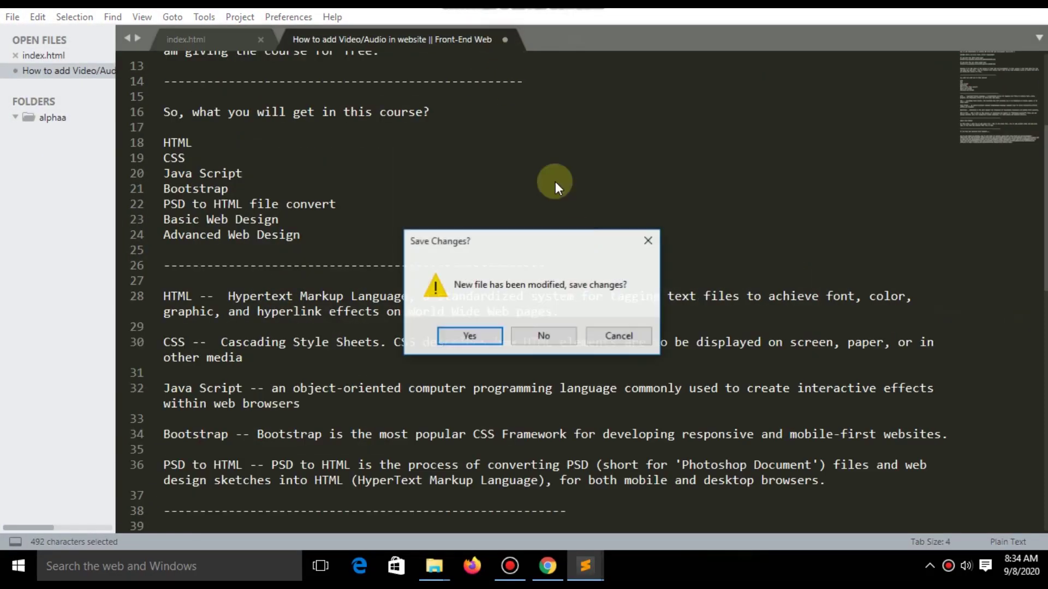
{"action": "left_click", "coordinate": [544, 336]}
{"action": "scroll", "coordinate": [377, 243], "scroll_direction": "down", "scroll_amount": 2}
{"action": "scroll", "coordinate": [375, 328], "scroll_direction": "down", "scroll_amount": 5}
{"action": "scroll", "coordinate": [499, 373], "scroll_direction": "down", "scroll_amount": 5}
{"action": "scroll", "coordinate": [369, 413], "scroll_direction": "up", "scroll_amount": 3}
{"action": "scroll", "coordinate": [369, 412], "scroll_direction": "up", "scroll_amount": 5}
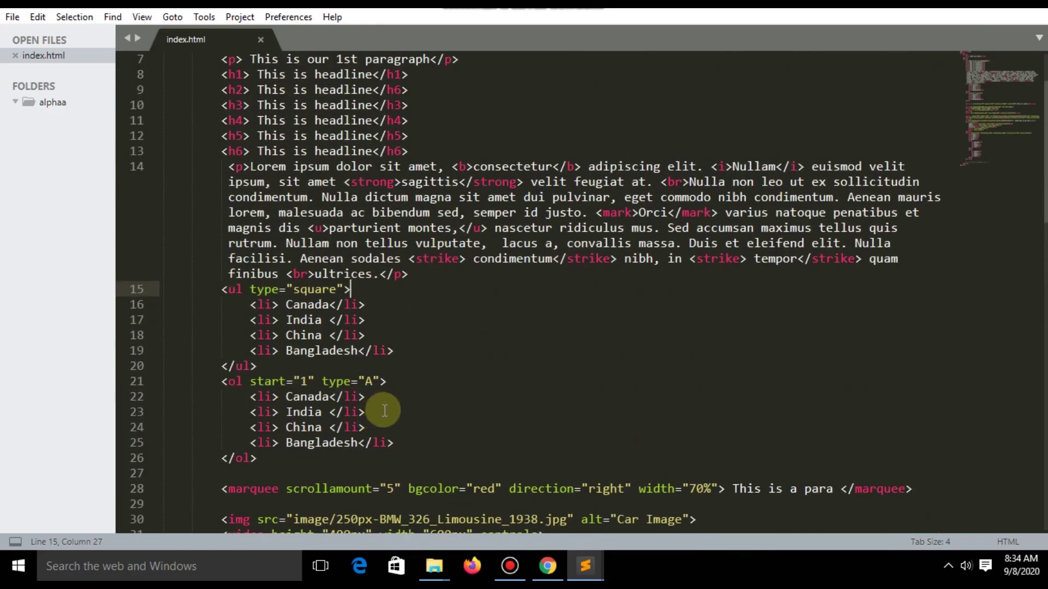
{"action": "scroll", "coordinate": [381, 416], "scroll_direction": "up", "scroll_amount": 2}
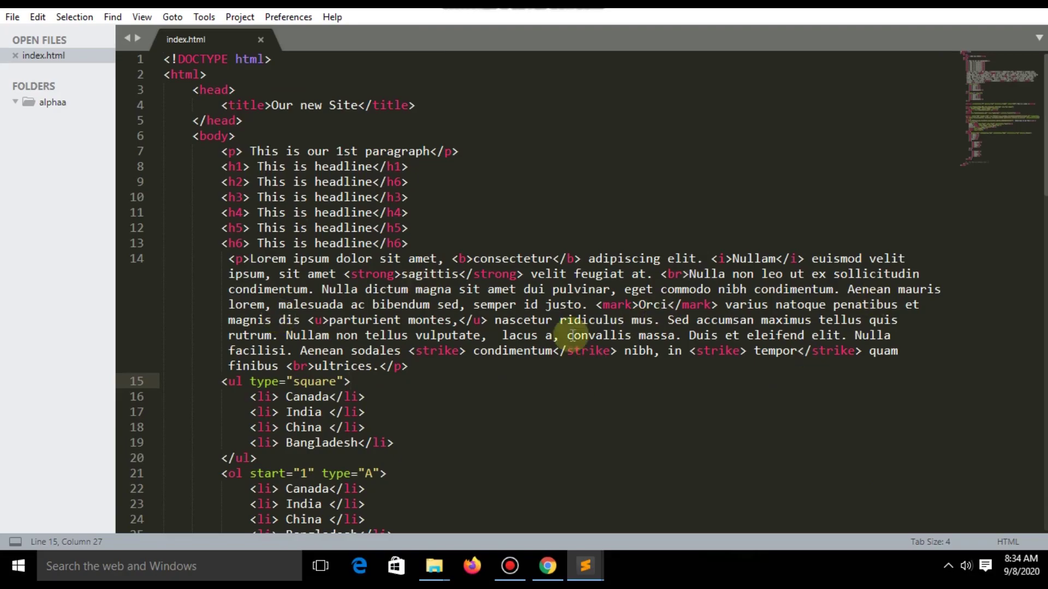
Add style="color: red;" to the line 7 paragraph tag and save index.html
{"action": "left_click", "coordinate": [234, 151]}
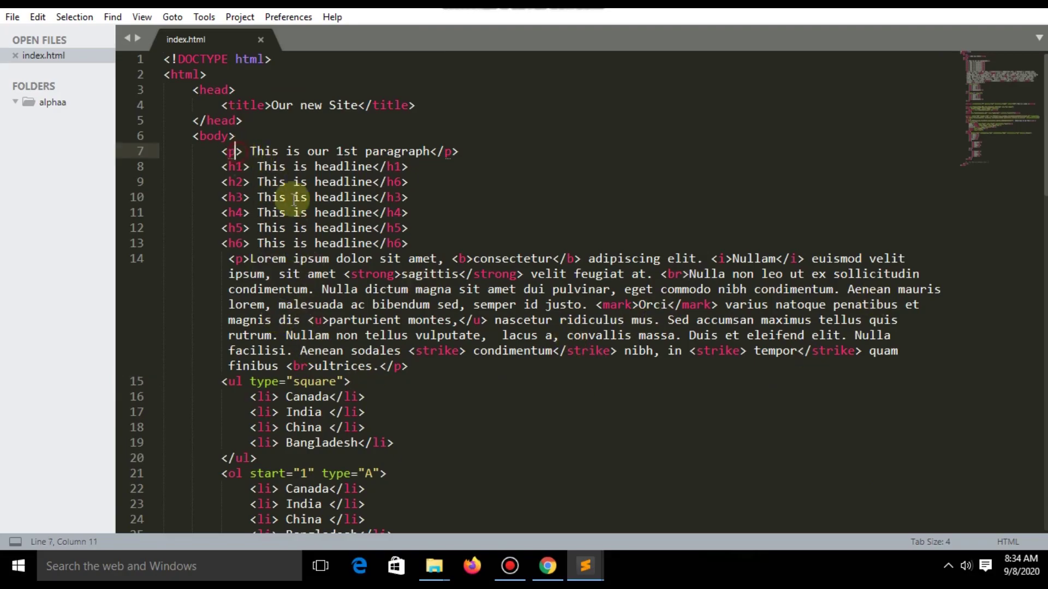
{"action": "type", "text": "sty"}
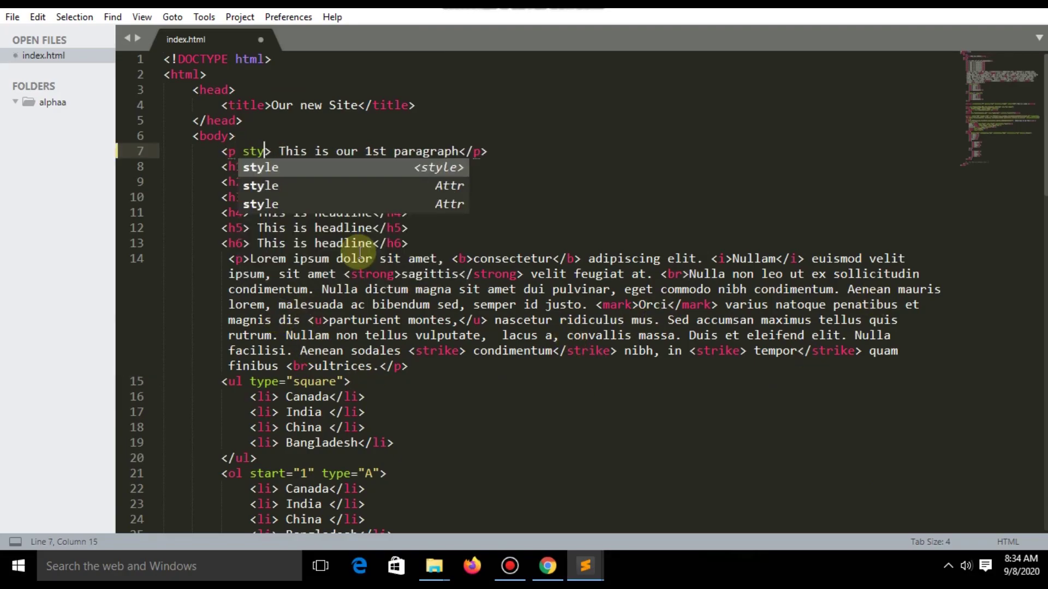
{"action": "type", "text": "le="}
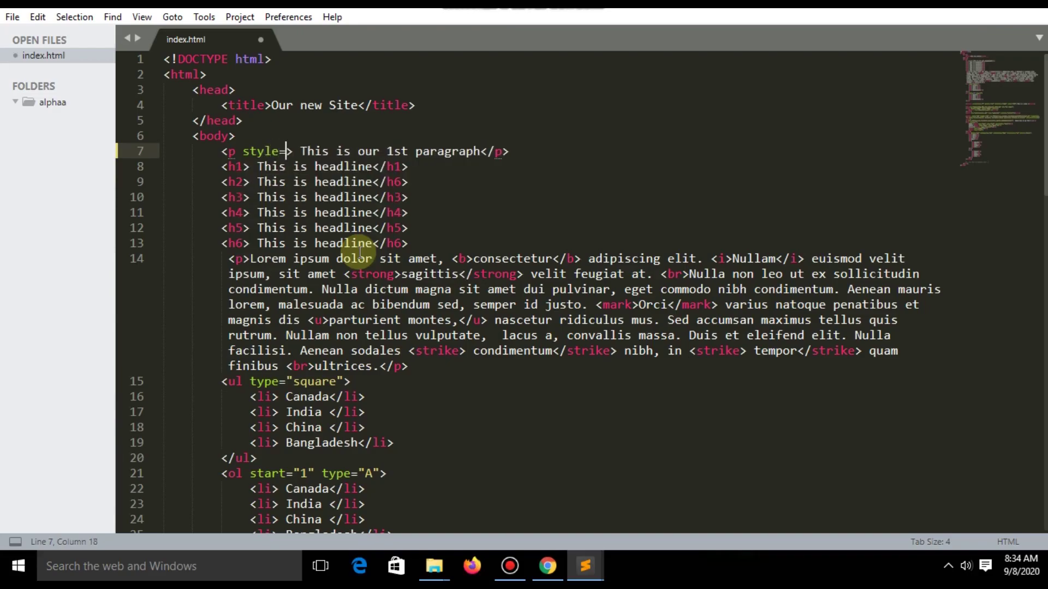
{"action": "type", "text": "\""}
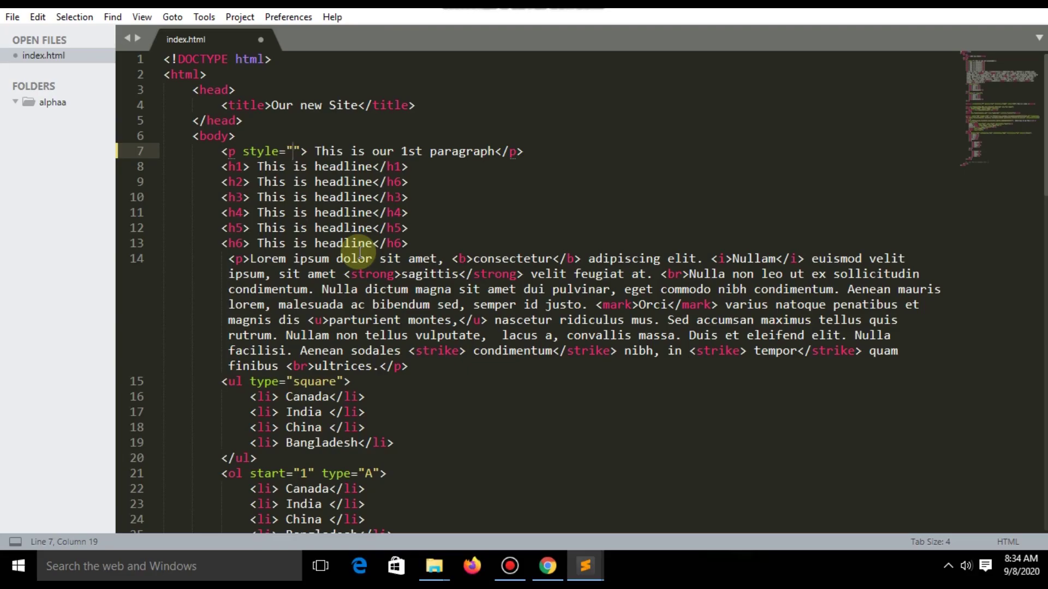
{"action": "type", "text": " r"}
{"action": "key", "text": "BackSpace"}
{"action": "type", "text": "color"}
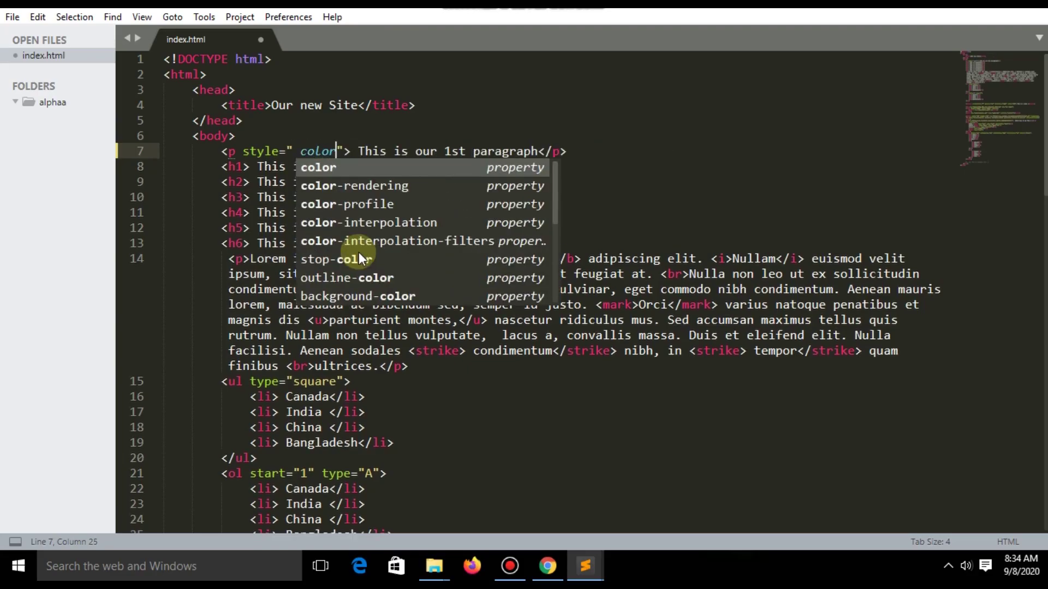
{"action": "type", "text": ": "}
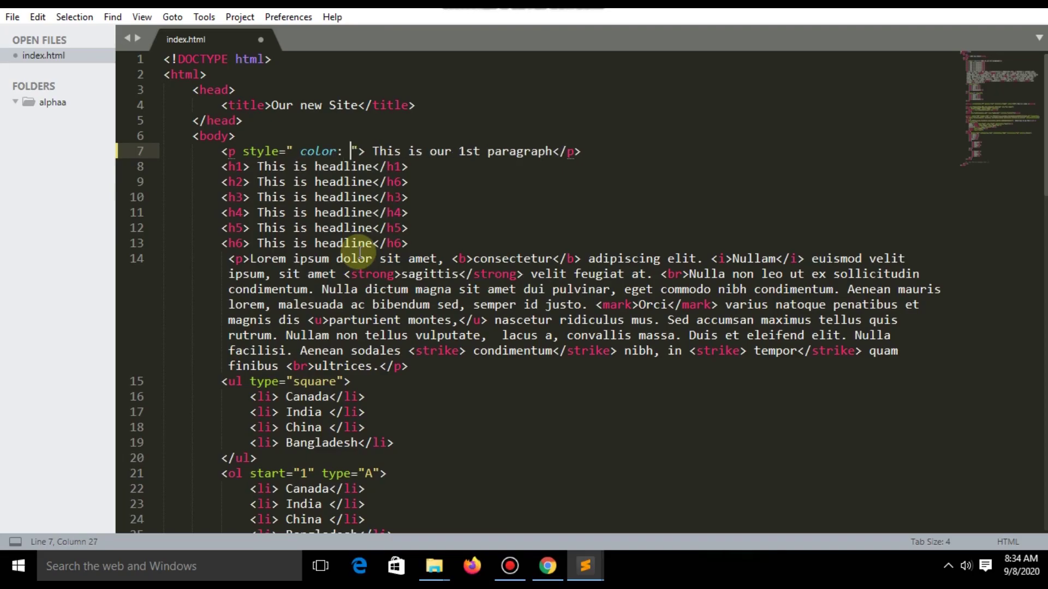
{"action": "type", "text": "red;"}
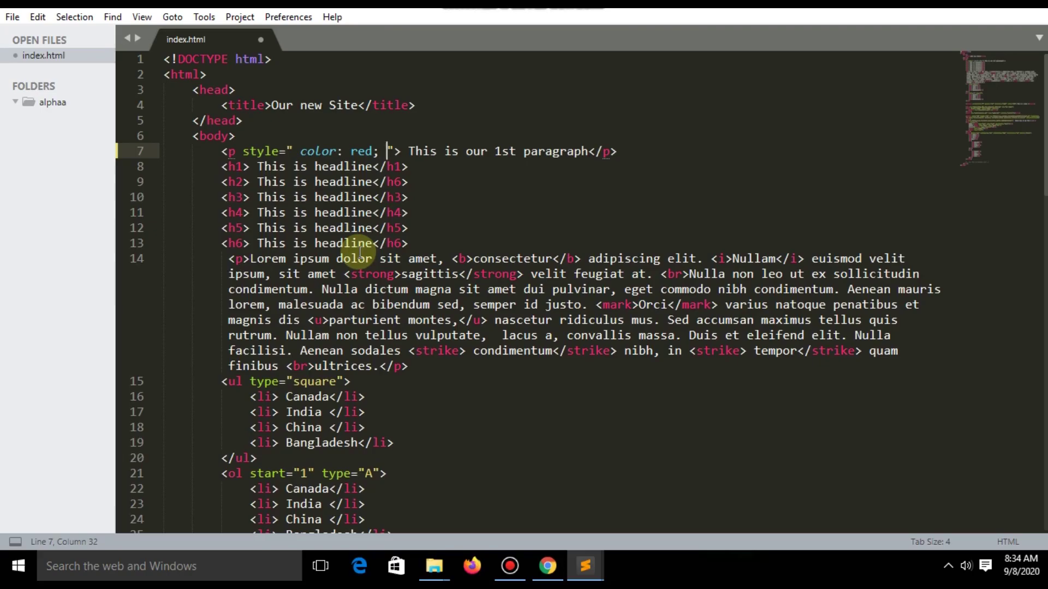
{"action": "key", "text": "ctrl+s"}
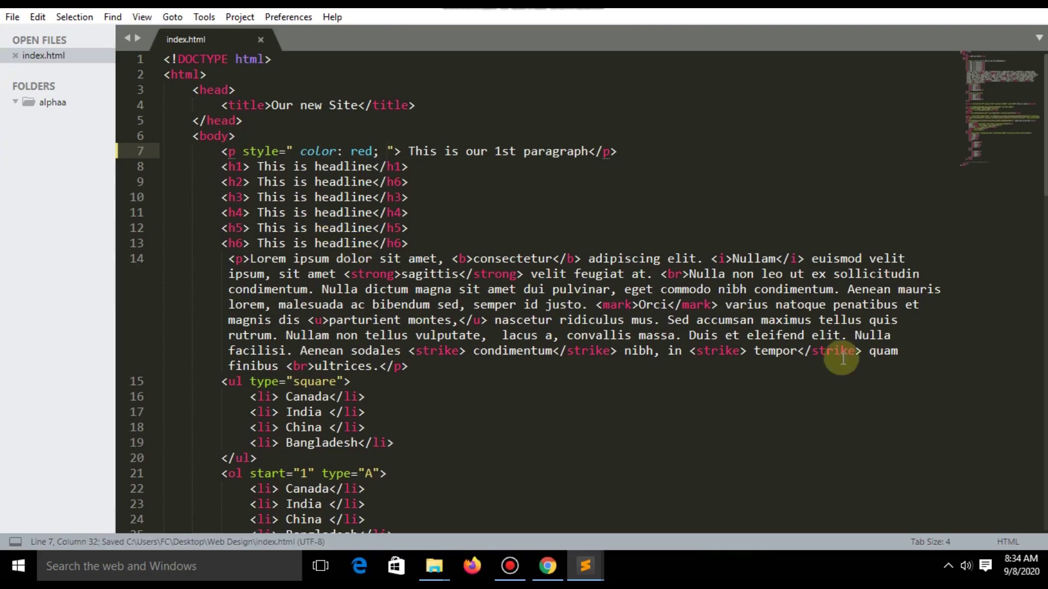
Reload index.html in Chrome and check that 'This is our 1st paragraph' is red
{"action": "left_click", "coordinate": [534, 574]}
{"action": "scroll", "coordinate": [241, 283], "scroll_direction": "up", "scroll_amount": 3}
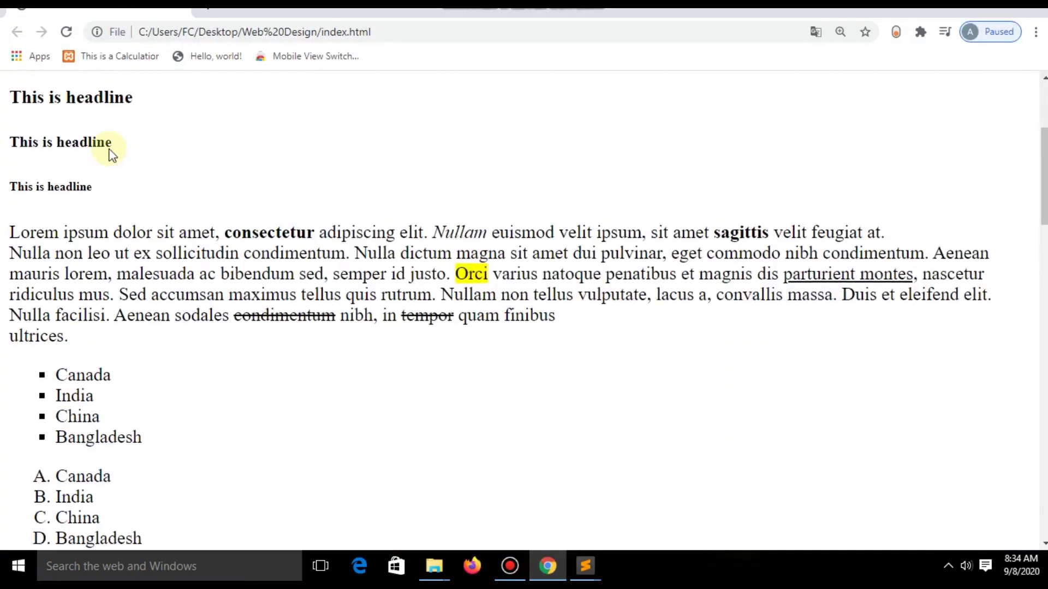
{"action": "scroll", "coordinate": [110, 152], "scroll_direction": "up", "scroll_amount": 3}
{"action": "left_click", "coordinate": [69, 33]}
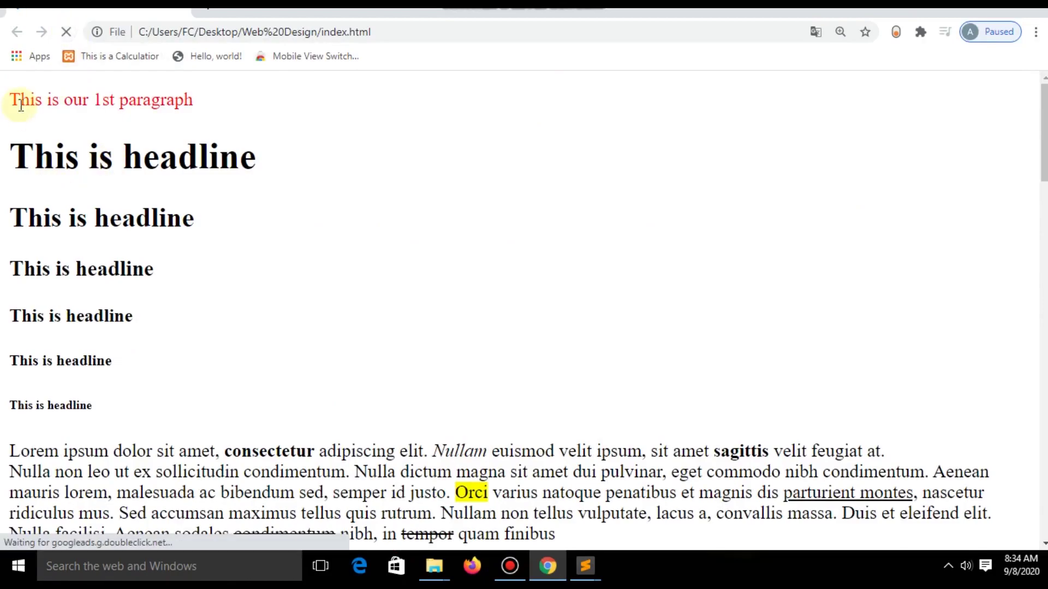
{"action": "left_click_drag", "start_coordinate": [10, 99], "coordinate": [211, 112]}
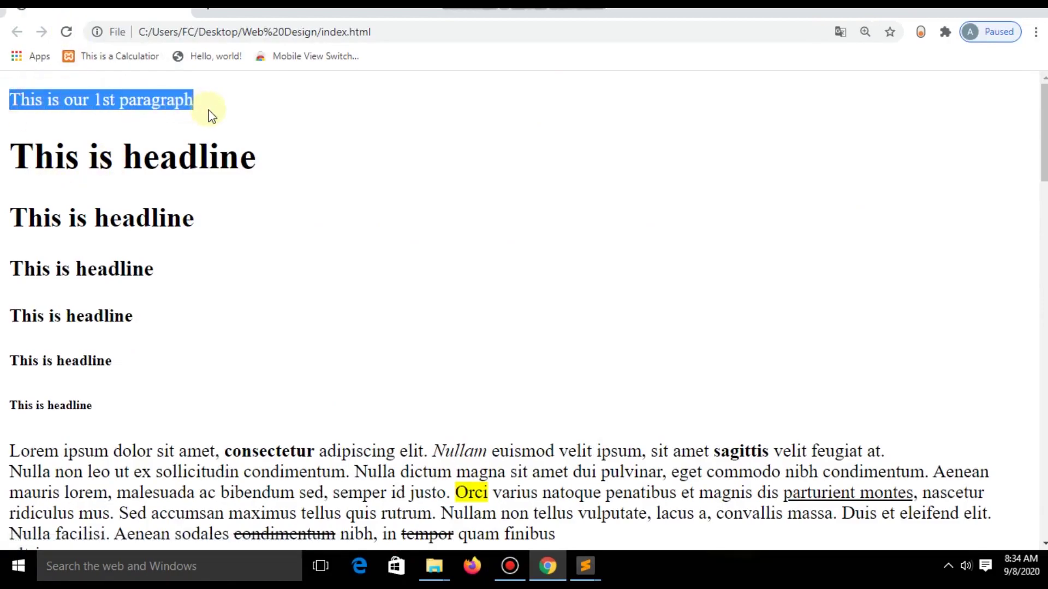
{"action": "left_click", "coordinate": [161, 136]}
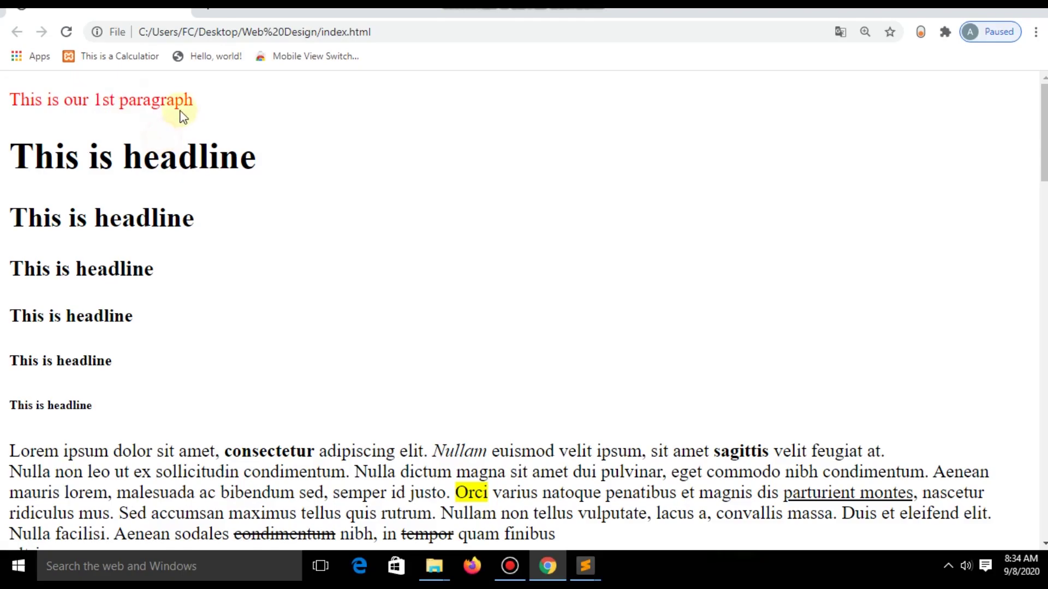
{"action": "mouse_move", "coordinate": [585, 566]}
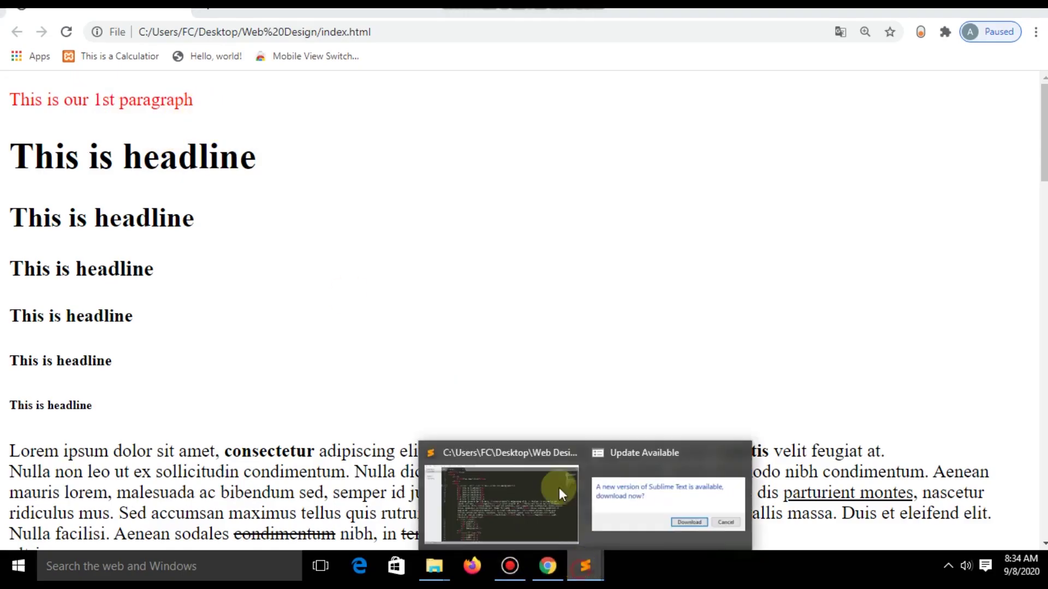
Add style="float:left" to the h1 tag on line 8 and save index.html
{"action": "left_click", "coordinate": [495, 475]}
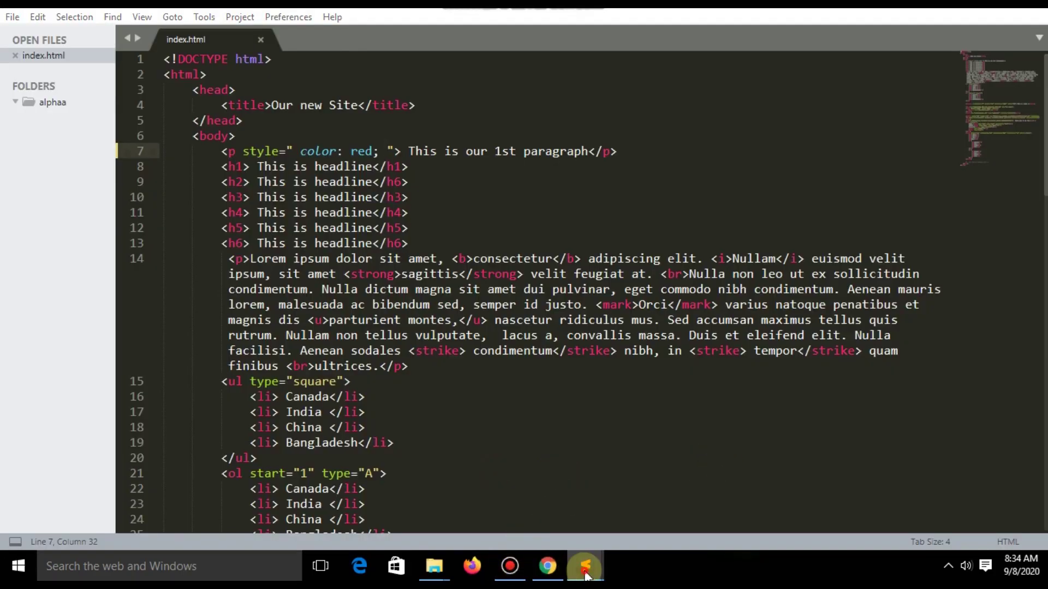
{"action": "left_click", "coordinate": [523, 360]}
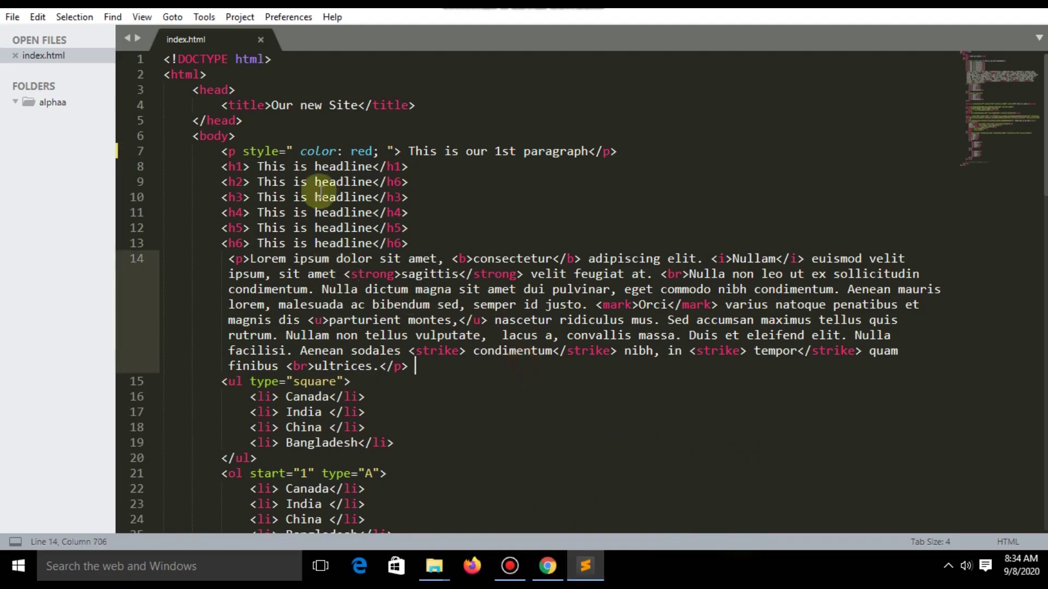
{"action": "left_click", "coordinate": [244, 167]}
{"action": "type", "text": "style"}
{"action": "key", "text": "Escape"}
{"action": "type", "text": ":"}
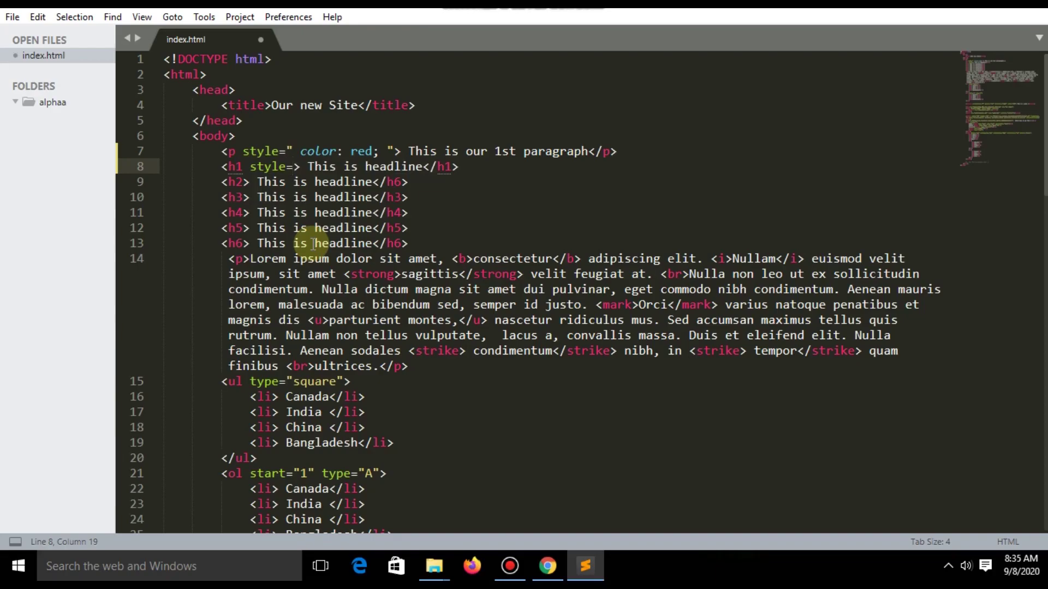
{"action": "key", "text": "BackSpace"}
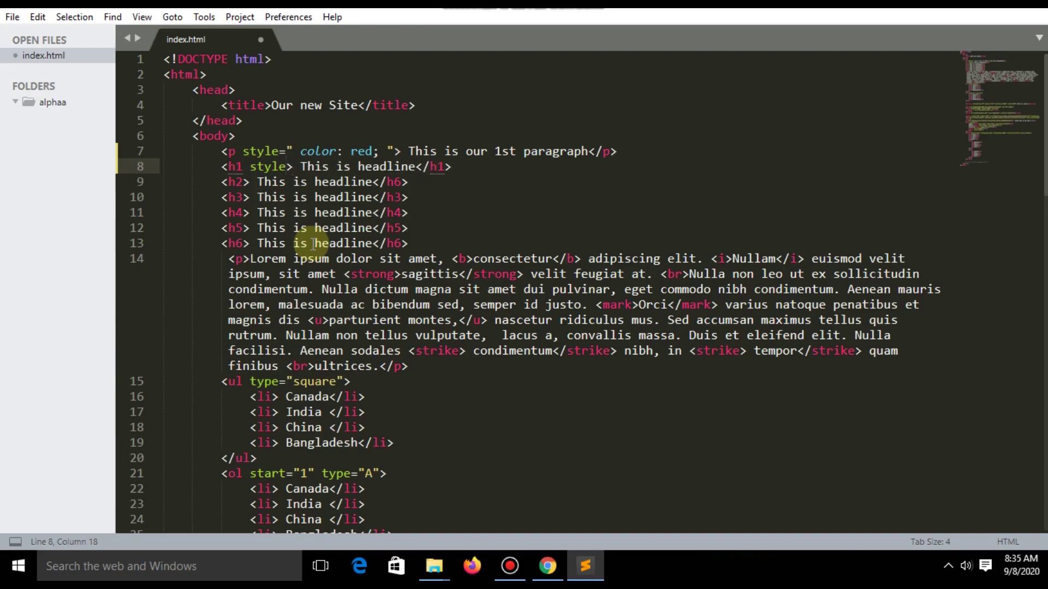
{"action": "type", "text": "=\""}
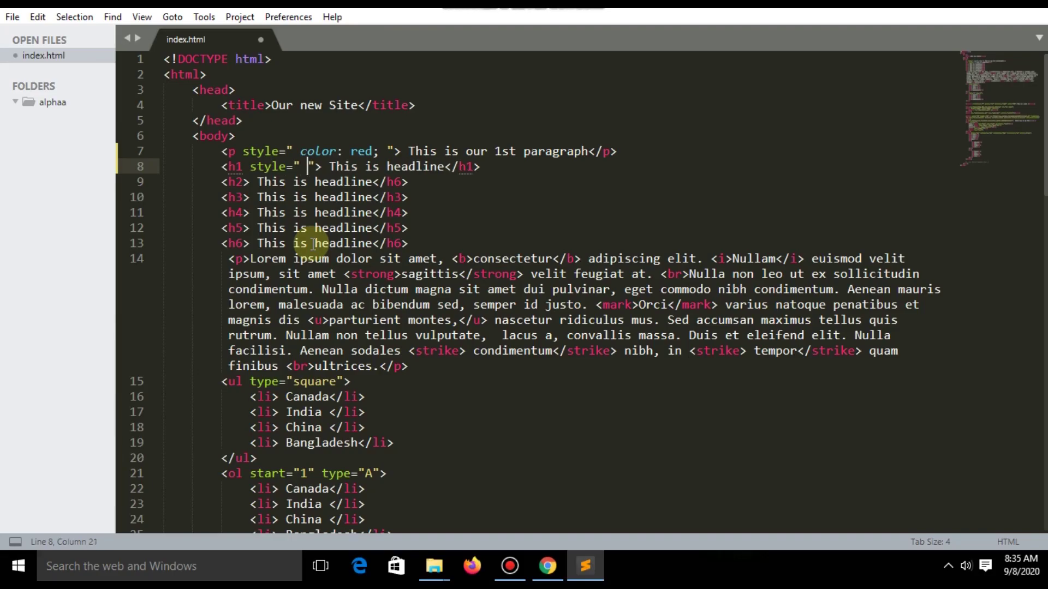
{"action": "type", "text": " float"}
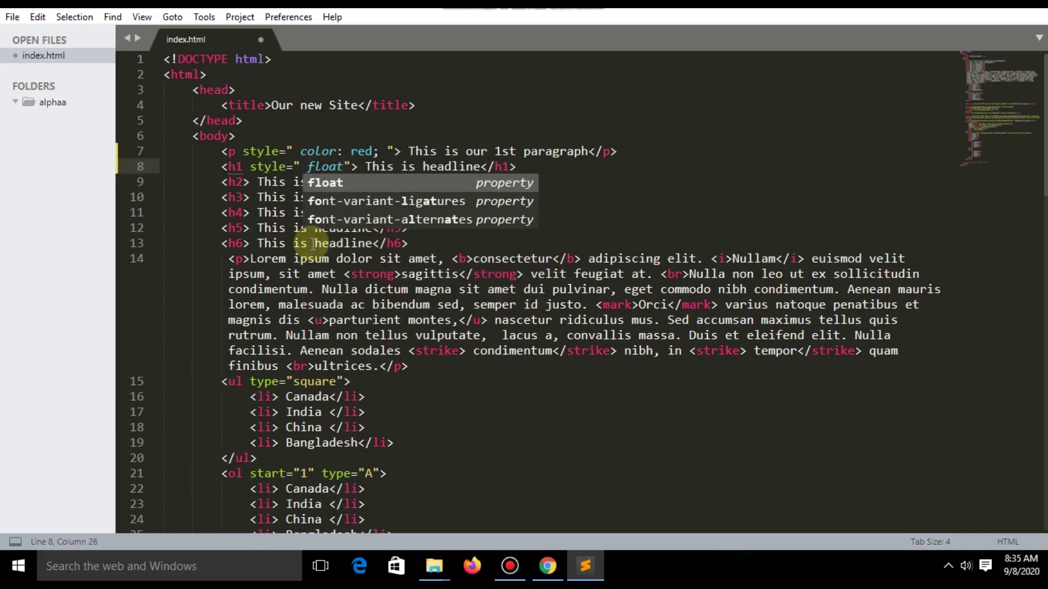
{"action": "type", "text": ":lefy"}
{"action": "key", "text": "BackSpace"}
{"action": "type", "text": "t"}
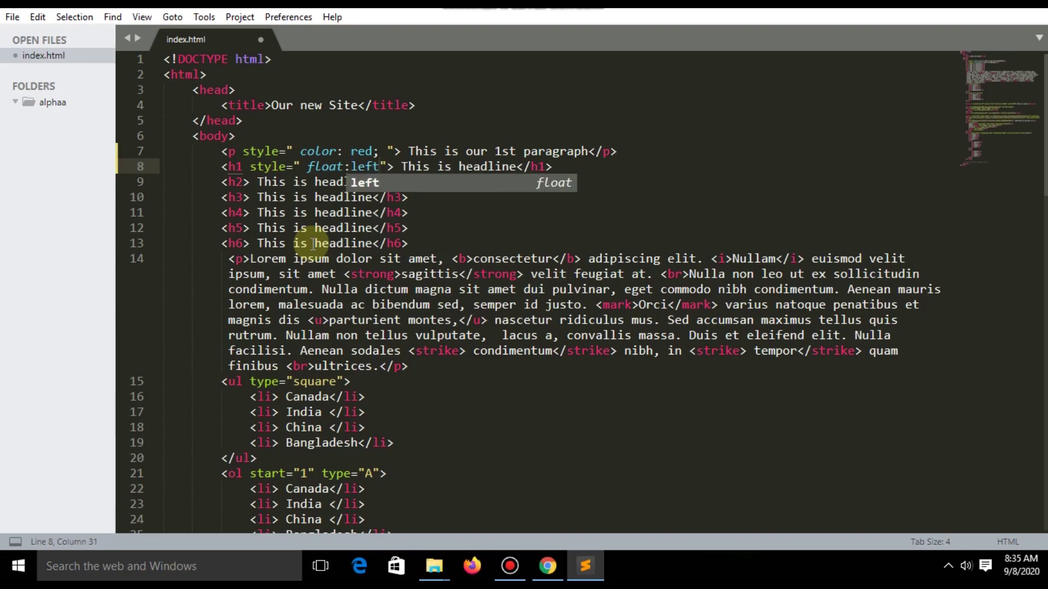
{"action": "key", "text": "Escape"}
{"action": "key", "text": "ctrl+s"}
Reload Chrome and inspect the left-floated h1 headline
{"action": "left_click", "coordinate": [547, 565]}
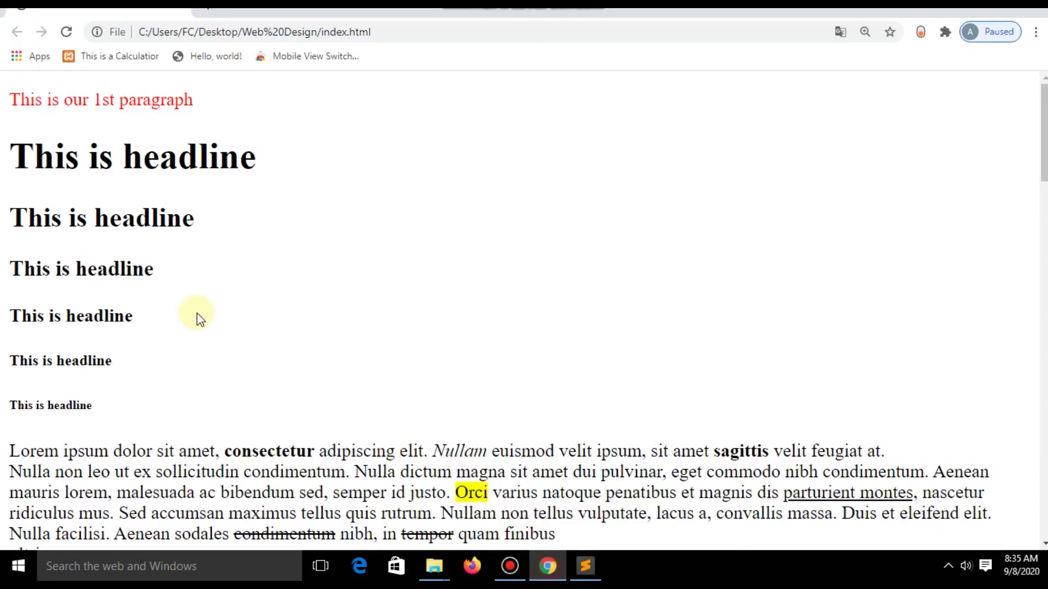
{"action": "left_click", "coordinate": [68, 32]}
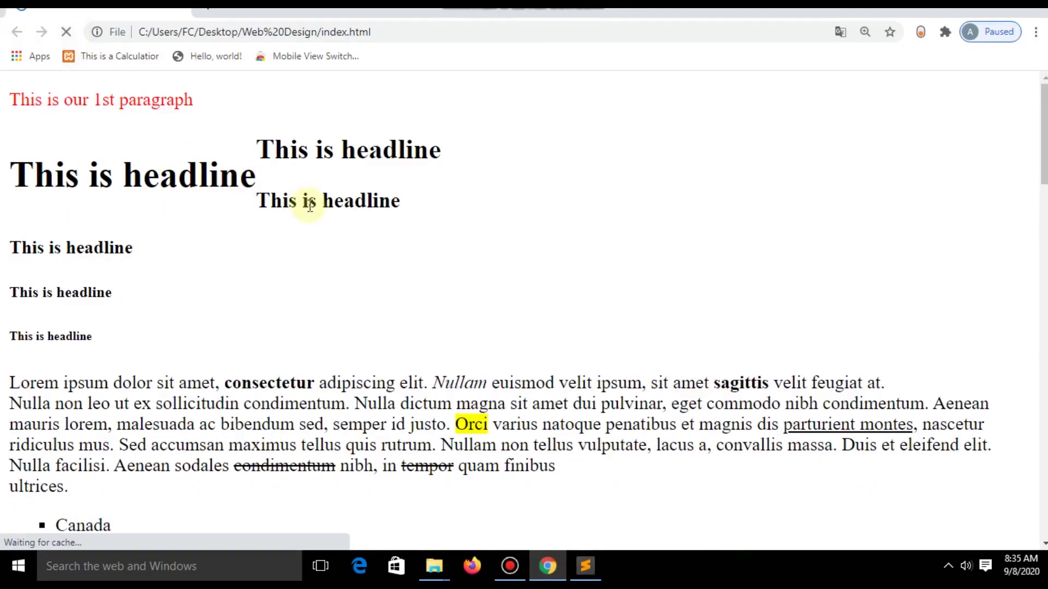
{"action": "left_click_drag", "start_coordinate": [262, 180], "coordinate": [51, 175]}
{"action": "left_click", "coordinate": [179, 214]}
Change the h1 float value from left to right and save index.html
{"action": "left_click", "coordinate": [547, 566]}
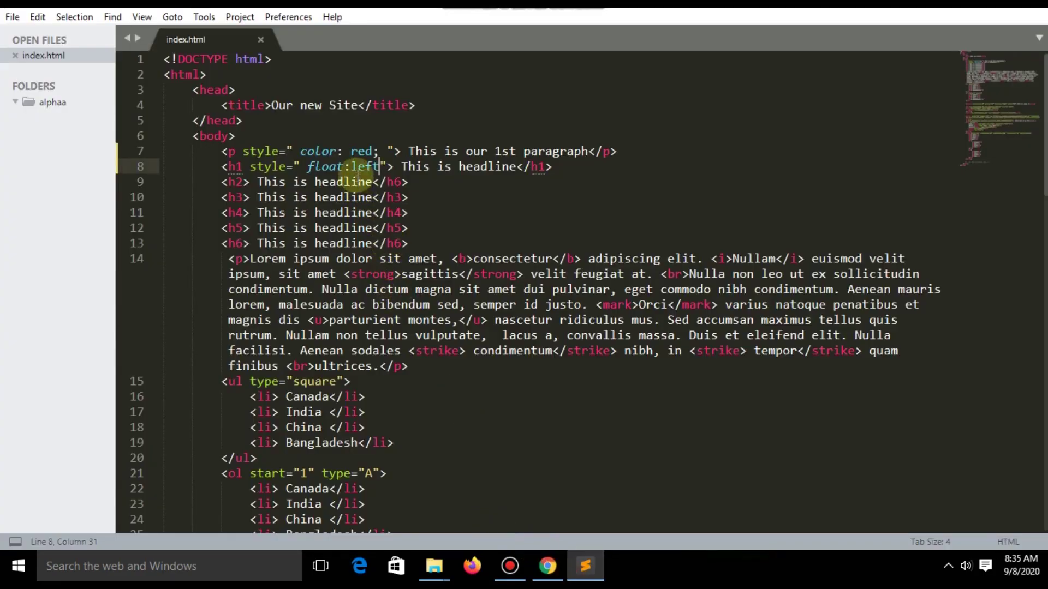
{"action": "left_click_drag", "start_coordinate": [366, 166], "coordinate": [374, 167]}
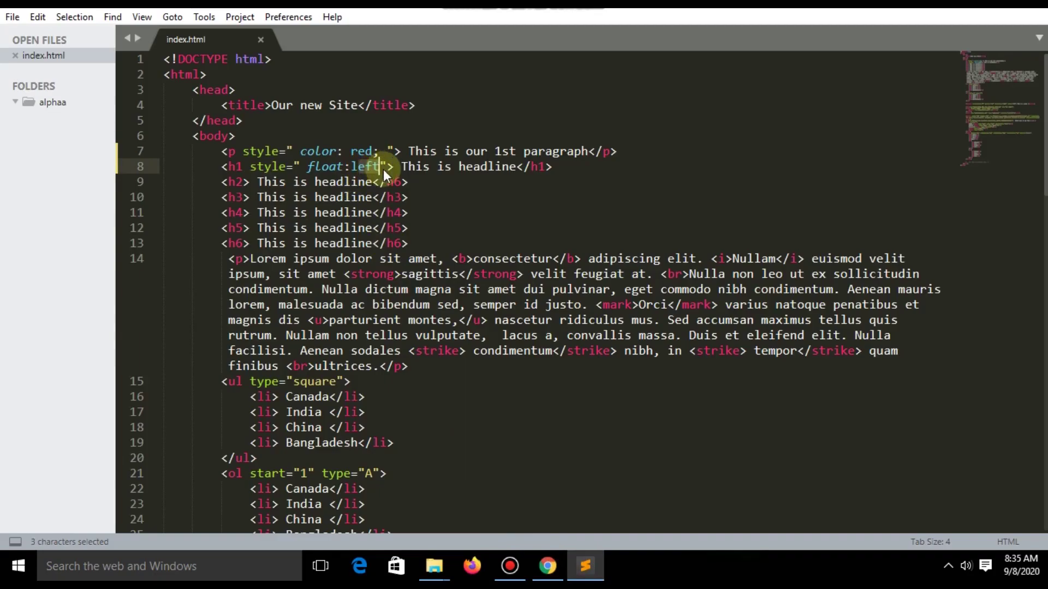
{"action": "key", "text": "BackSpace"}
{"action": "key", "text": "BackSpace"}
{"action": "type", "text": "ri"}
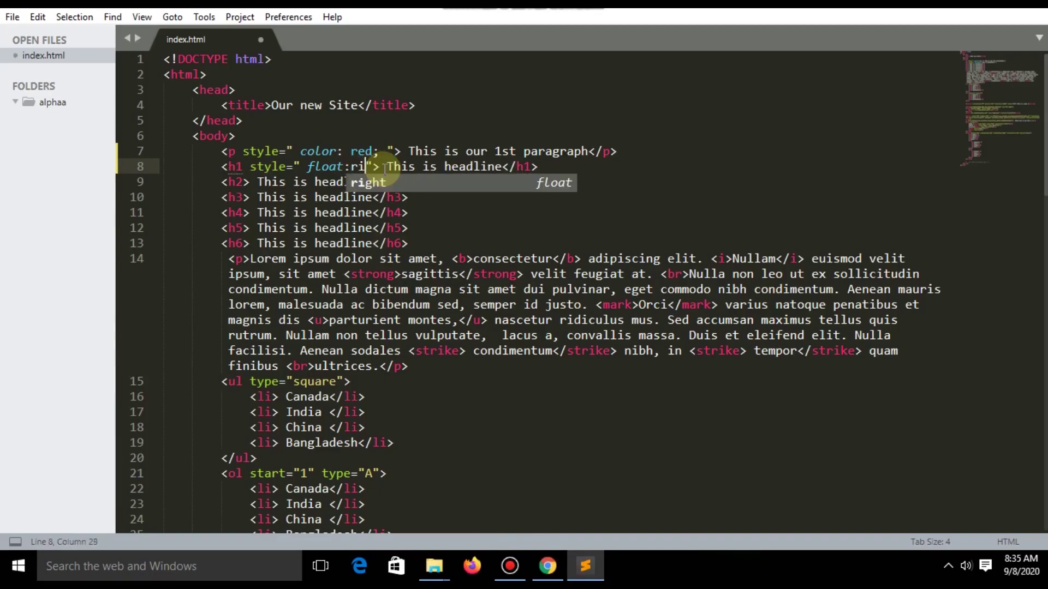
{"action": "type", "text": "ght"}
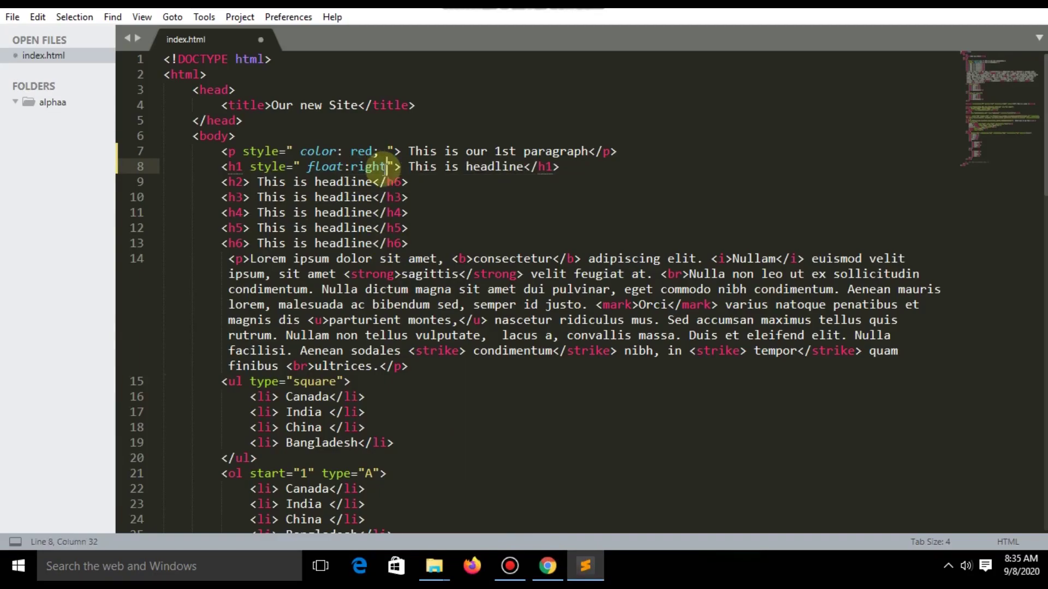
{"action": "key", "text": "ctrl+a"}
{"action": "key", "text": "ctrl+s"}
{"action": "left_click", "coordinate": [497, 216]}
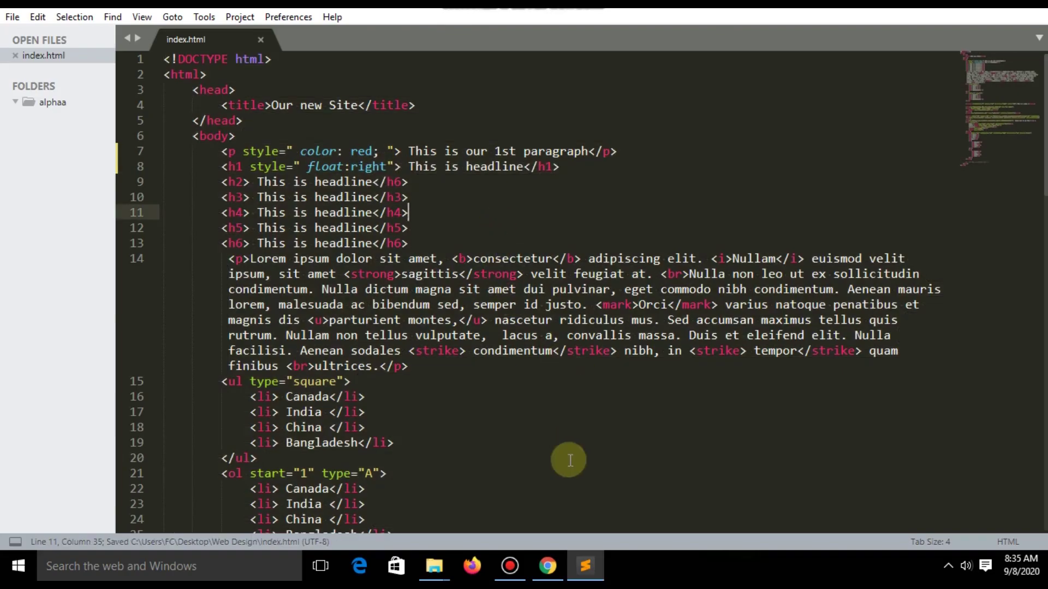
Reload Chrome and check the headline now sits at the right edge
{"action": "left_click", "coordinate": [548, 566]}
{"action": "left_click", "coordinate": [67, 32]}
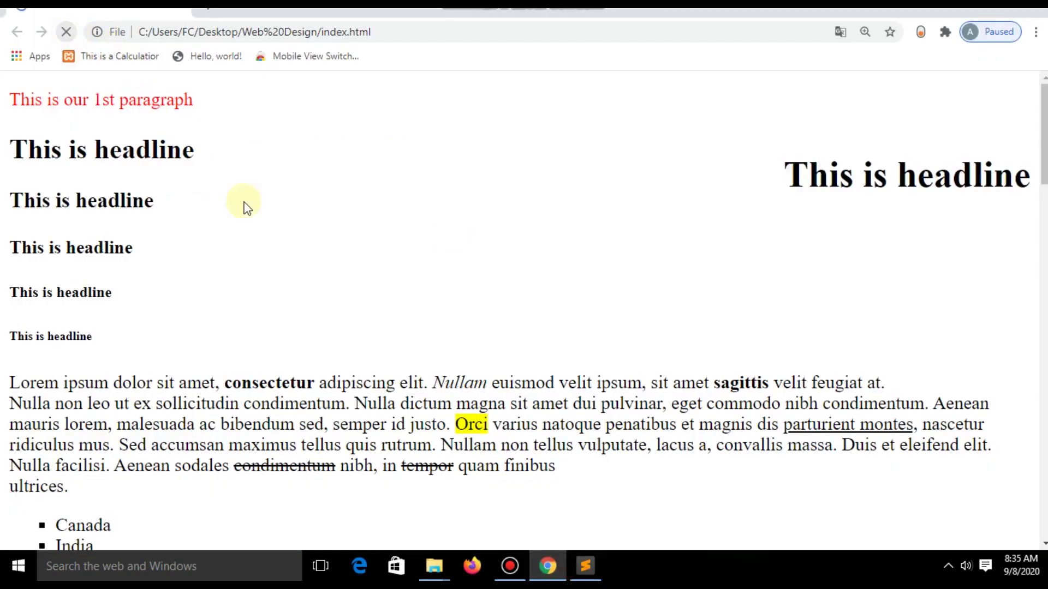
{"action": "left_click_drag", "start_coordinate": [787, 174], "coordinate": [1010, 175]}
{"action": "left_click", "coordinate": [1020, 178]}
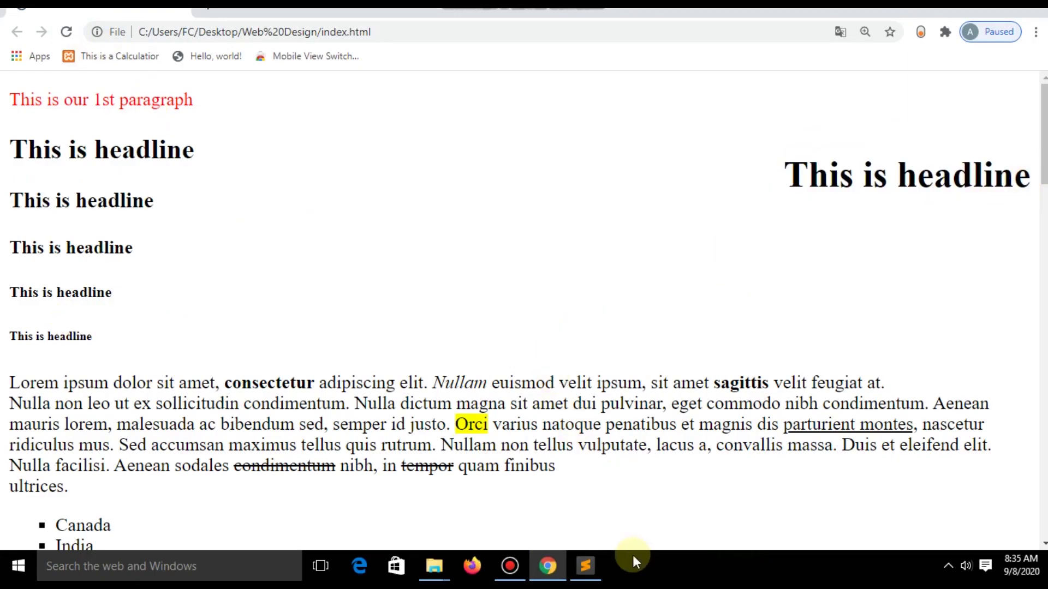
Insert an empty <style></style> element on a new line after the title
{"action": "left_click", "coordinate": [585, 566]}
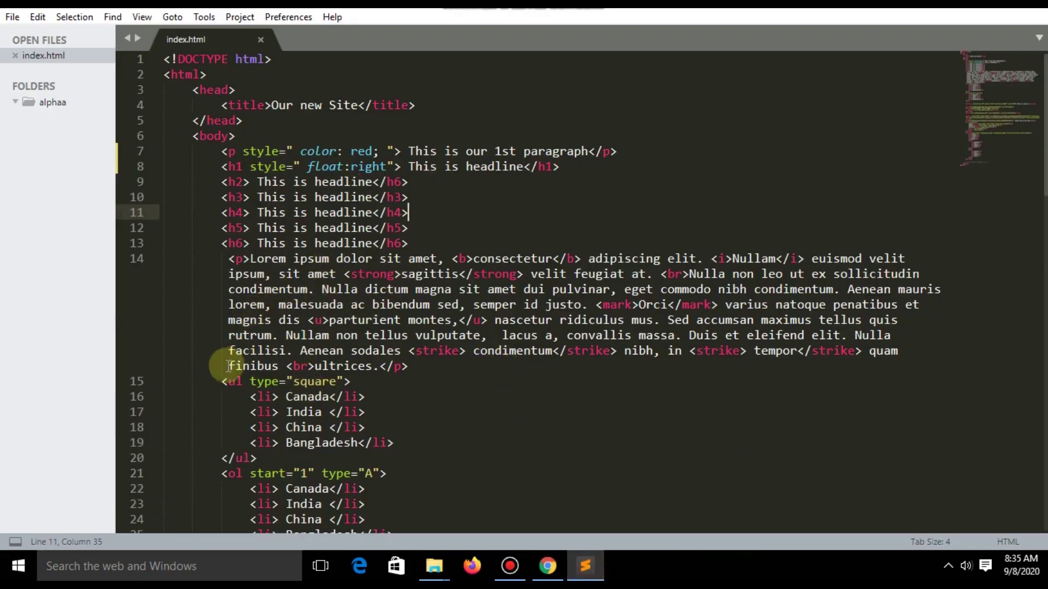
{"action": "scroll", "coordinate": [246, 377], "scroll_direction": "down", "scroll_amount": 1}
{"action": "scroll", "coordinate": [352, 443], "scroll_direction": "up", "scroll_amount": 1}
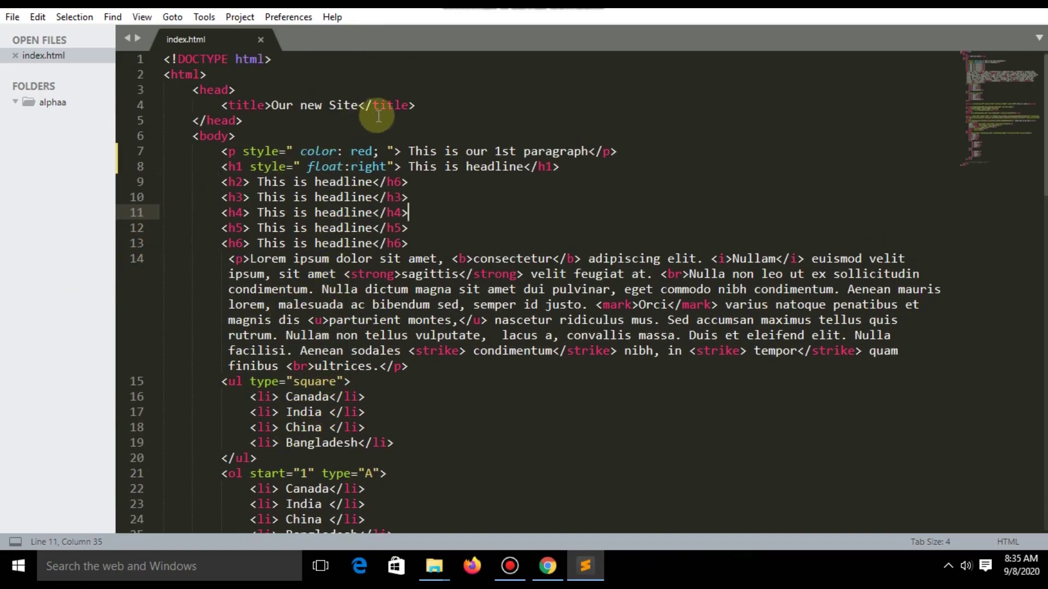
{"action": "left_click", "coordinate": [417, 104]}
{"action": "key", "text": "Return"}
{"action": "type", "text": "style"}
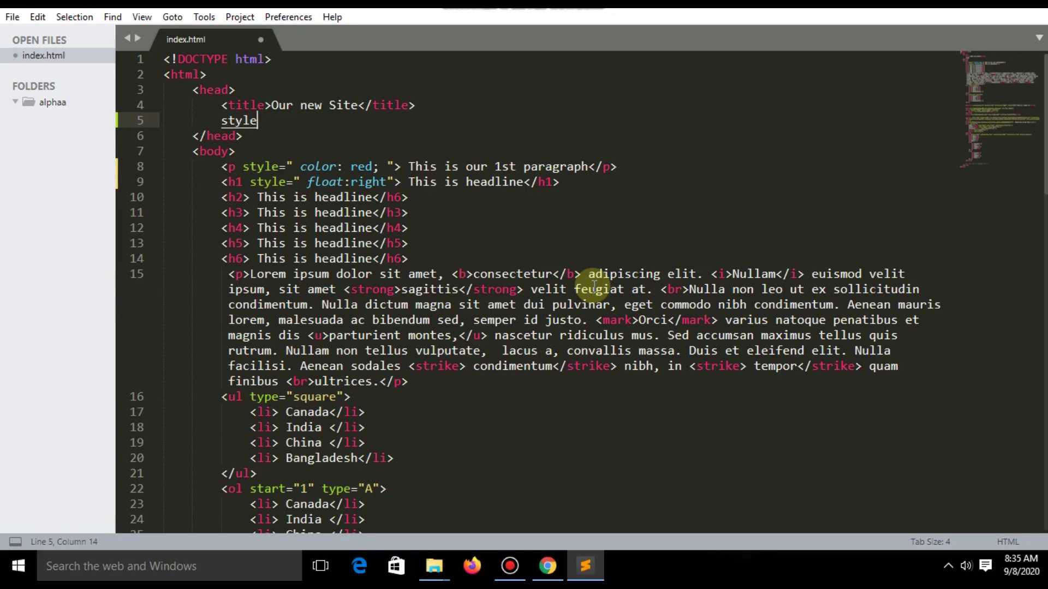
{"action": "key", "text": "Tab"}
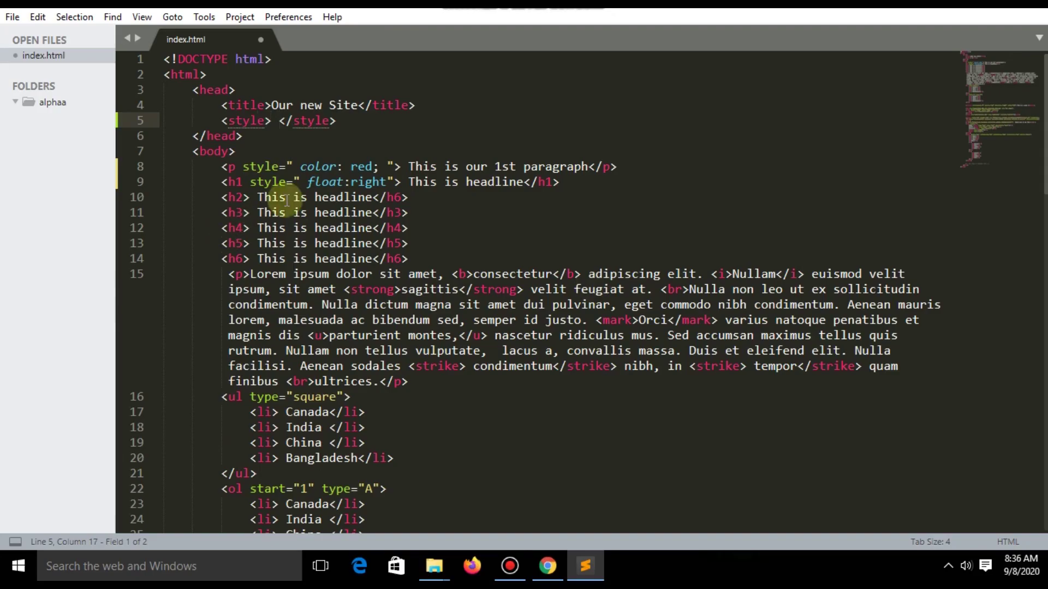
Put the opening and closing style tags on separate lines
{"action": "key", "text": "Return"}
{"action": "key", "text": "Return"}
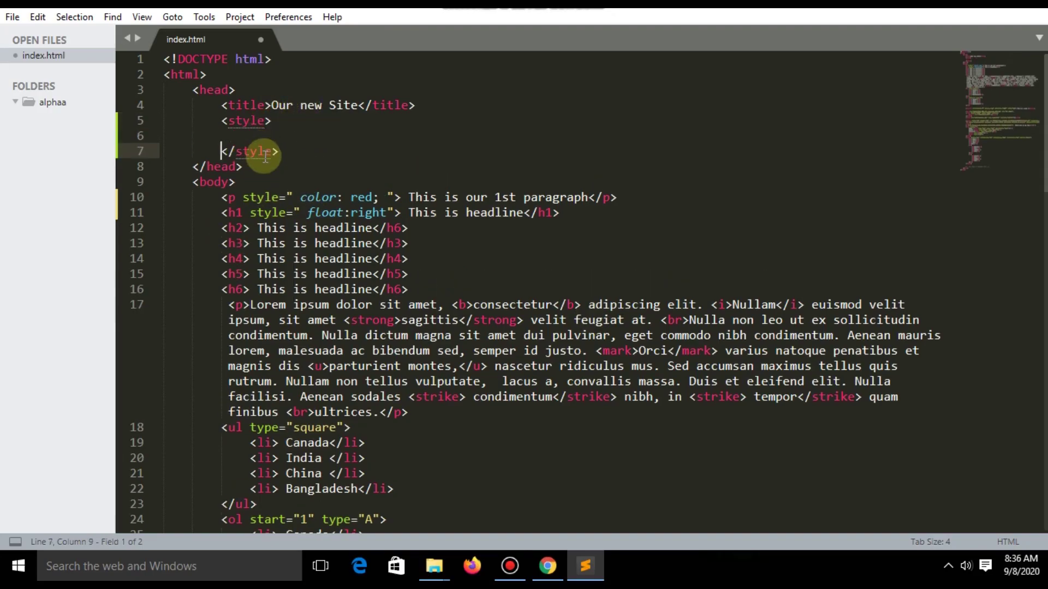
{"action": "left_click", "coordinate": [259, 120]}
{"action": "left_click", "coordinate": [278, 160]}
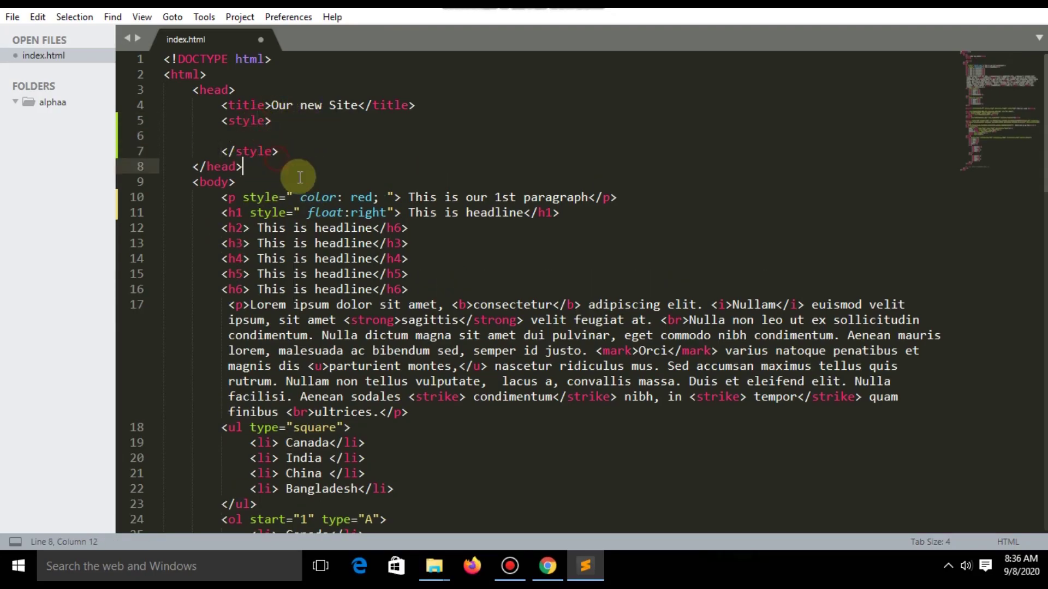
{"action": "left_click", "coordinate": [282, 152]}
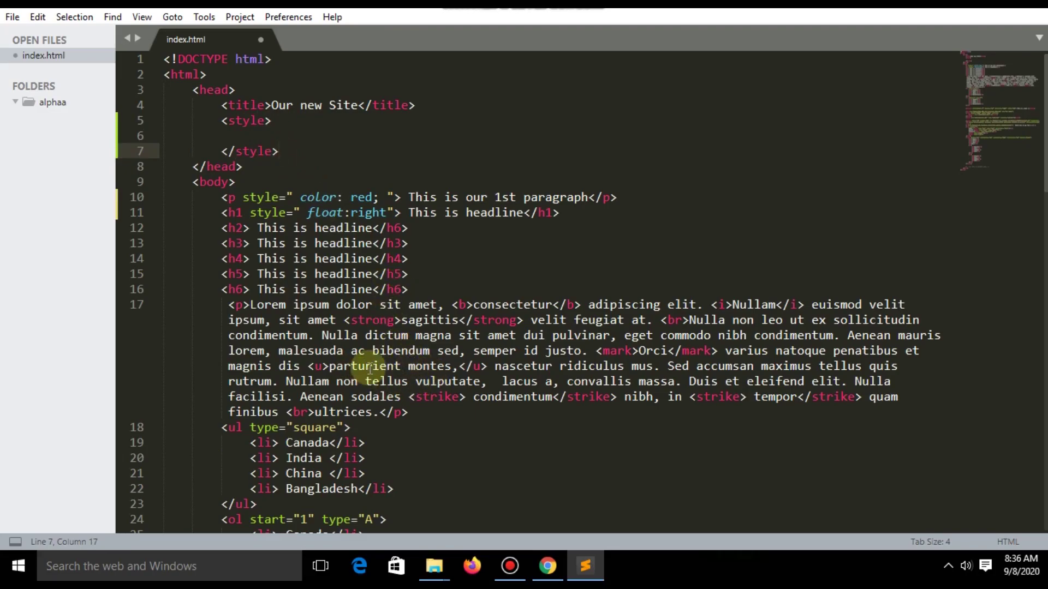
Add class="head" to the h3 tag, save, and reload the page in Chrome
{"action": "left_click", "coordinate": [247, 243]}
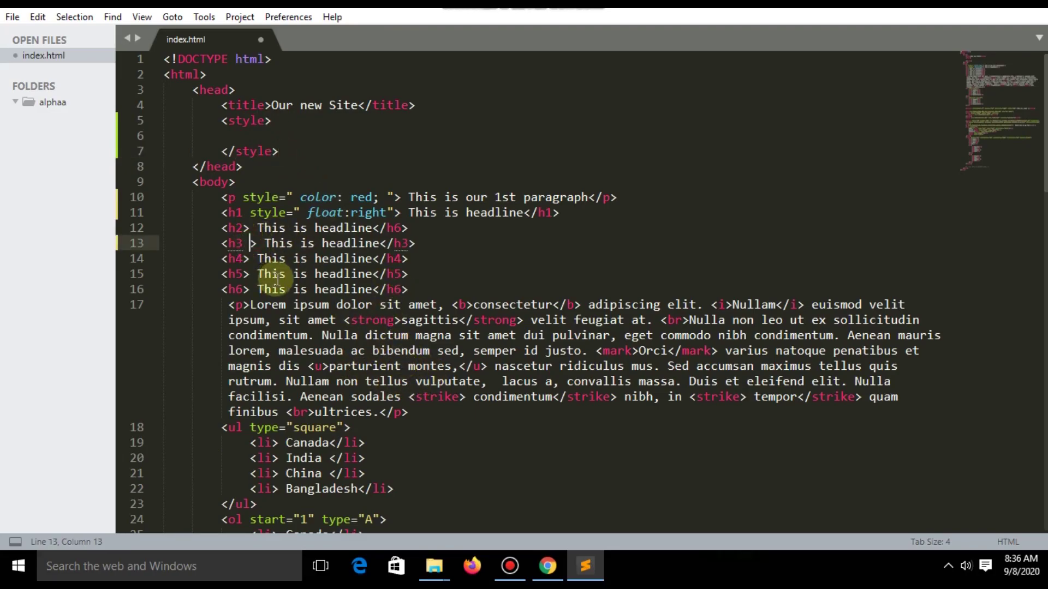
{"action": "type", "text": "class=\""}
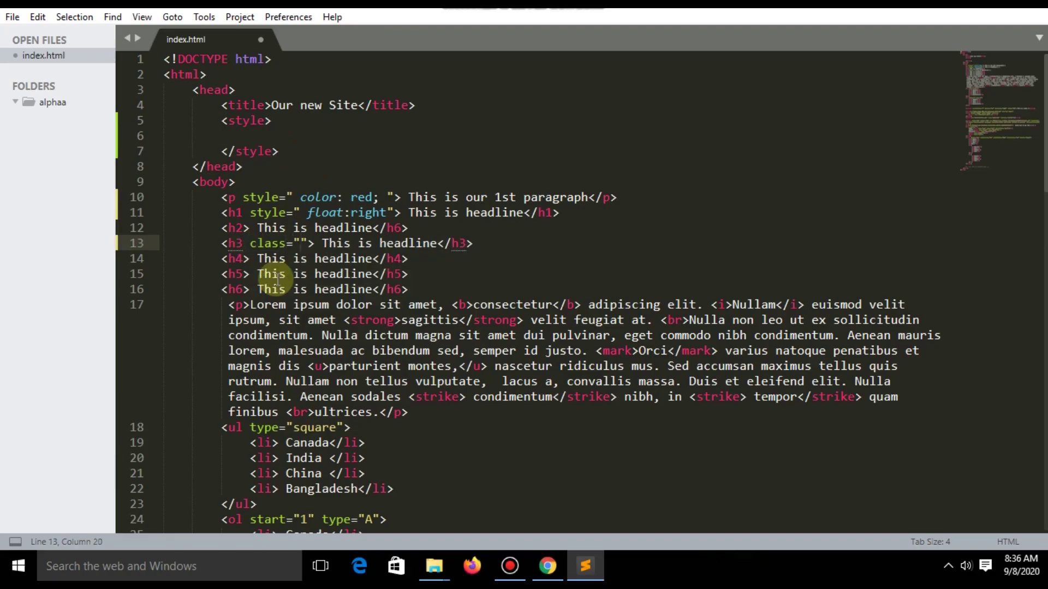
{"action": "type", "text": "heas"}
{"action": "key", "text": "BackSpace"}
{"action": "type", "text": "d"}
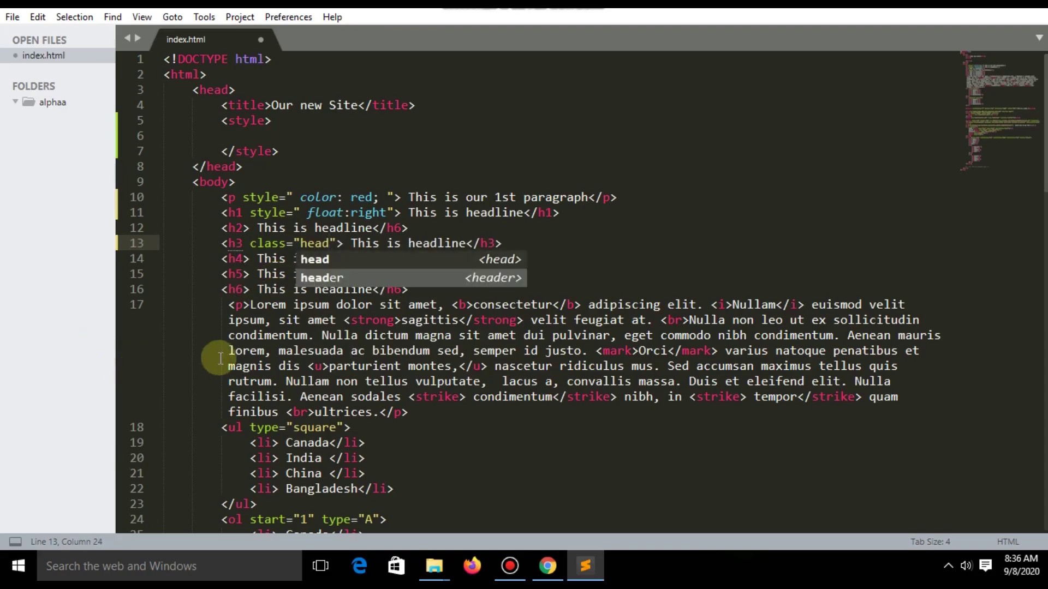
{"action": "key", "text": "ctrl+s"}
{"action": "left_click", "coordinate": [313, 243]}
{"action": "left_click", "coordinate": [547, 565]}
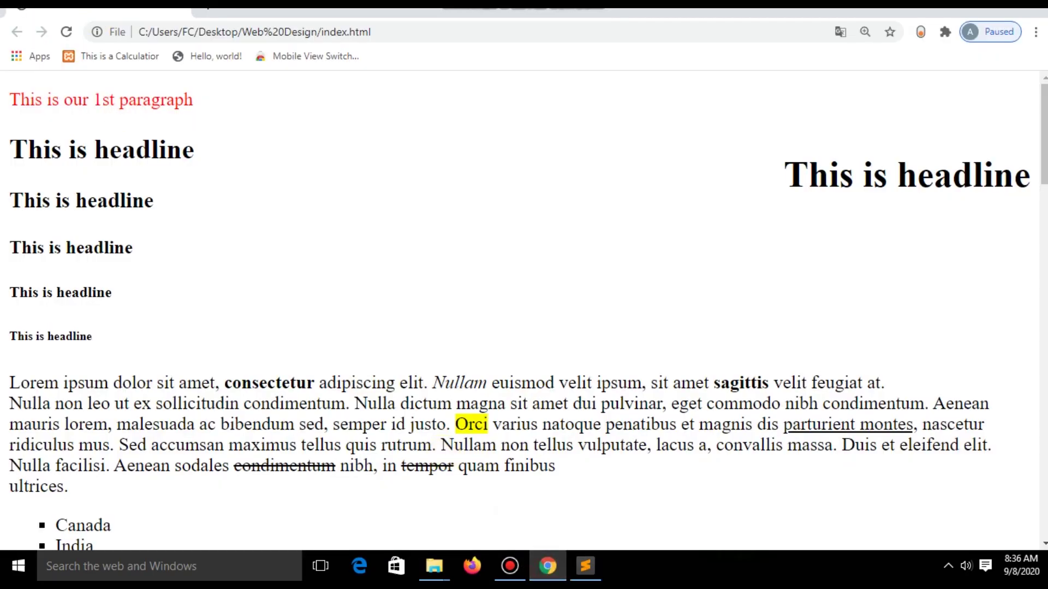
{"action": "left_click", "coordinate": [70, 41]}
Copy the class name 'head' from the h3 tag for use in the style block
{"action": "left_click", "coordinate": [585, 565]}
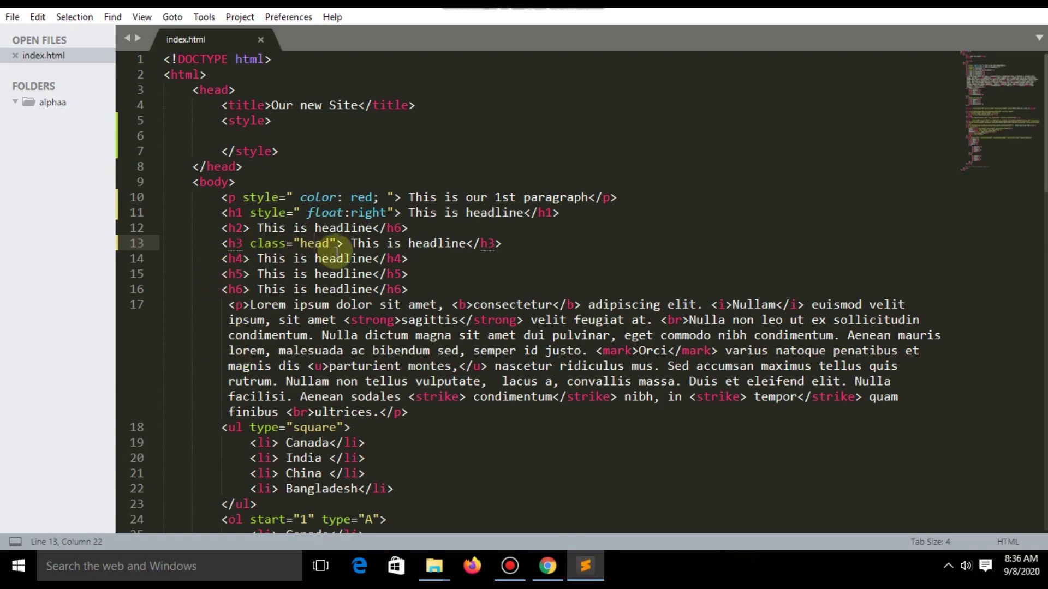
{"action": "left_click_drag", "start_coordinate": [333, 244], "coordinate": [299, 243]}
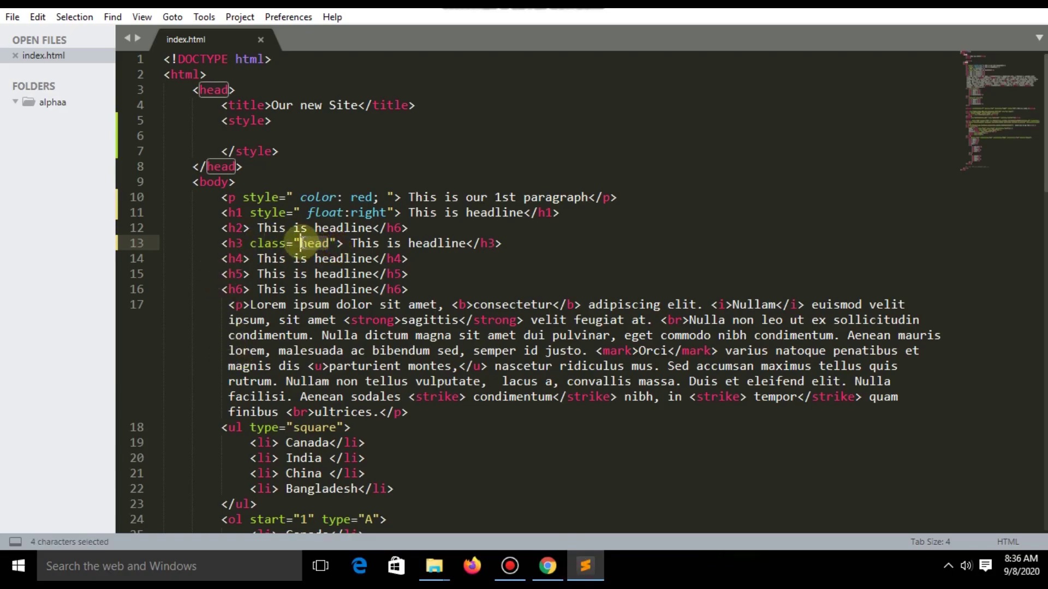
{"action": "key", "text": "ctrl+c"}
{"action": "left_click", "coordinate": [270, 136]}
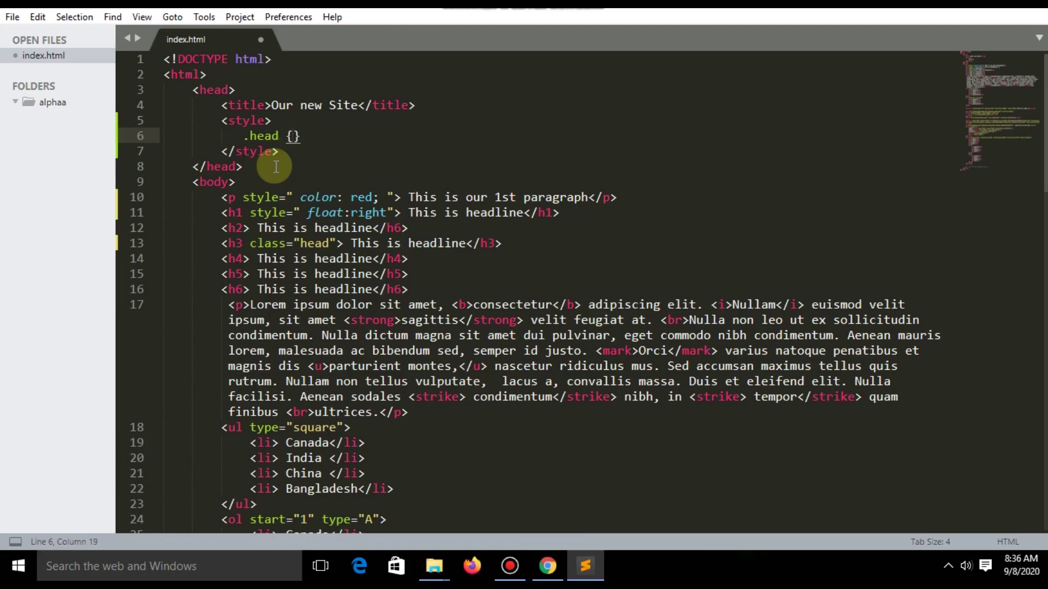
Write the .head rule with color:red and size:10px, then save index.html
{"action": "key", "text": "Return"}
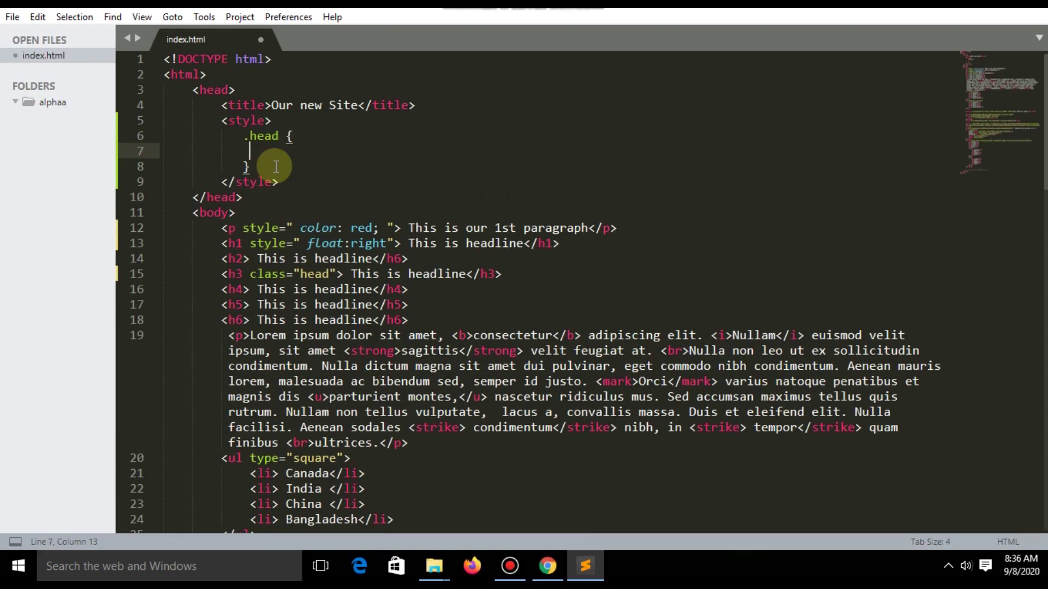
{"action": "type", "text": "color"}
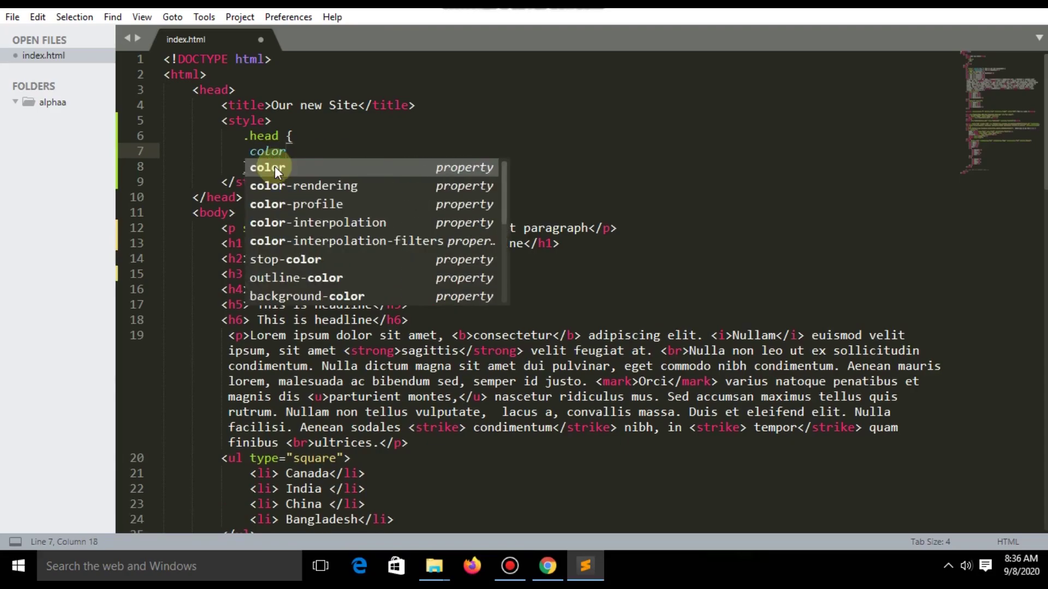
{"action": "key", "text": "Return"}
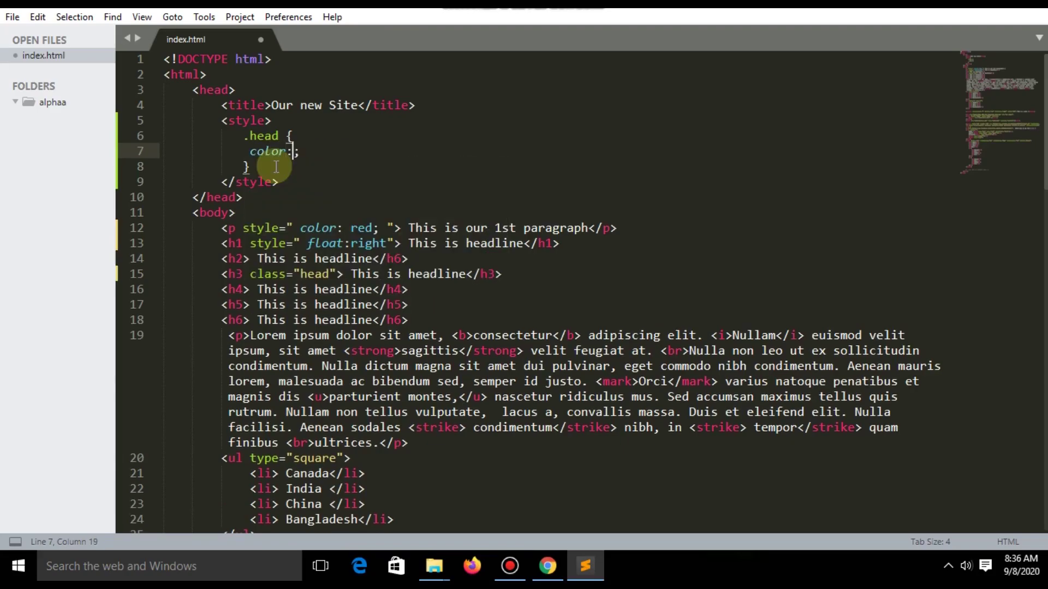
{"action": "type", "text": "red"}
{"action": "key", "text": "Return"}
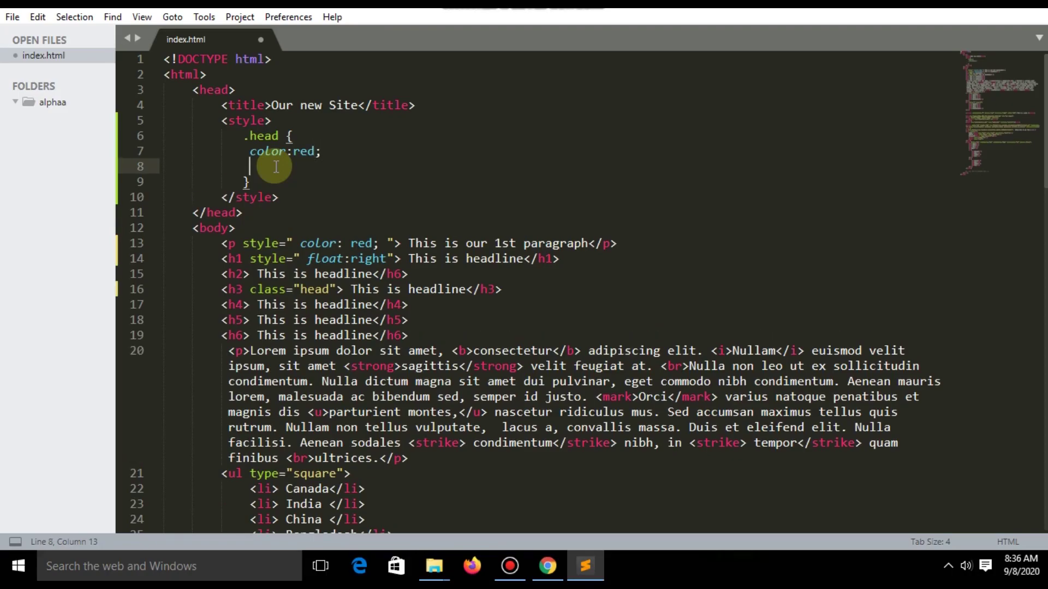
{"action": "type", "text": "te"}
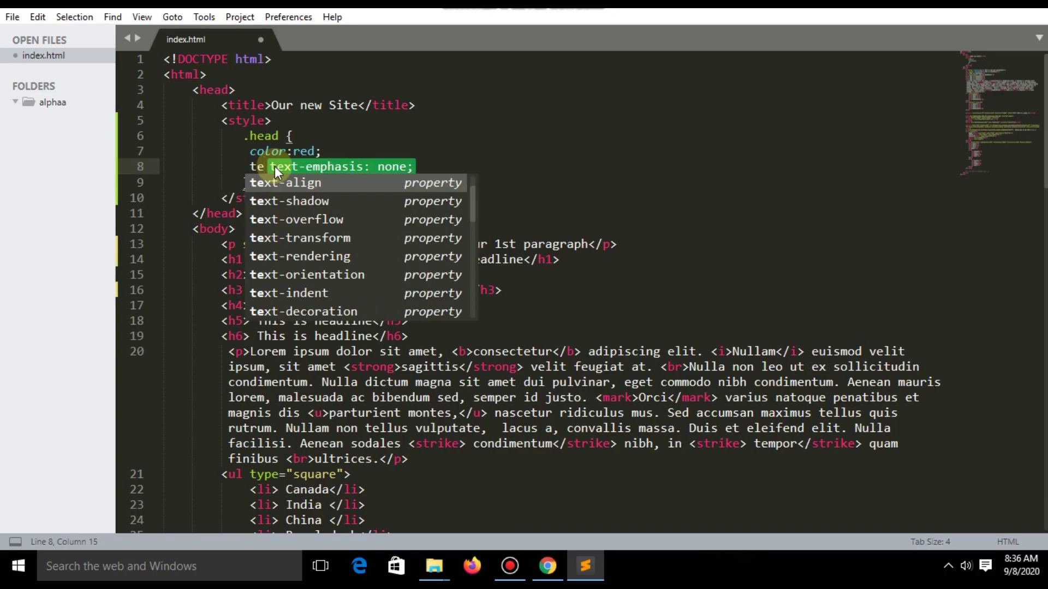
{"action": "key", "text": "BackSpace"}
{"action": "key", "text": "BackSpace"}
{"action": "type", "text": "si"}
{"action": "key", "text": "Escape"}
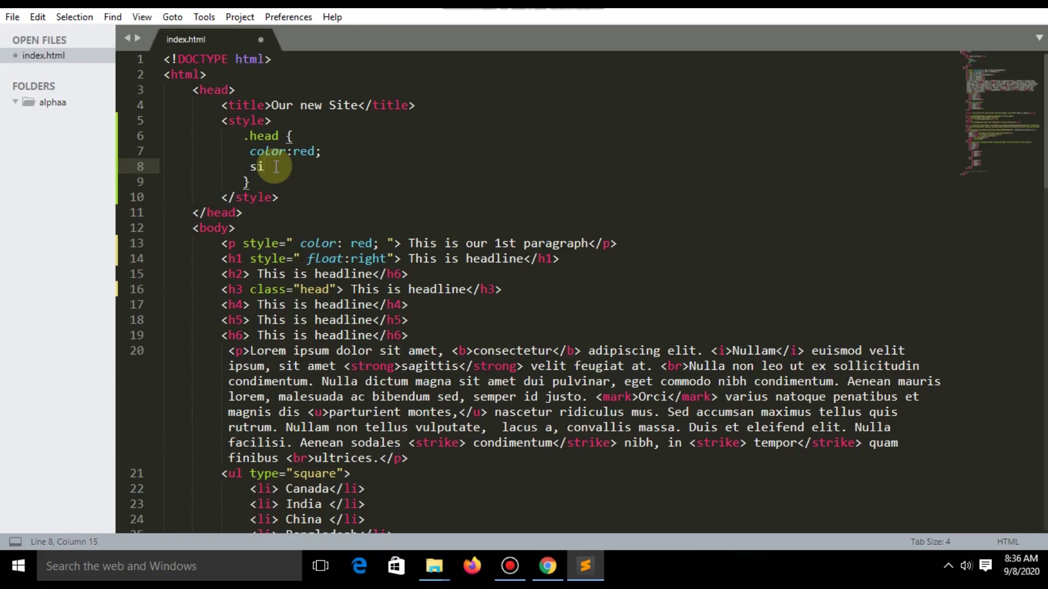
{"action": "type", "text": "ze"}
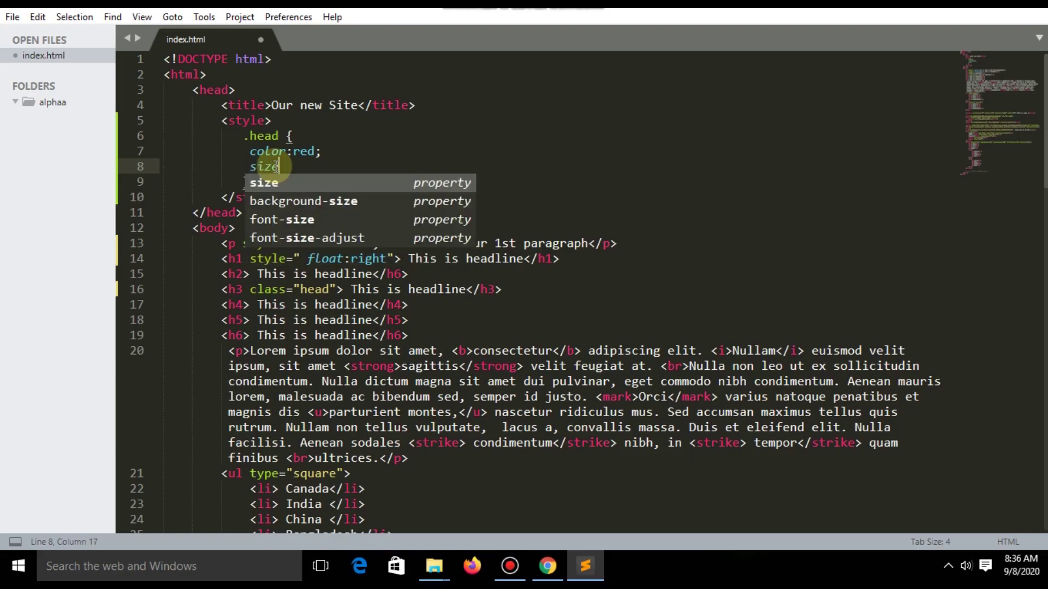
{"action": "type", "text": ":10px;"}
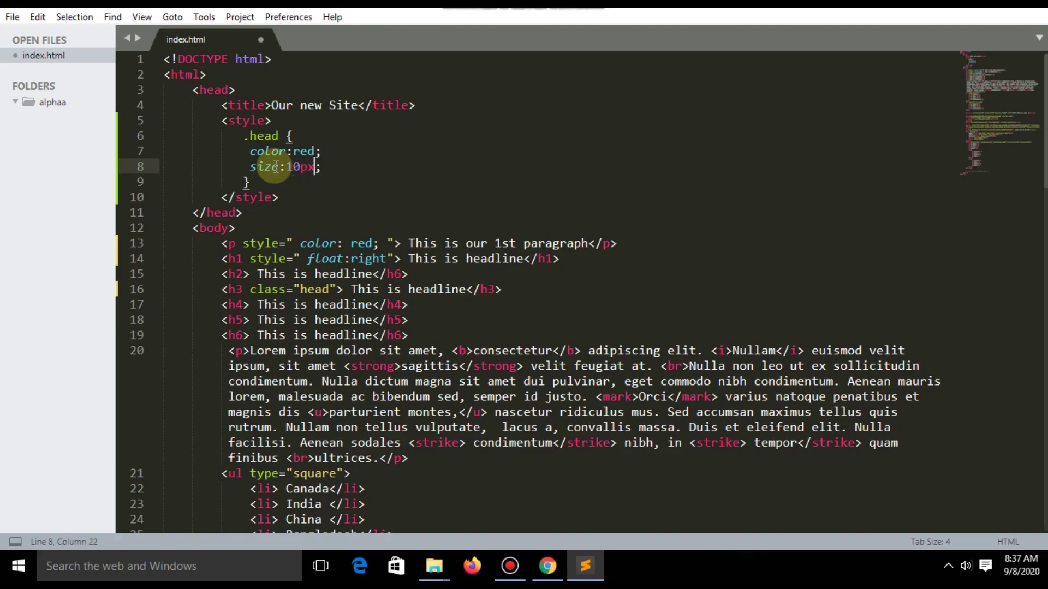
{"action": "key", "text": "ctrl+s"}
Reload Chrome and check that the h3 headline now shows in red
{"action": "left_click", "coordinate": [548, 565]}
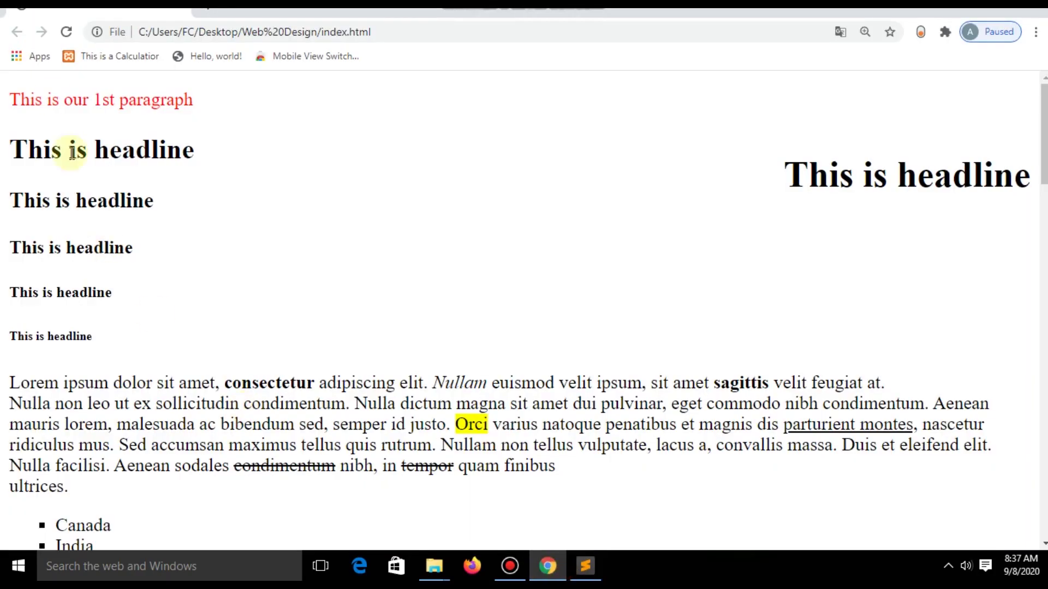
{"action": "left_click", "coordinate": [66, 34]}
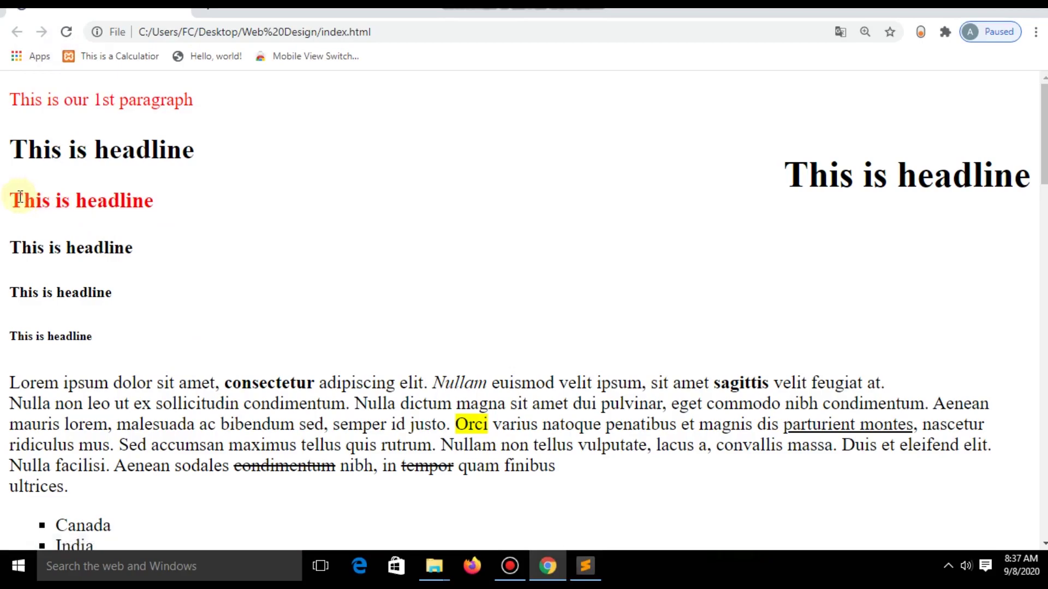
{"action": "mouse_move", "coordinate": [22, 200]}
{"action": "left_mouse_down"}
{"action": "mouse_move", "coordinate": [146, 200]}
{"action": "mouse_move", "coordinate": [10, 202]}
{"action": "left_mouse_up"}
{"action": "left_click", "coordinate": [157, 202]}
{"action": "left_click", "coordinate": [98, 214]}
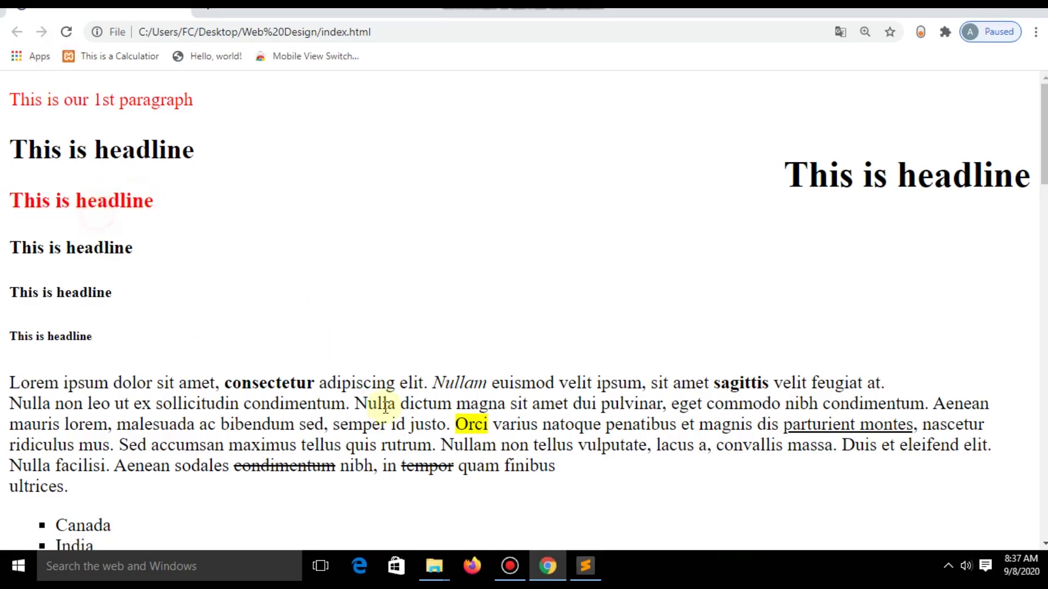
Add class="cow" to the h6 opening tag on line 19
{"action": "left_click", "coordinate": [584, 565]}
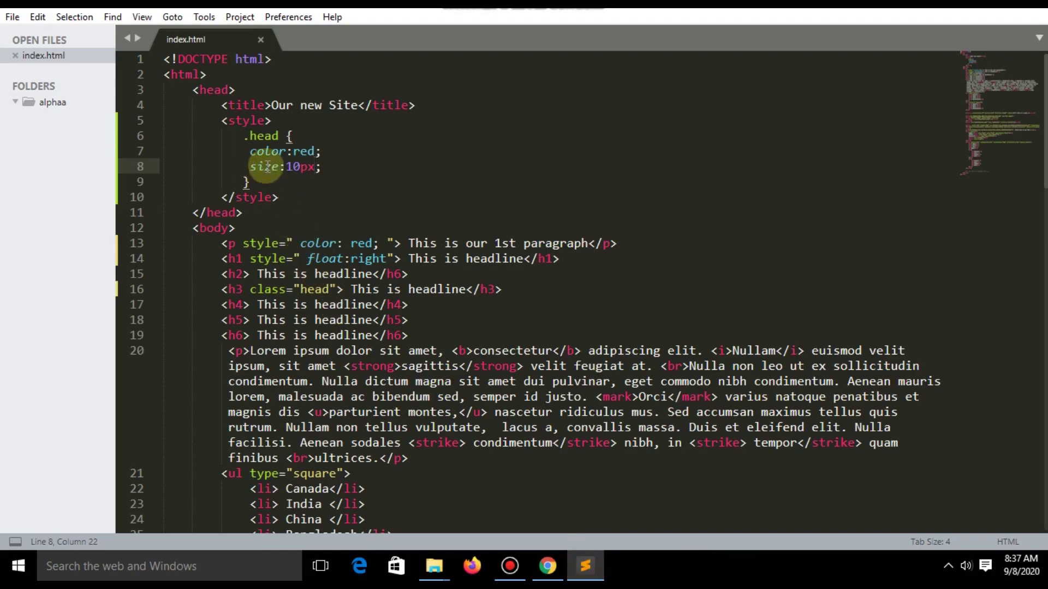
{"action": "left_click", "coordinate": [243, 121]}
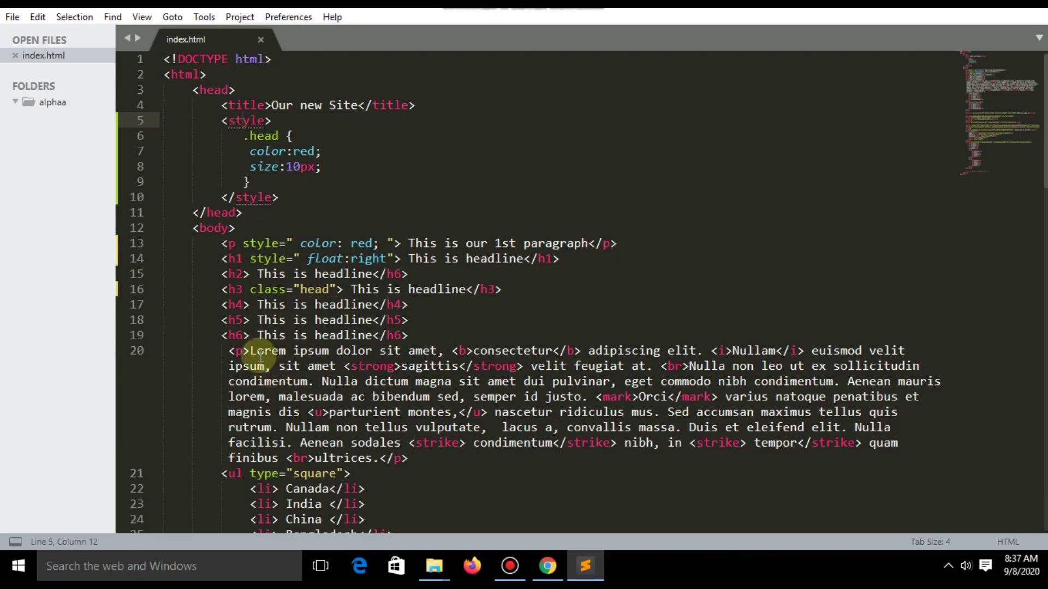
{"action": "left_click", "coordinate": [248, 335]}
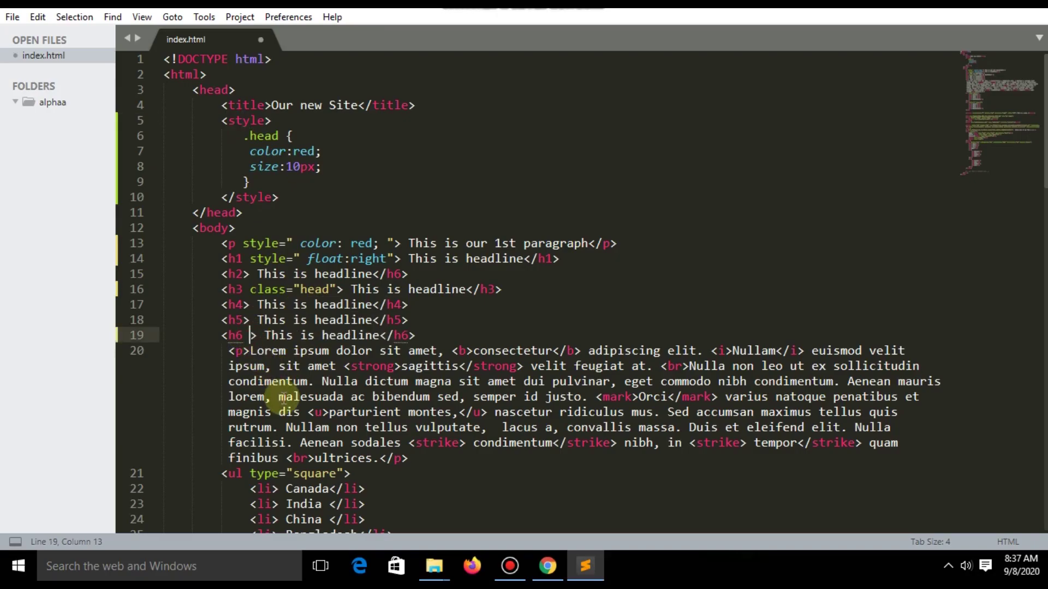
{"action": "type", "text": "cla"}
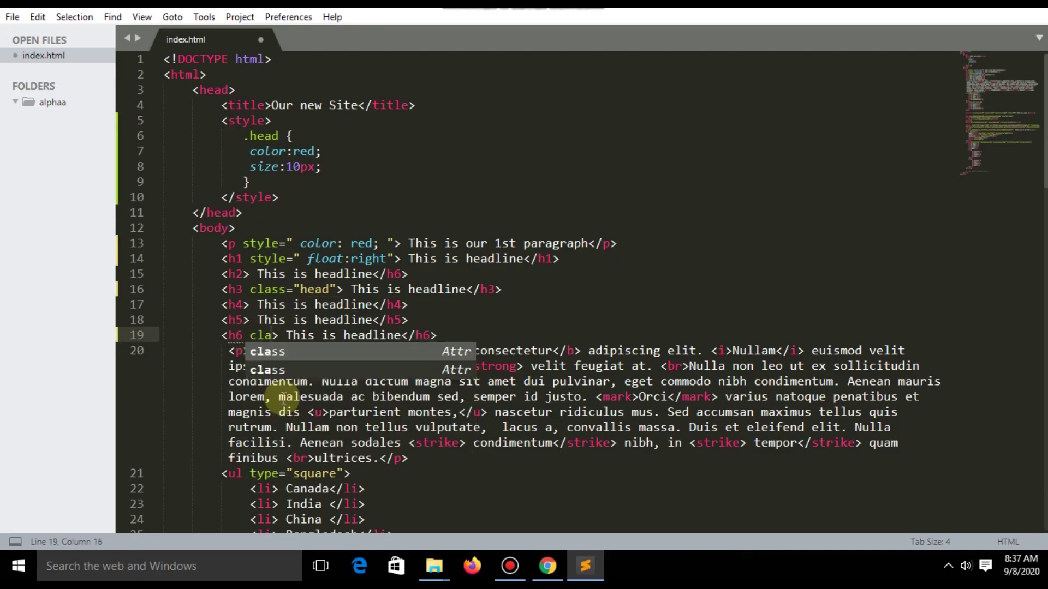
{"action": "type", "text": "ss"}
{"action": "key", "text": "Escape"}
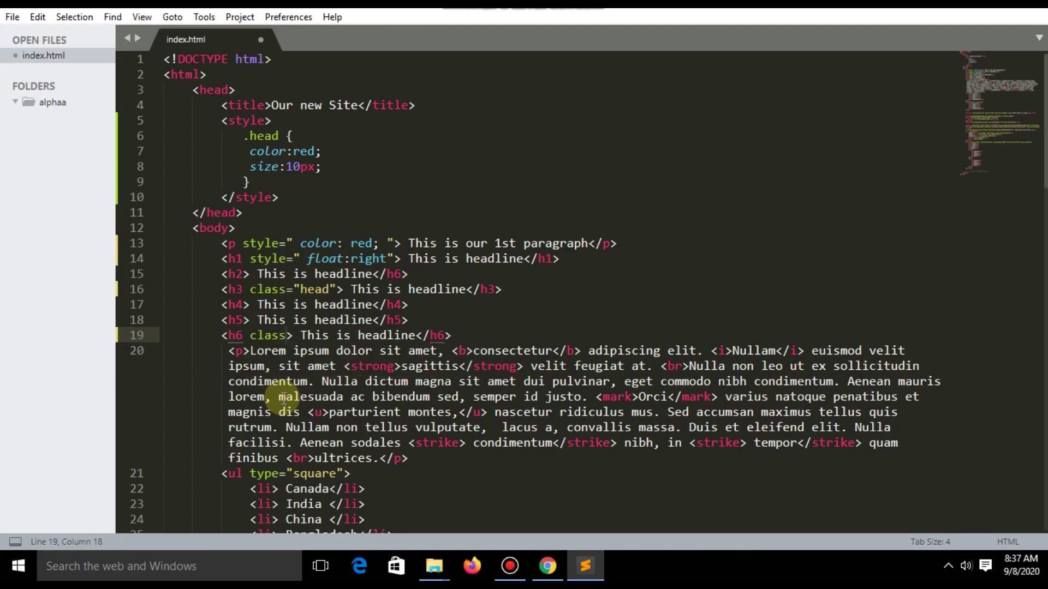
{"action": "type", "text": "="}
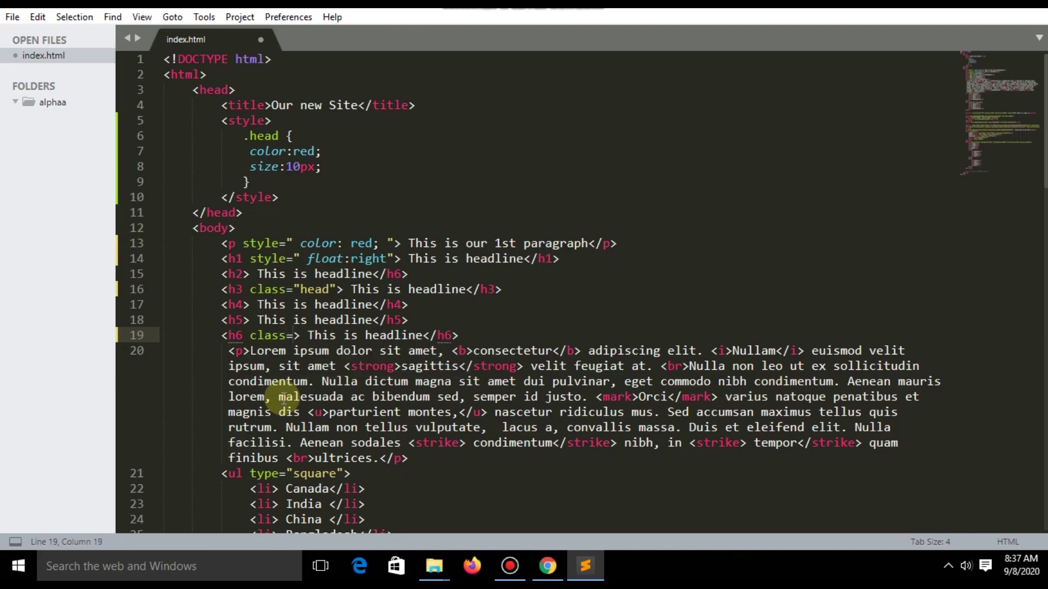
{"action": "type", "text": "\""}
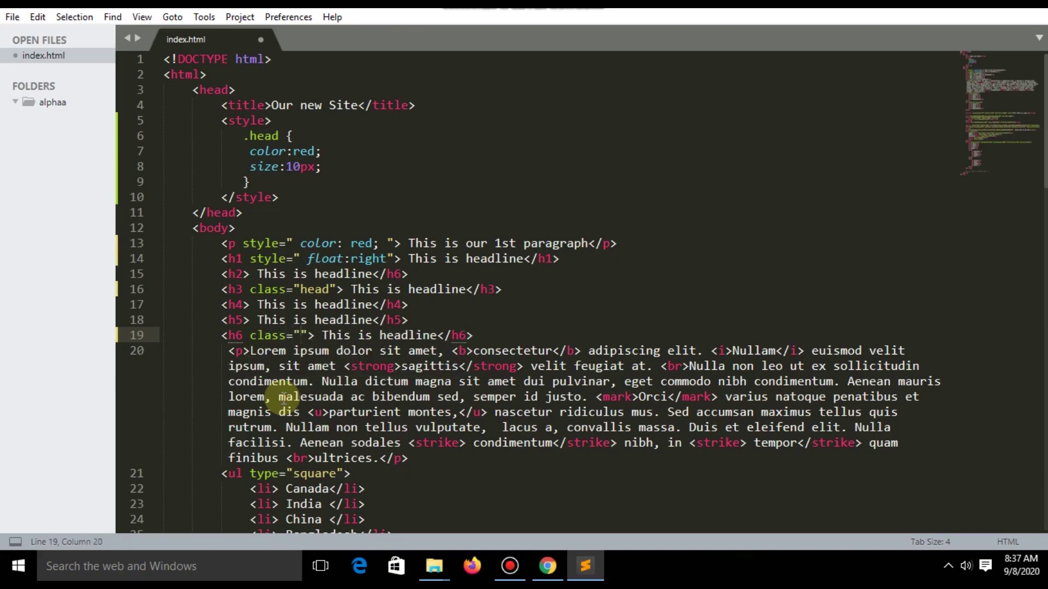
{"action": "type", "text": "cow"}
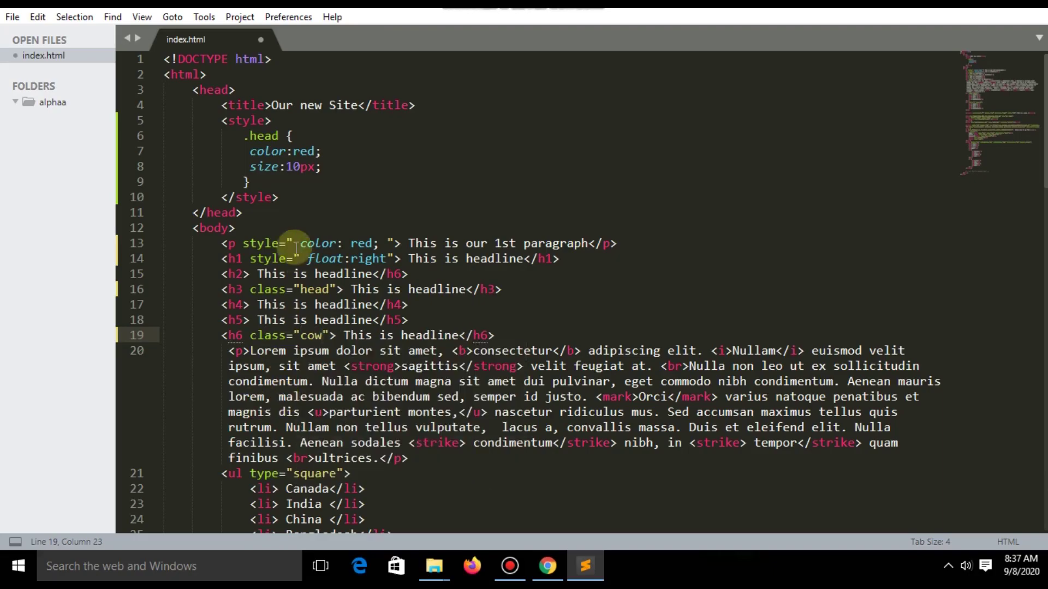
{"action": "left_click", "coordinate": [264, 182]}
Write a .cow rule below .head setting color to #fff
{"action": "key", "text": "Return"}
{"action": "type", "text": ".{}"}
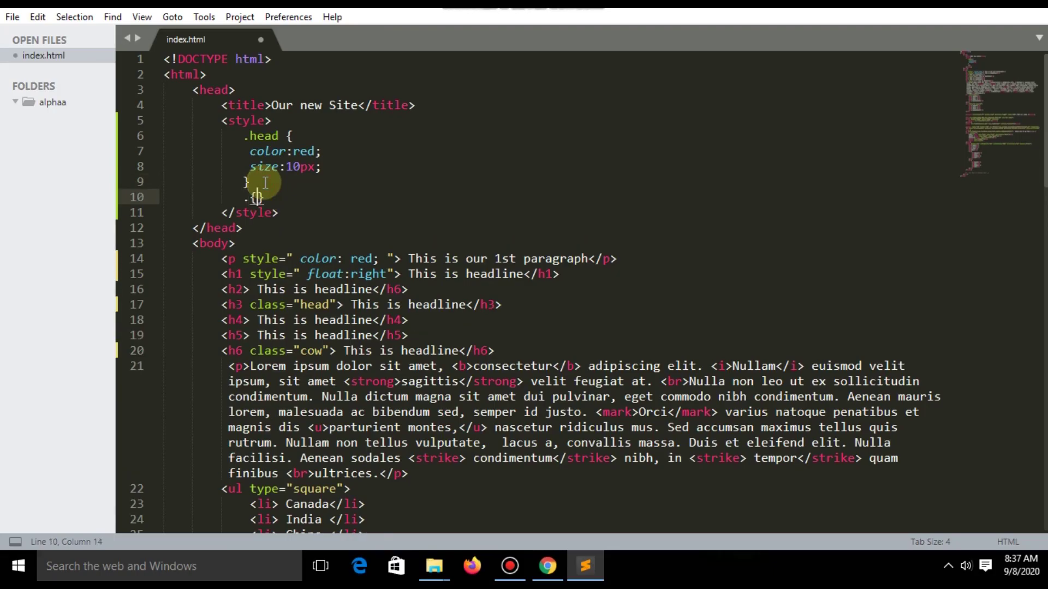
{"action": "key", "text": "Return"}
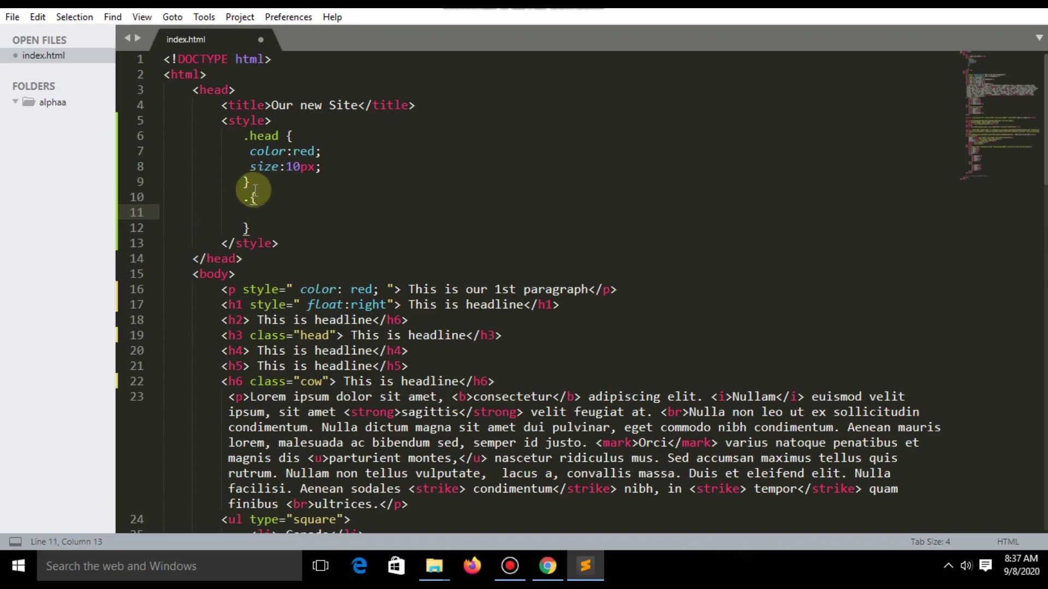
{"action": "left_click", "coordinate": [252, 197]}
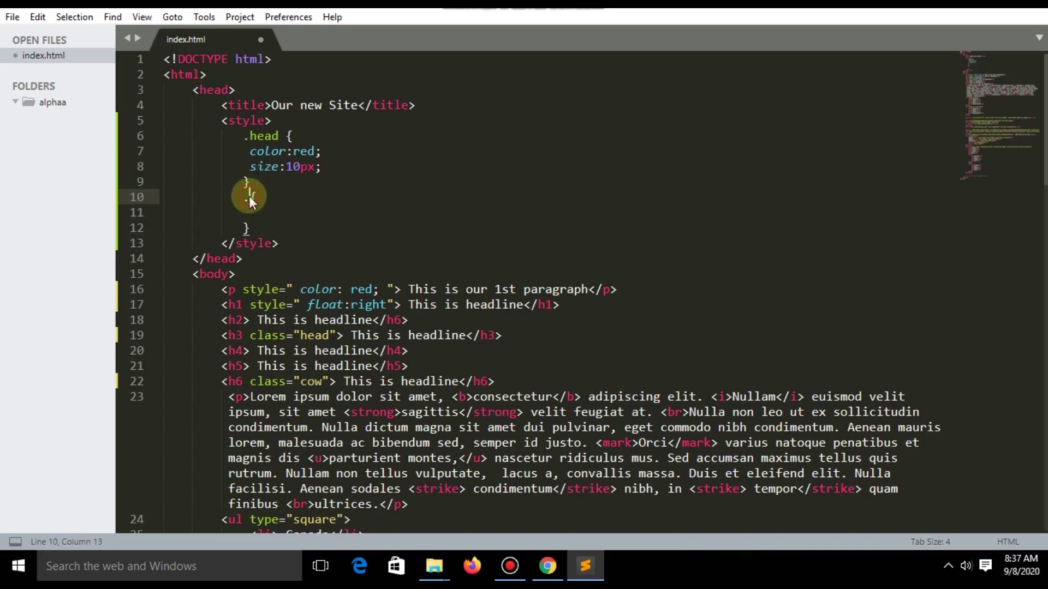
{"action": "type", "text": "cow"}
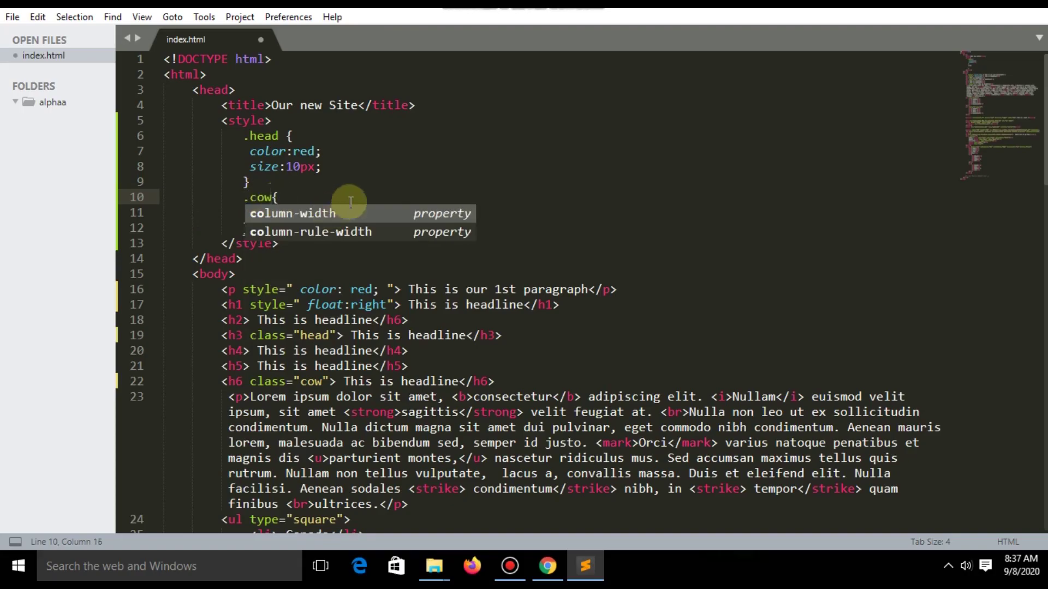
{"action": "left_click", "coordinate": [348, 176]}
{"action": "left_click", "coordinate": [293, 213]}
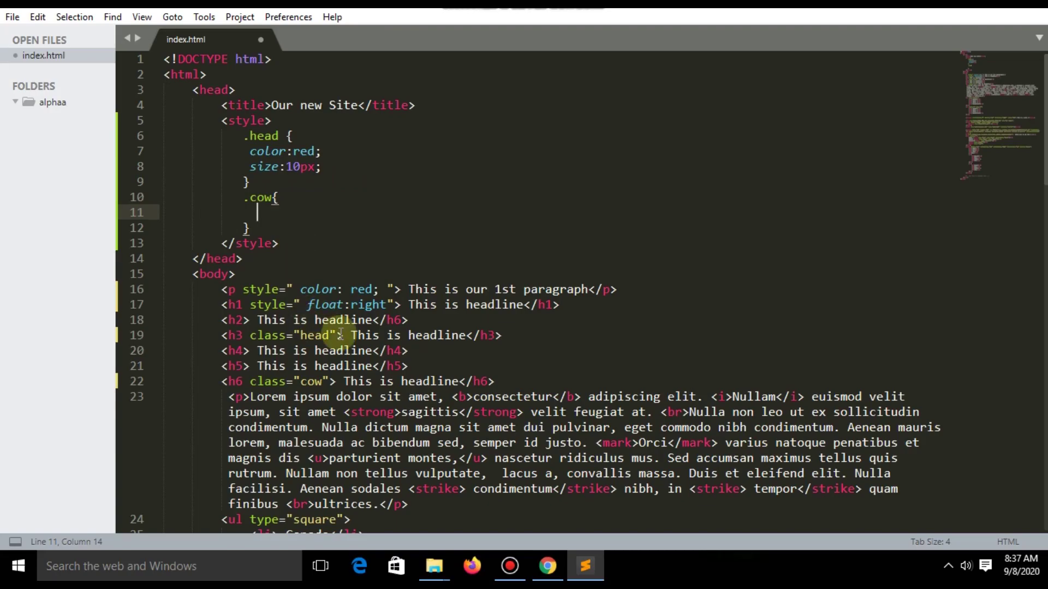
{"action": "type", "text": "color\""}
{"action": "type", "text": "fff;"}
Save and reload the page in Chrome, where the h6 headline turns white
{"action": "key", "text": "ctrl+s"}
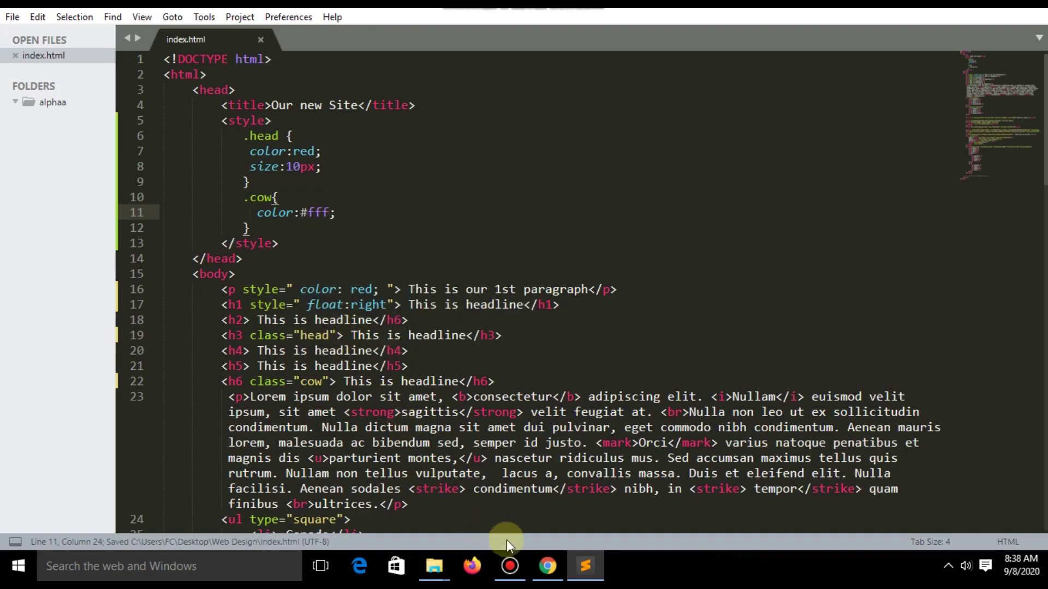
{"action": "left_click", "coordinate": [546, 565]}
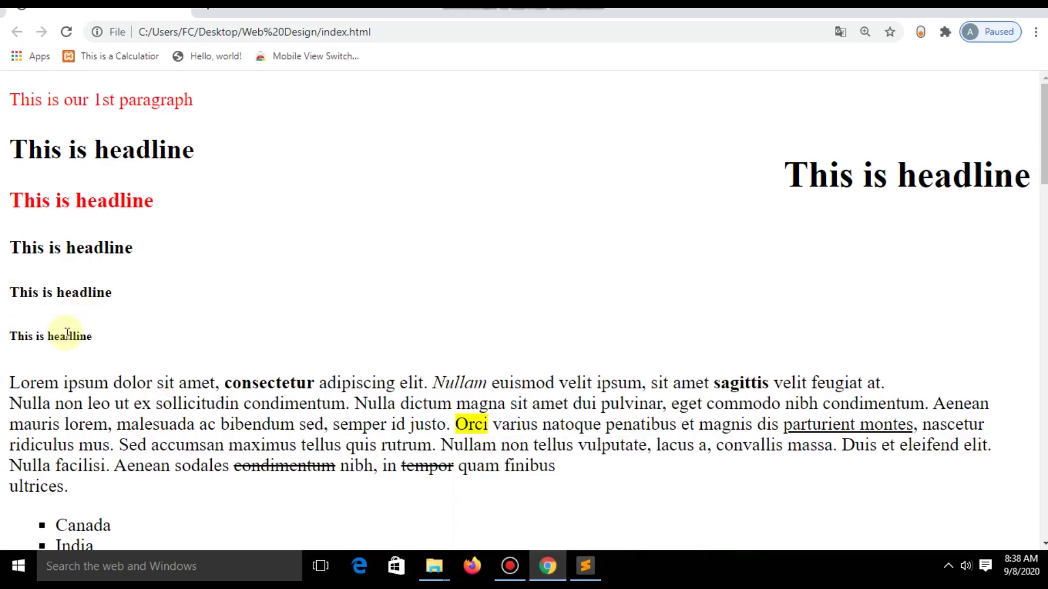
{"action": "left_click", "coordinate": [66, 33]}
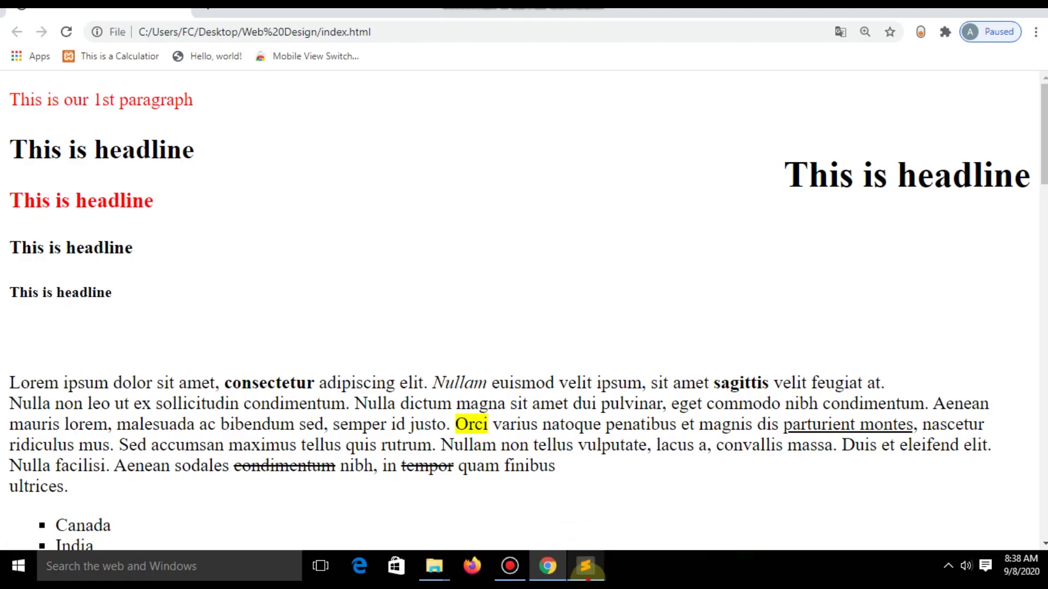
{"action": "left_click", "coordinate": [585, 566]}
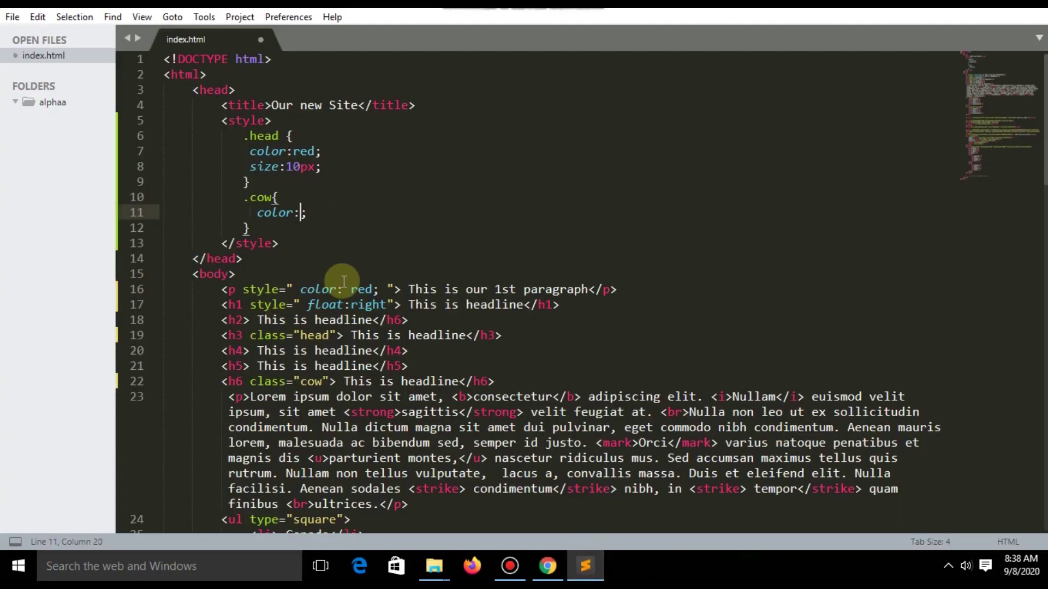
{"action": "type", "text": "blue"}
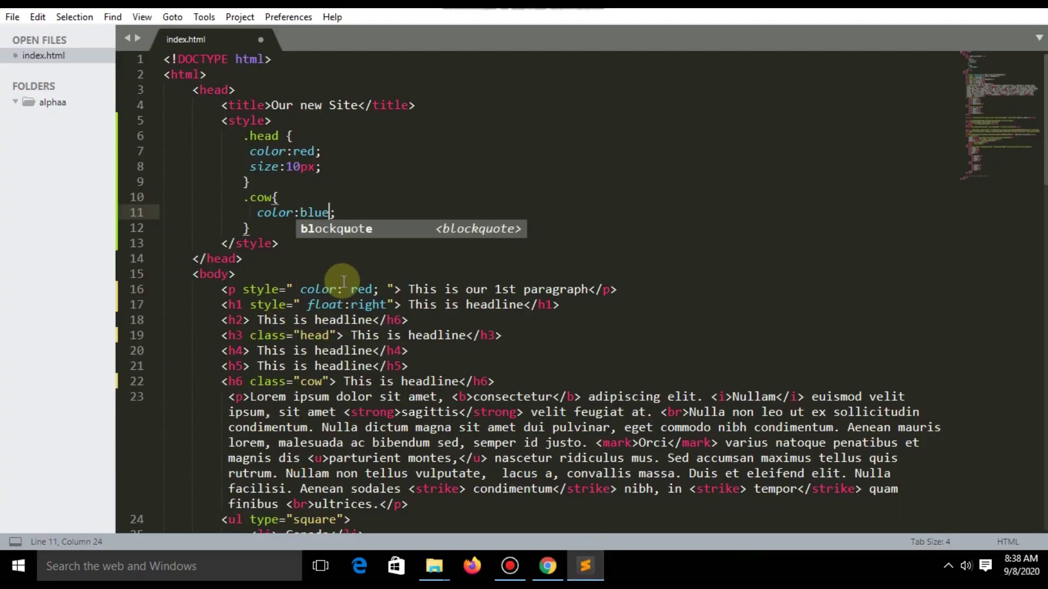
Save index.html and reload Chrome to confirm the h6 headline is blue
{"action": "key", "text": "ctrl+s"}
{"action": "left_click", "coordinate": [548, 565]}
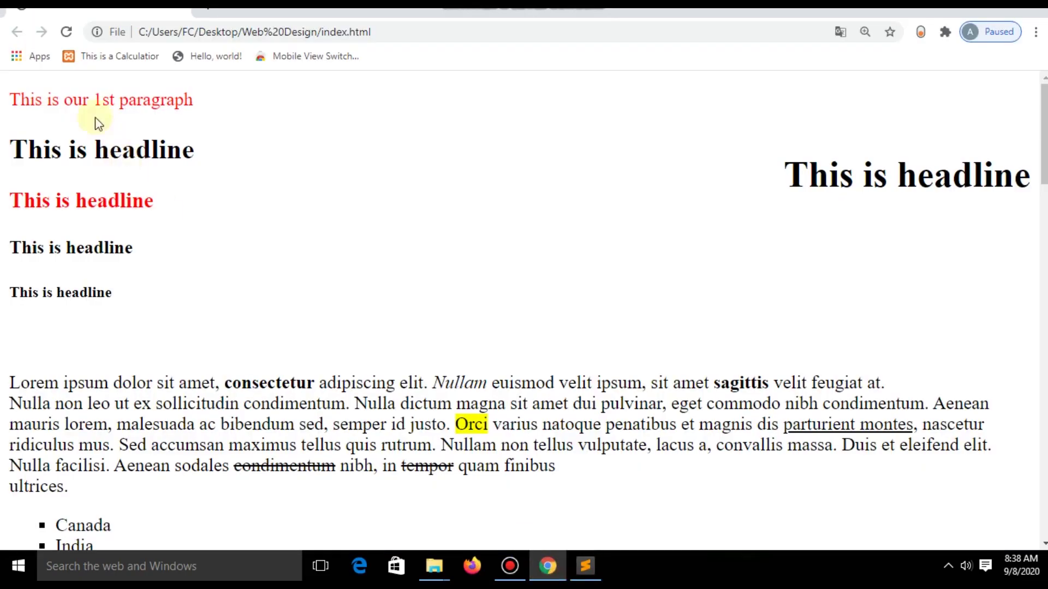
{"action": "left_click", "coordinate": [67, 32]}
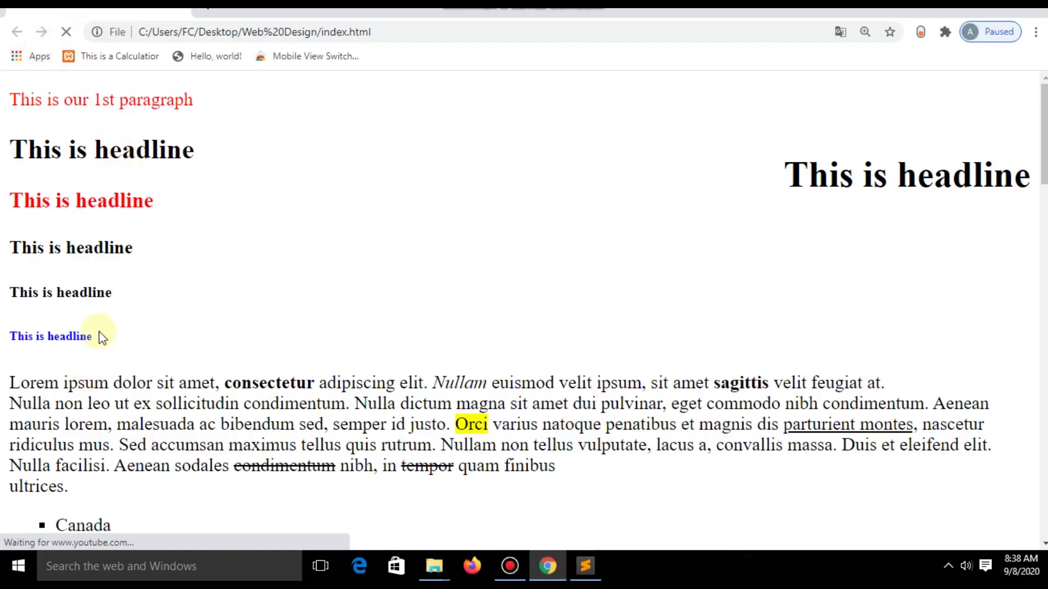
{"action": "left_click_drag", "start_coordinate": [102, 337], "coordinate": [10, 336]}
{"action": "left_click", "coordinate": [72, 328]}
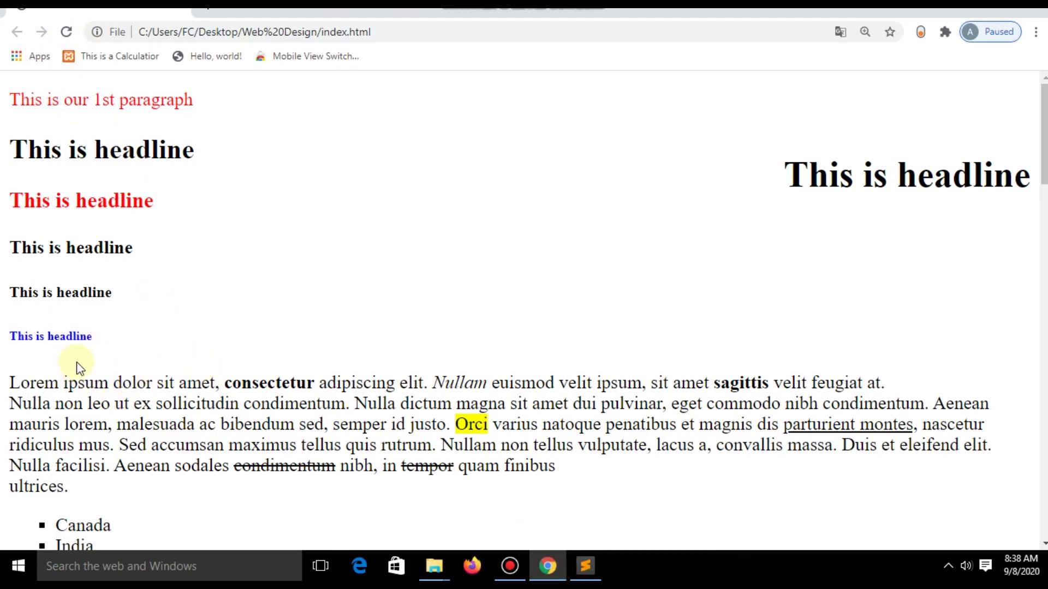
Delete the .head and .cow rules from index.html's style block
{"action": "left_click", "coordinate": [584, 566]}
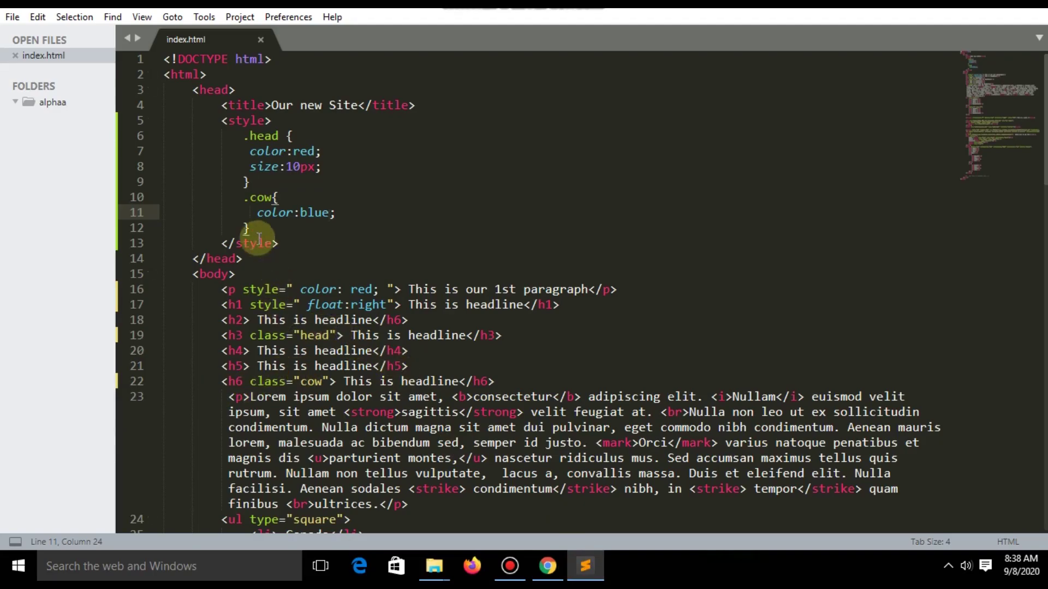
{"action": "left_click_drag", "start_coordinate": [250, 229], "coordinate": [244, 138]}
{"action": "key", "text": "BackSpace"}
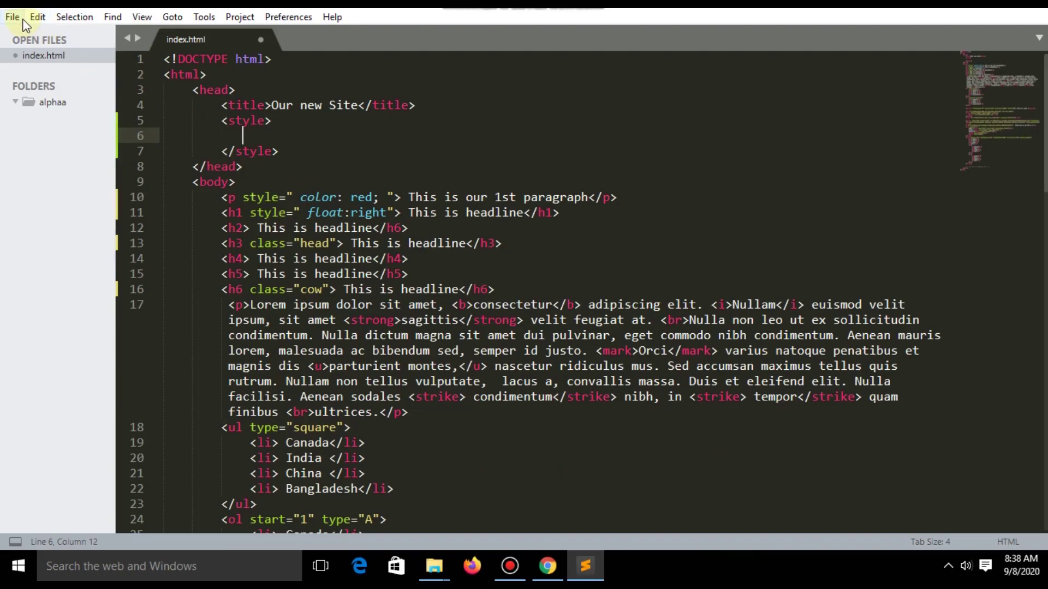
Create a new empty file and save it as style.css in Web Design
{"action": "left_click", "coordinate": [38, 16]}
{"action": "left_click", "coordinate": [45, 33]}
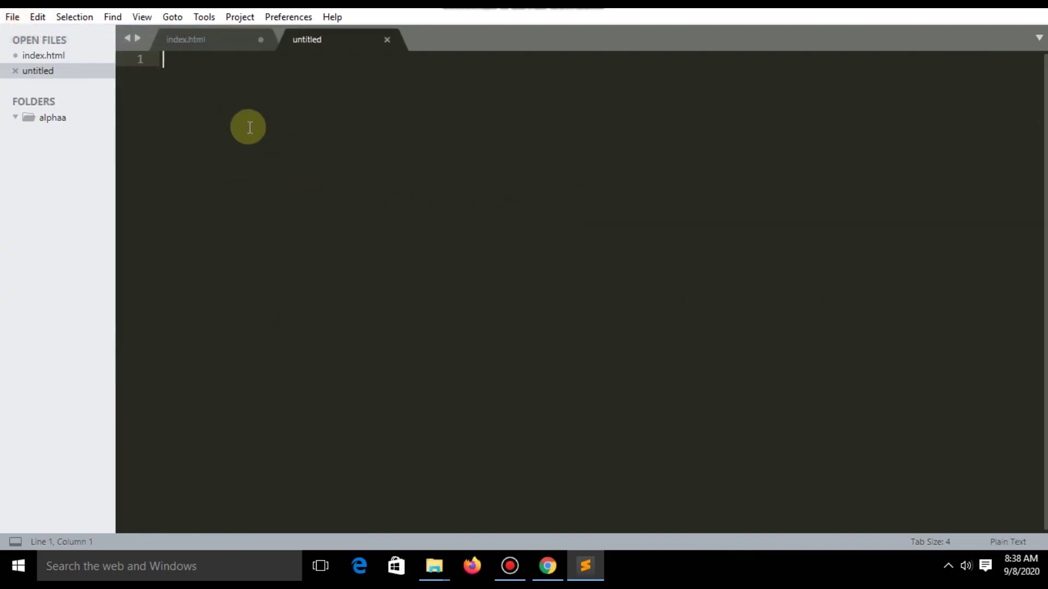
{"action": "left_click", "coordinate": [12, 16]}
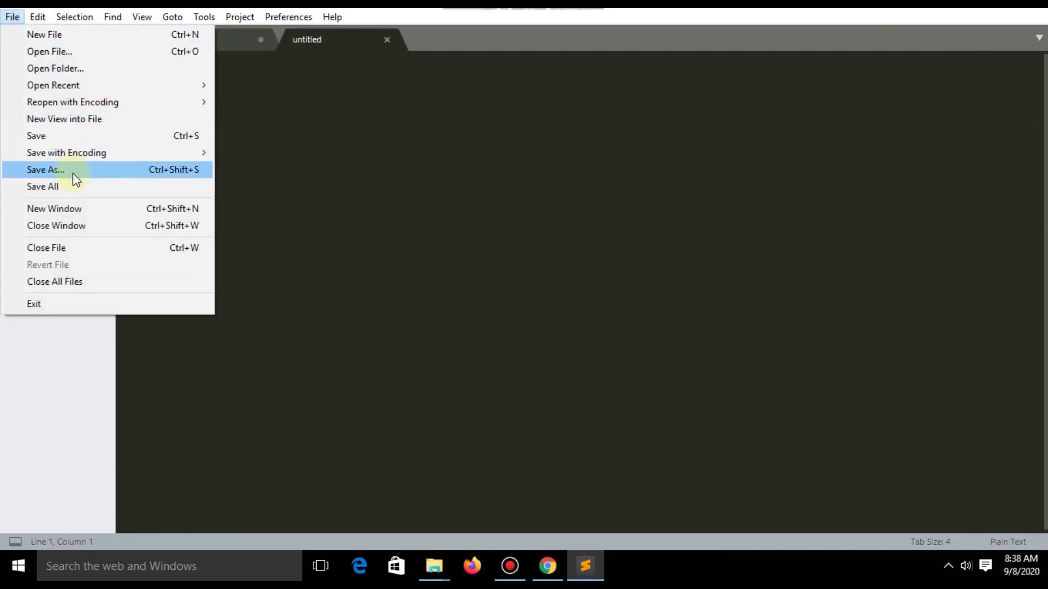
{"action": "left_click", "coordinate": [73, 175]}
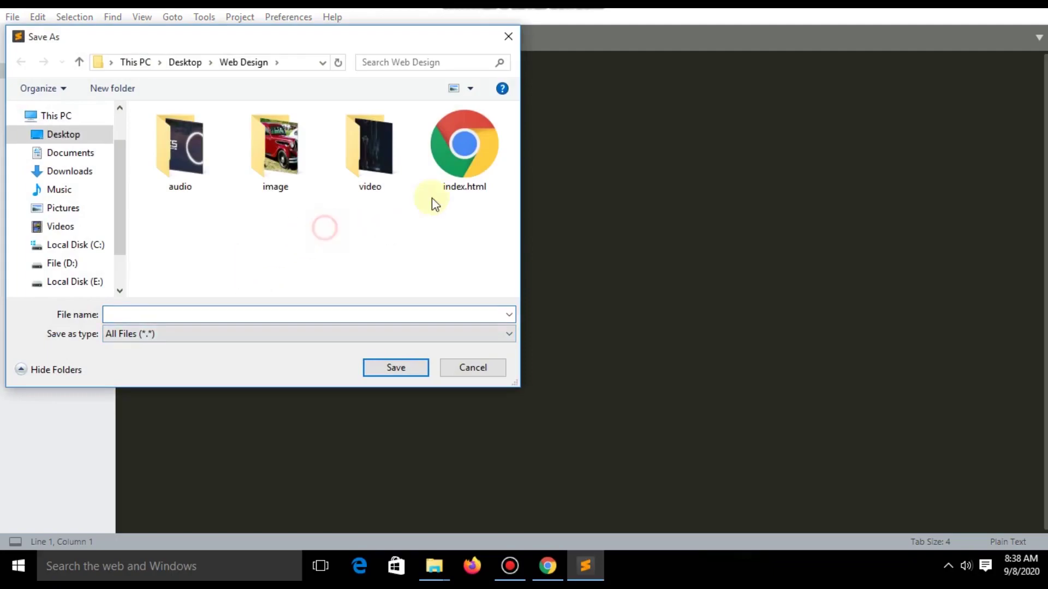
{"action": "left_click", "coordinate": [147, 313]}
{"action": "type", "text": "style.css"}
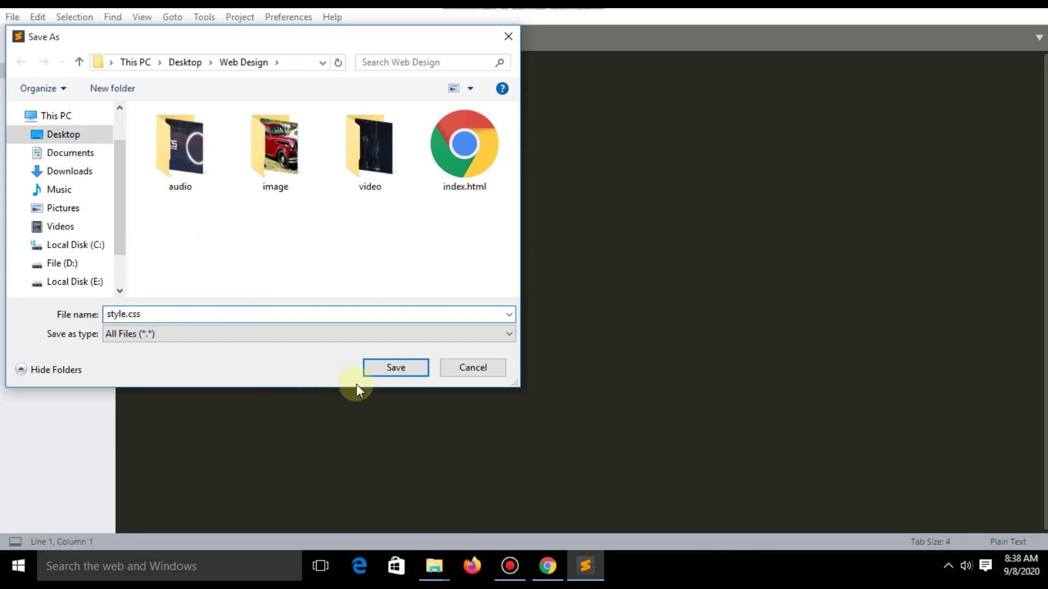
{"action": "left_click", "coordinate": [393, 370]}
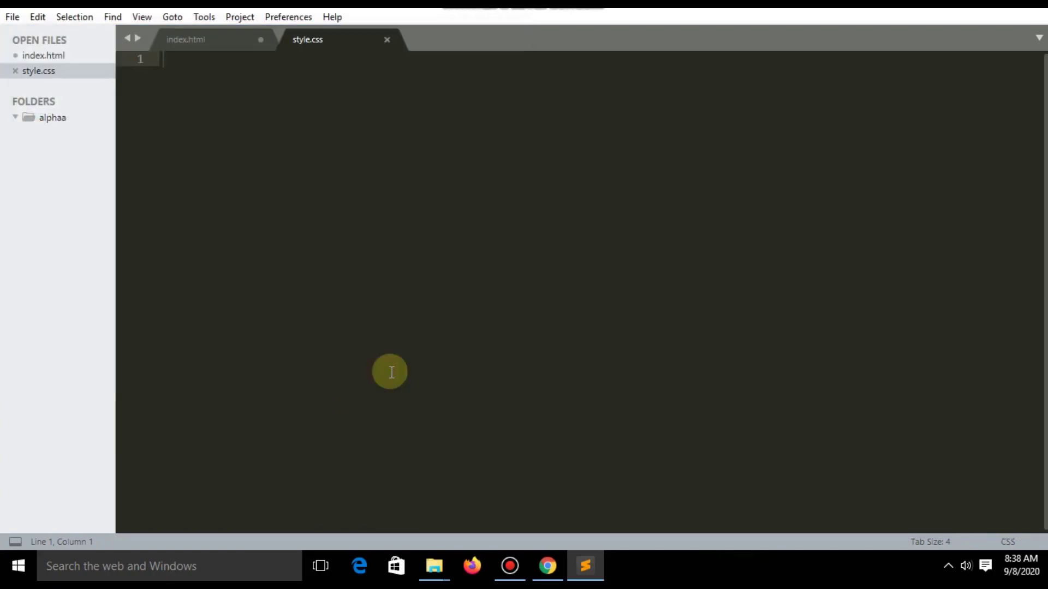
Delete the empty style block from index.html
{"action": "left_click", "coordinate": [190, 43]}
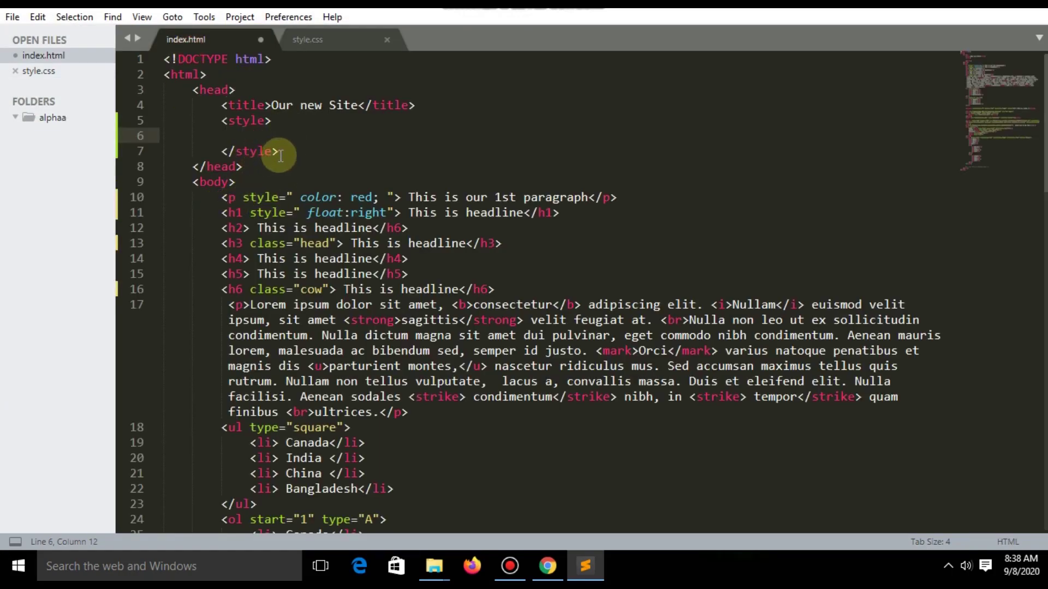
{"action": "left_click_drag", "start_coordinate": [278, 152], "coordinate": [227, 121]}
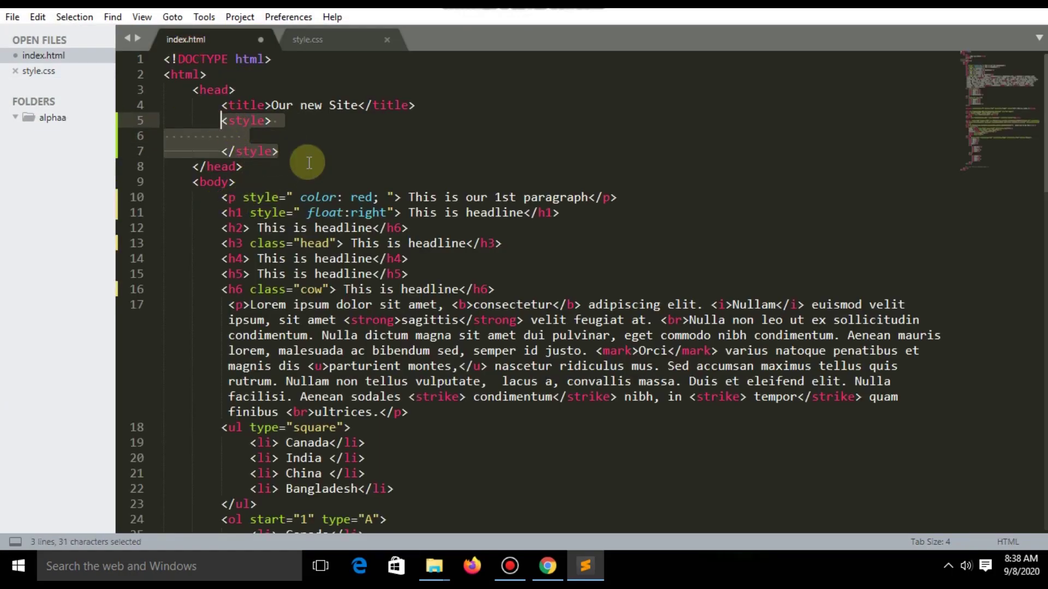
{"action": "key", "text": "BackSpace"}
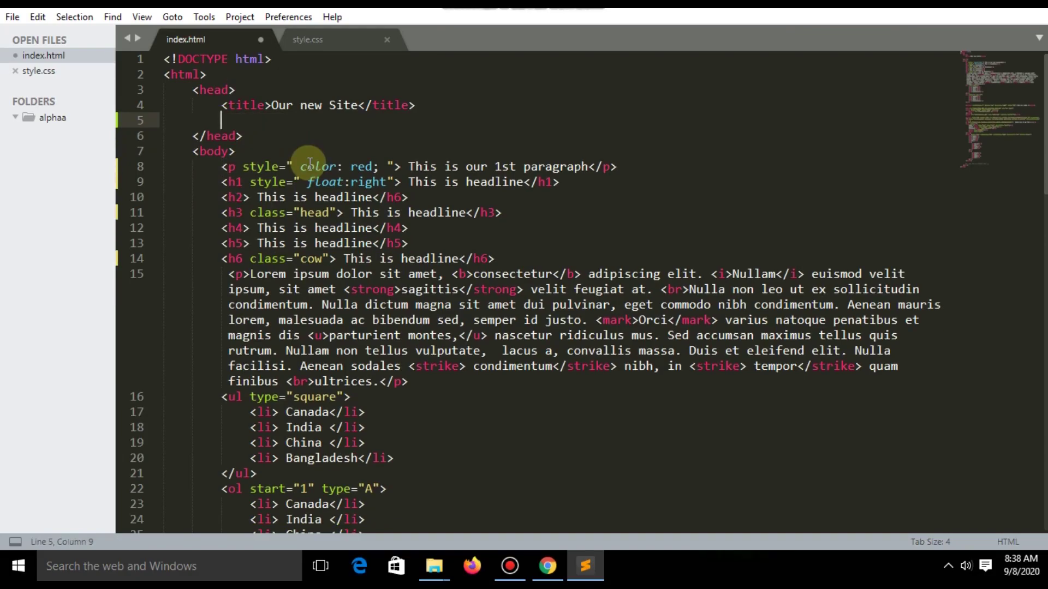
{"action": "type", "text": "link"}
Insert a stylesheet link with href style.css and save index.html
{"action": "key", "text": "Tab"}
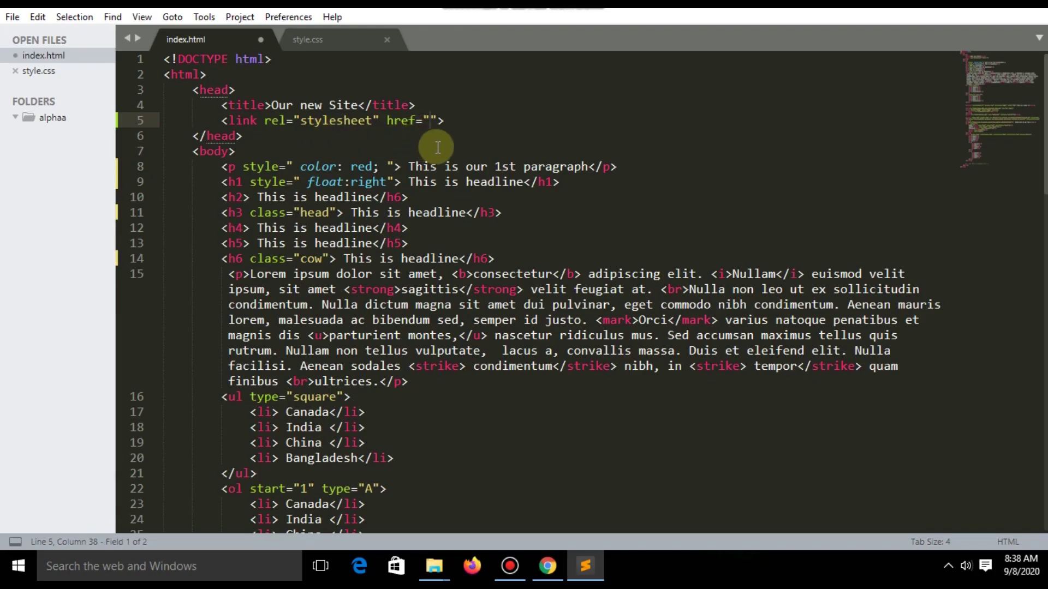
{"action": "type", "text": "style."}
{"action": "type", "text": "css"}
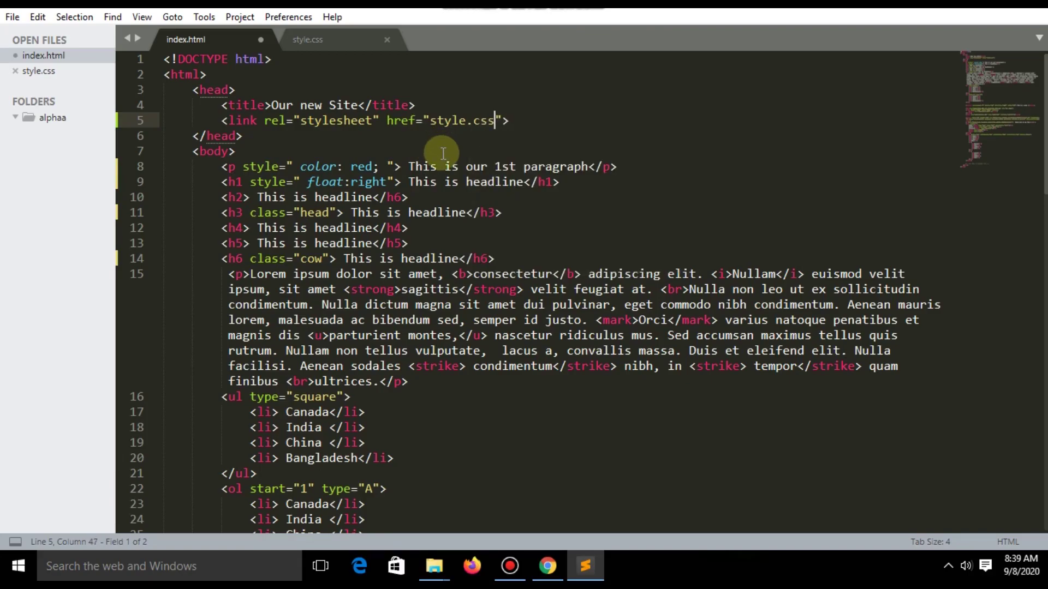
{"action": "key", "text": "ctrl+s"}
{"action": "left_click", "coordinate": [949, 11]}
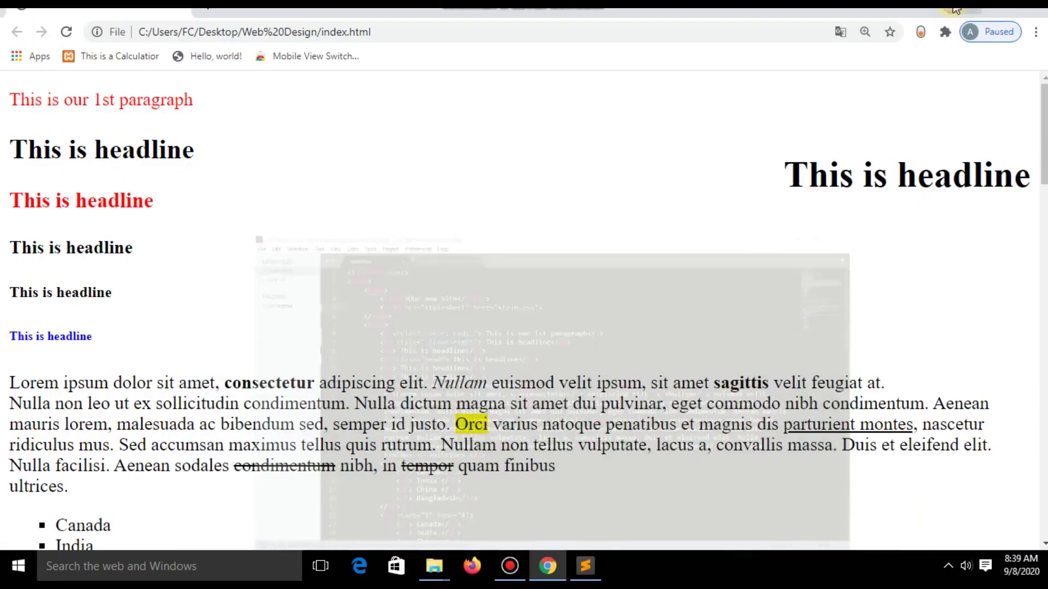
{"action": "left_click", "coordinate": [421, 344]}
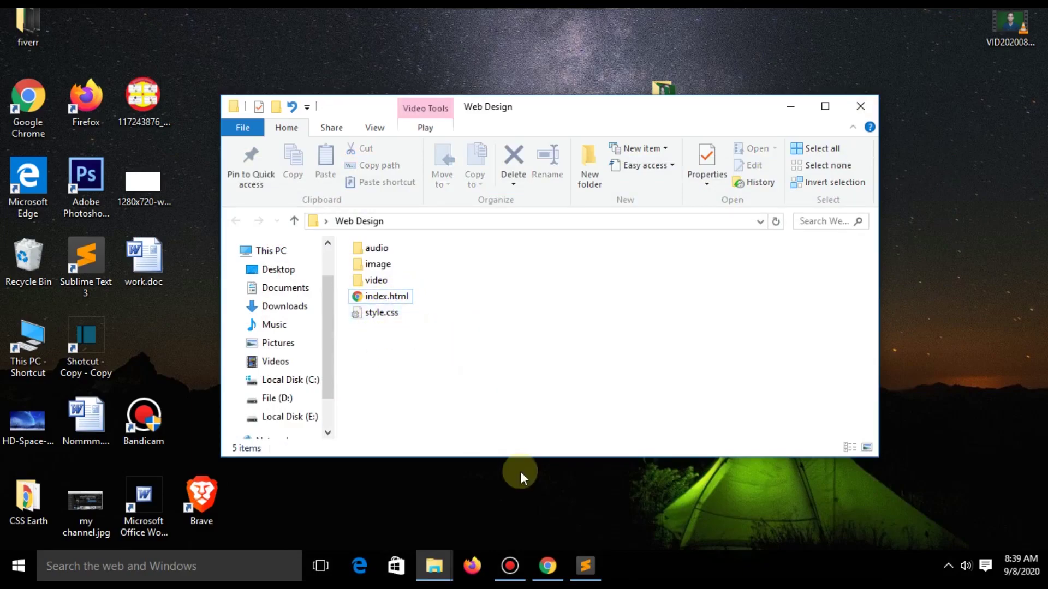
Make a new folder named css in Web Design and drag style.css into it
{"action": "left_click", "coordinate": [583, 566]}
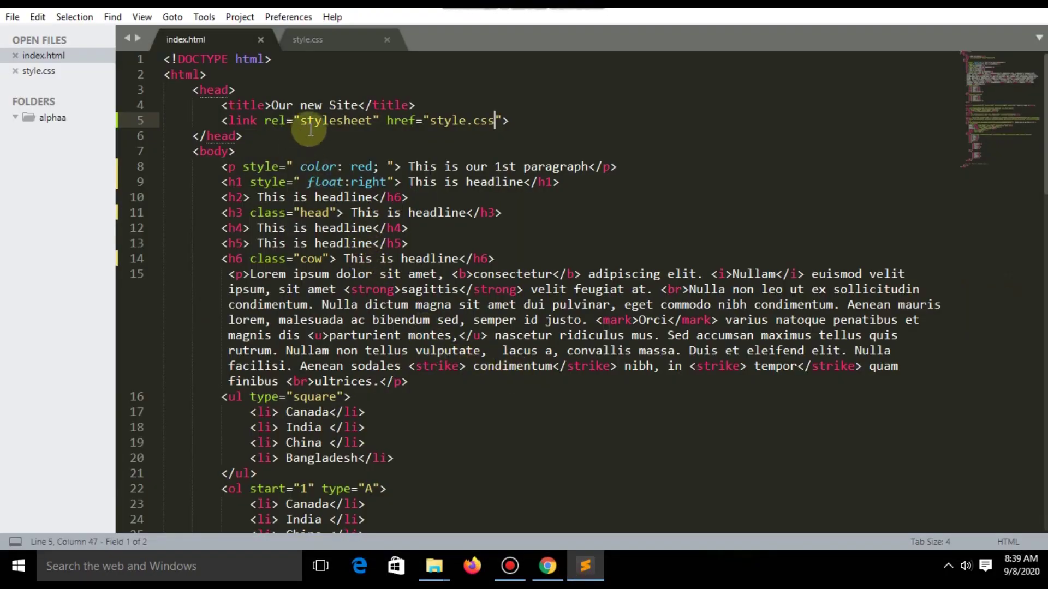
{"action": "left_click", "coordinate": [963, 7]}
{"action": "right_click", "coordinate": [388, 340]}
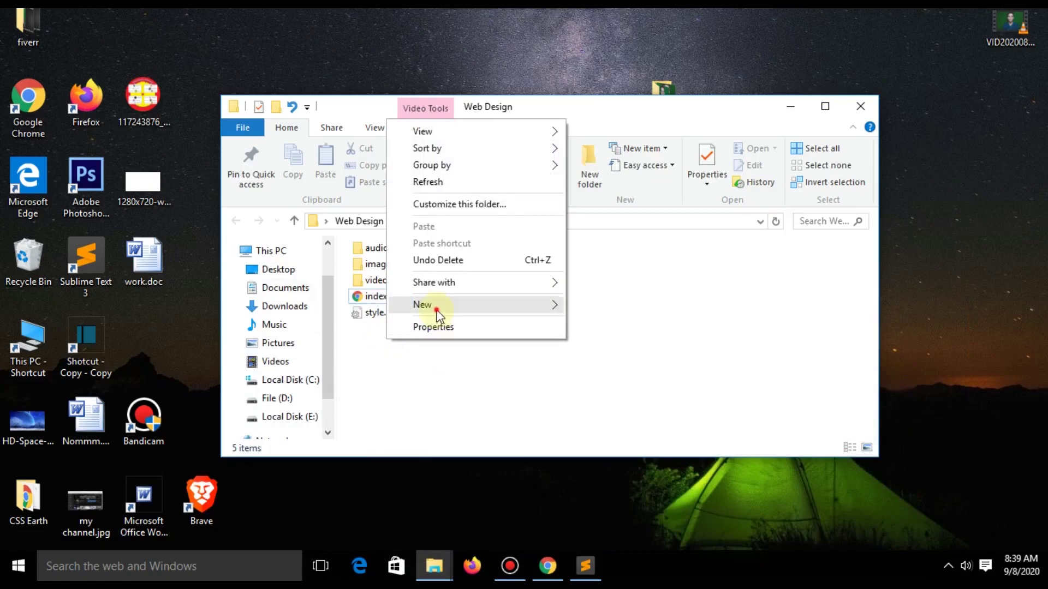
{"action": "mouse_move", "coordinate": [422, 304]}
{"action": "left_click", "coordinate": [602, 304]}
{"action": "type", "text": "css"}
{"action": "left_click", "coordinate": [557, 391]}
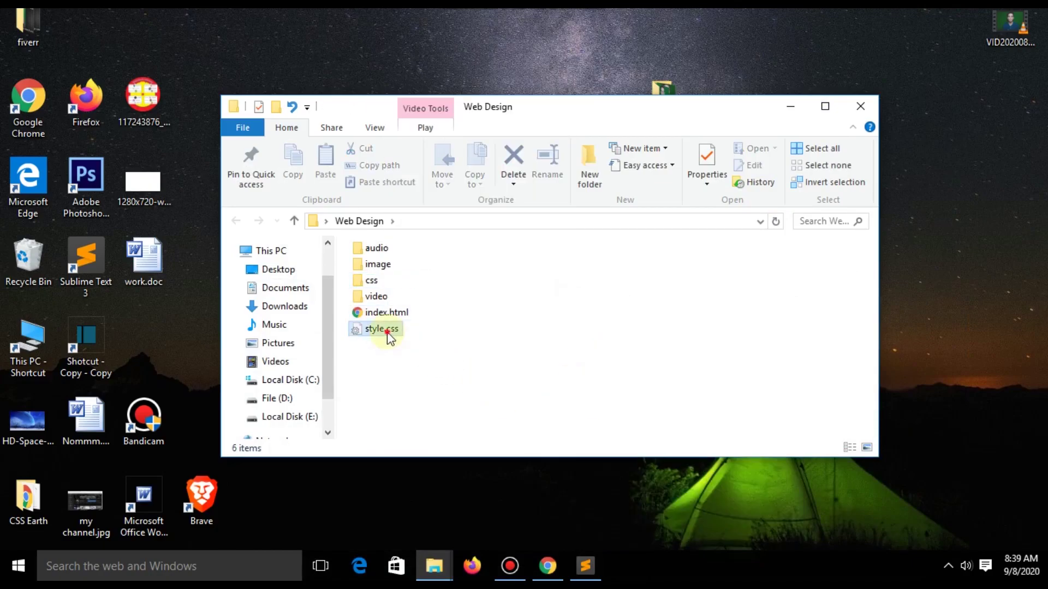
{"action": "left_click_drag", "start_coordinate": [385, 330], "coordinate": [370, 279]}
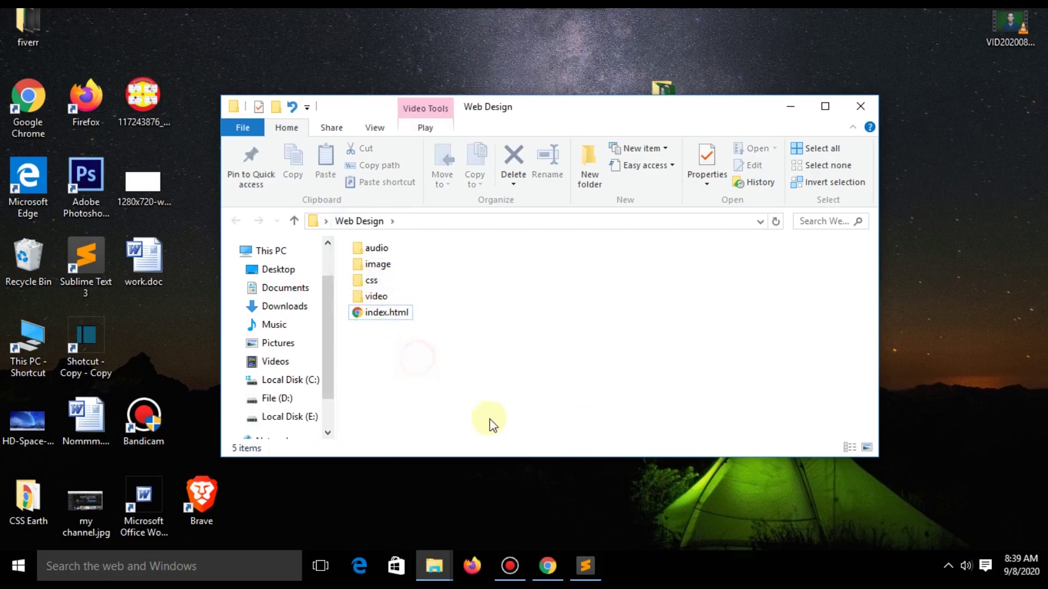
Prefix the href with css/, save, and reload Chrome to see black headlines
{"action": "left_click", "coordinate": [585, 566]}
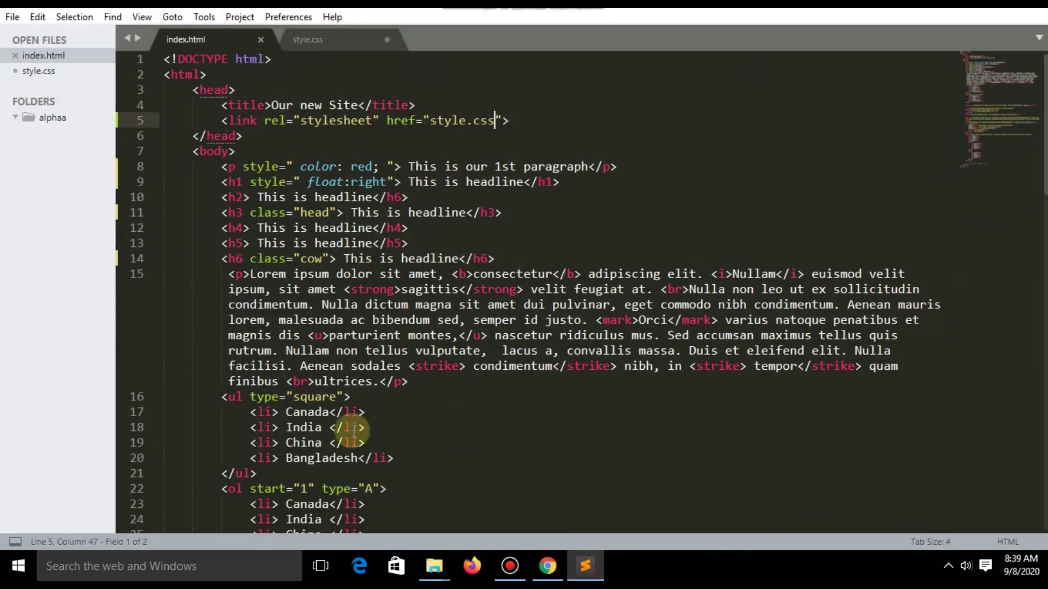
{"action": "left_click", "coordinate": [429, 122]}
{"action": "type", "text": "css/"}
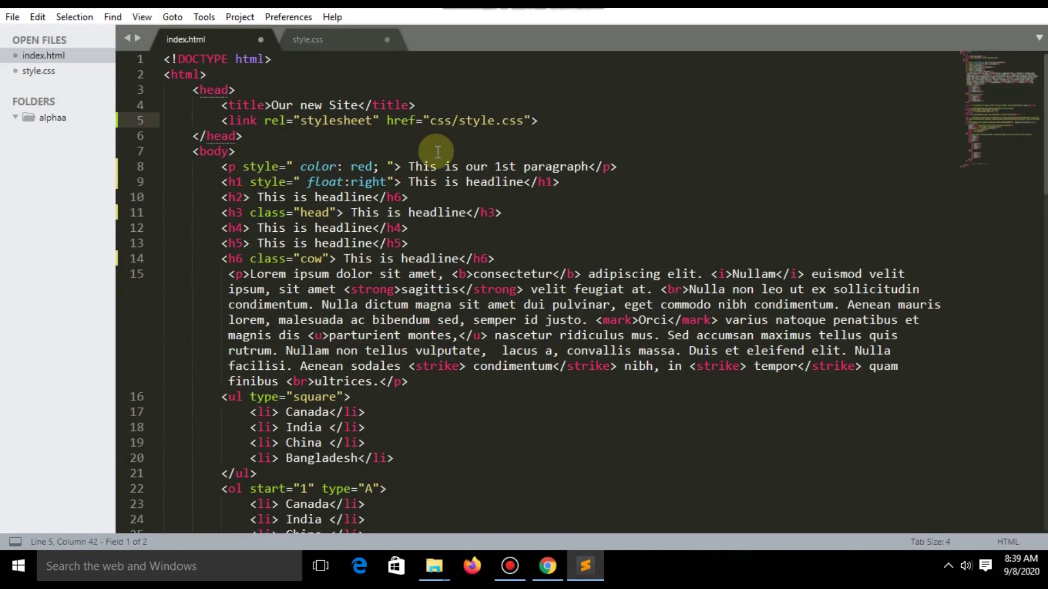
{"action": "key", "text": "ctrl+s"}
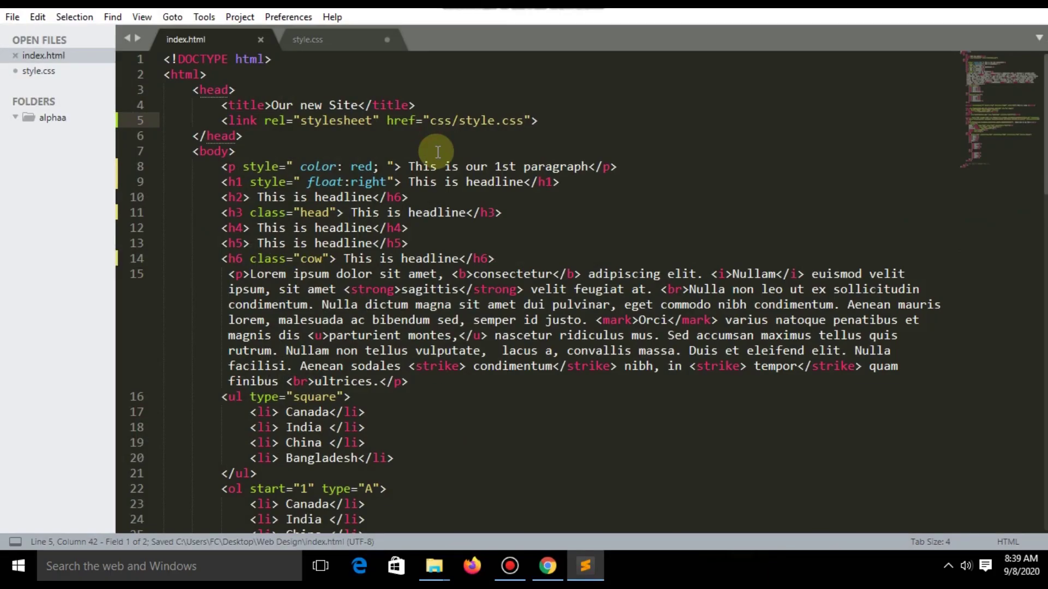
{"action": "scroll", "coordinate": [381, 379], "scroll_direction": "down", "scroll_amount": 1}
{"action": "scroll", "coordinate": [381, 379], "scroll_direction": "up", "scroll_amount": 1}
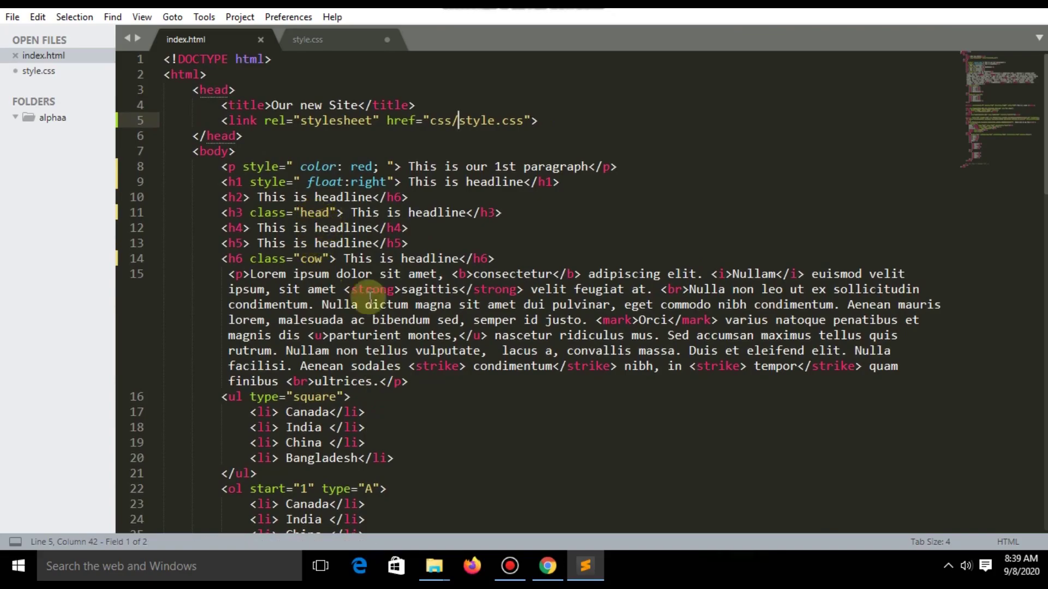
{"action": "left_click", "coordinate": [547, 566]}
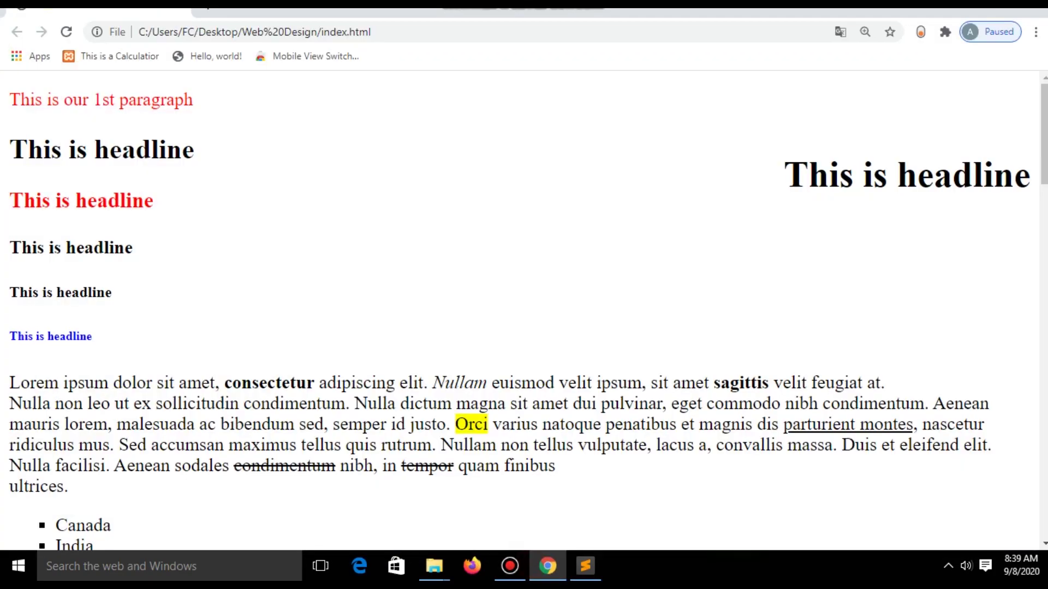
{"action": "left_click", "coordinate": [67, 33]}
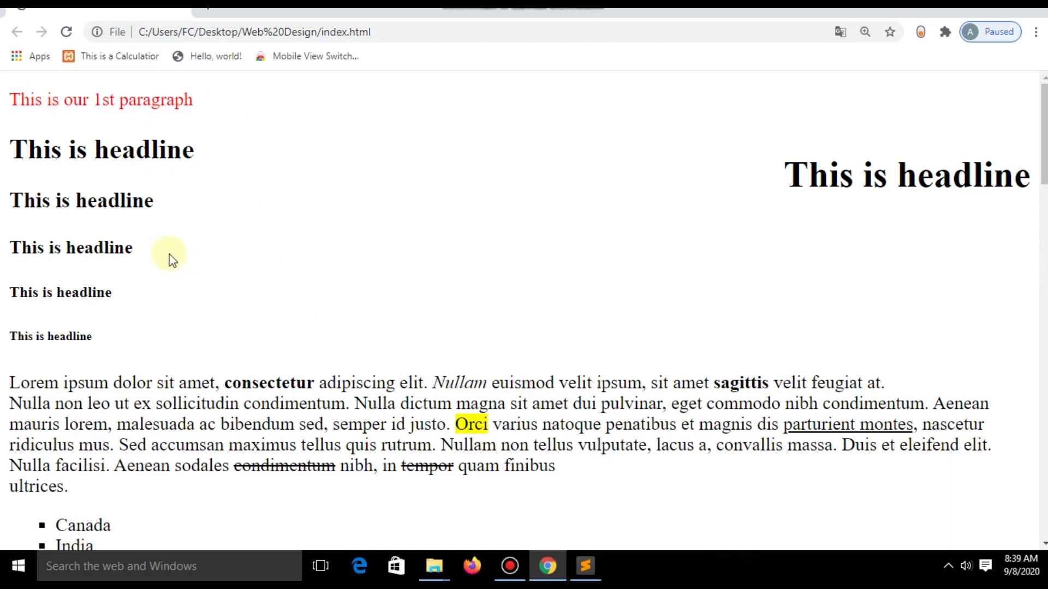
{"action": "left_click", "coordinate": [585, 566]}
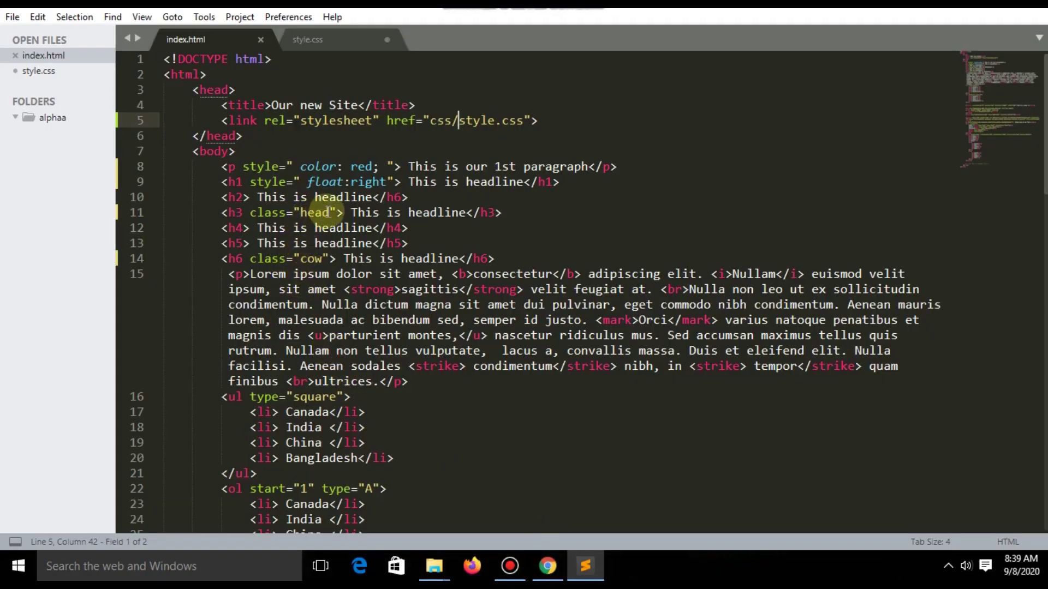
Copy the class name 'head' from line 11 of index.html
{"action": "left_click_drag", "start_coordinate": [331, 213], "coordinate": [300, 212]}
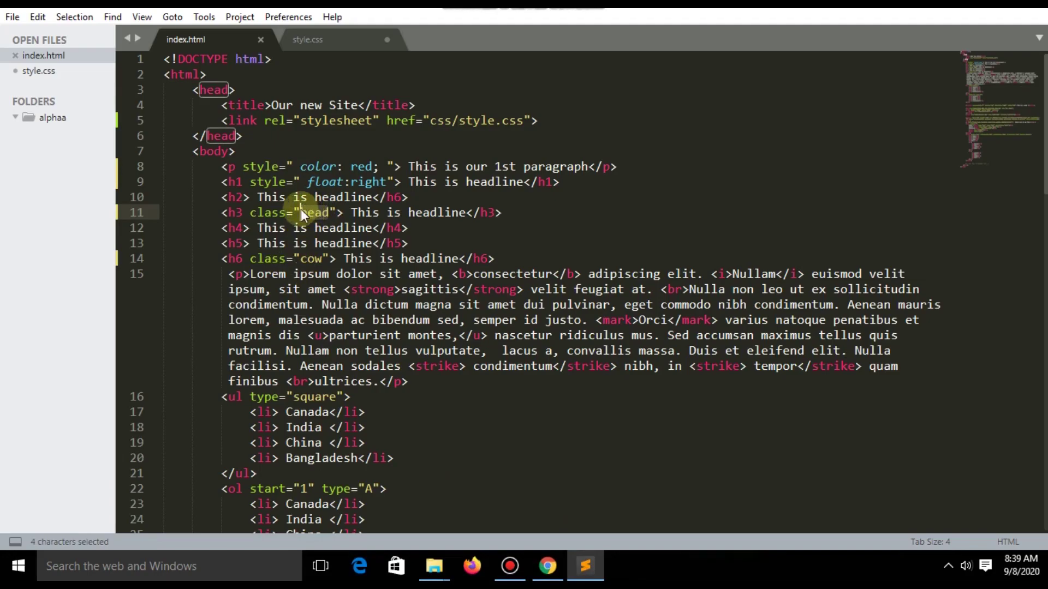
{"action": "left_click_drag", "start_coordinate": [329, 212], "coordinate": [300, 212]}
{"action": "key", "text": "ctrl+c"}
{"action": "left_click", "coordinate": [318, 40]}
{"action": "type", "text": "."}
Write .head{ color:green; } in style.css, save, and reload Chrome
{"action": "key", "text": "ctrl+v"}
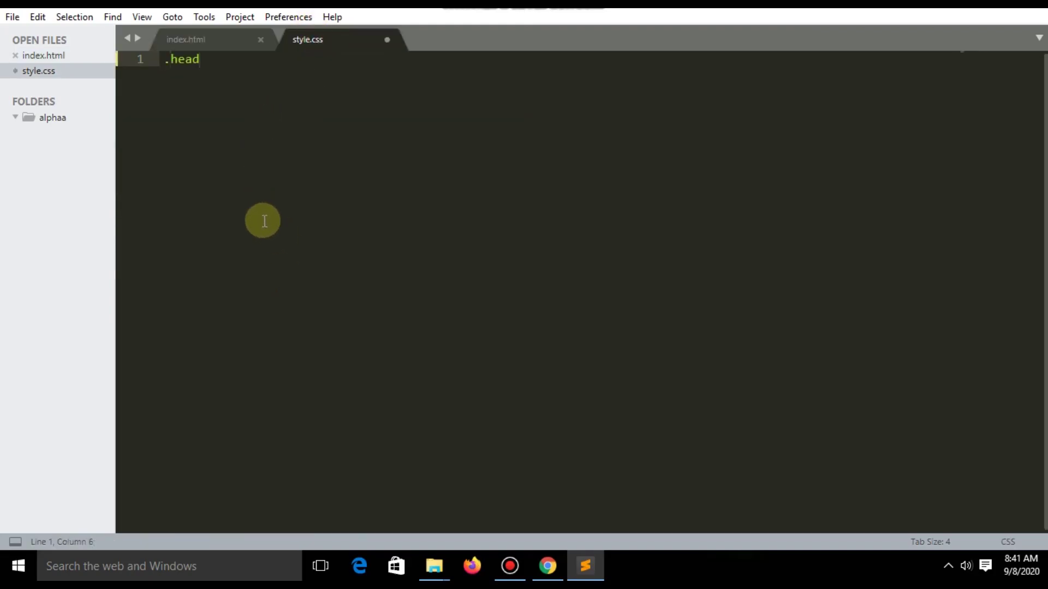
{"action": "type", "text": "{"}
{"action": "key", "text": "Return"}
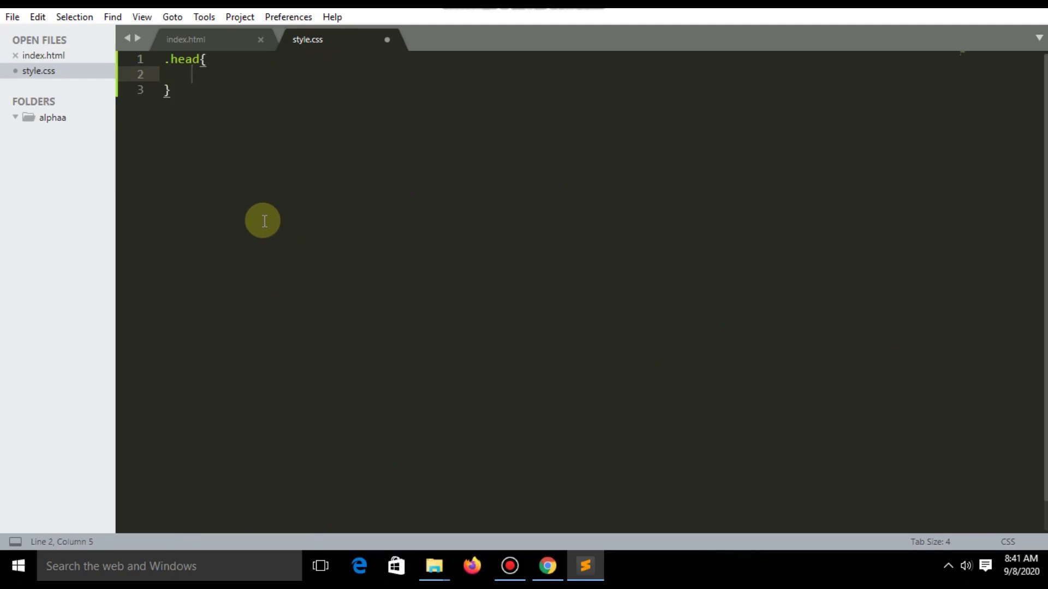
{"action": "type", "text": "color"}
{"action": "key", "text": "Escape"}
{"action": "type", "text": ":green;"}
{"action": "key", "text": "ctrl+s"}
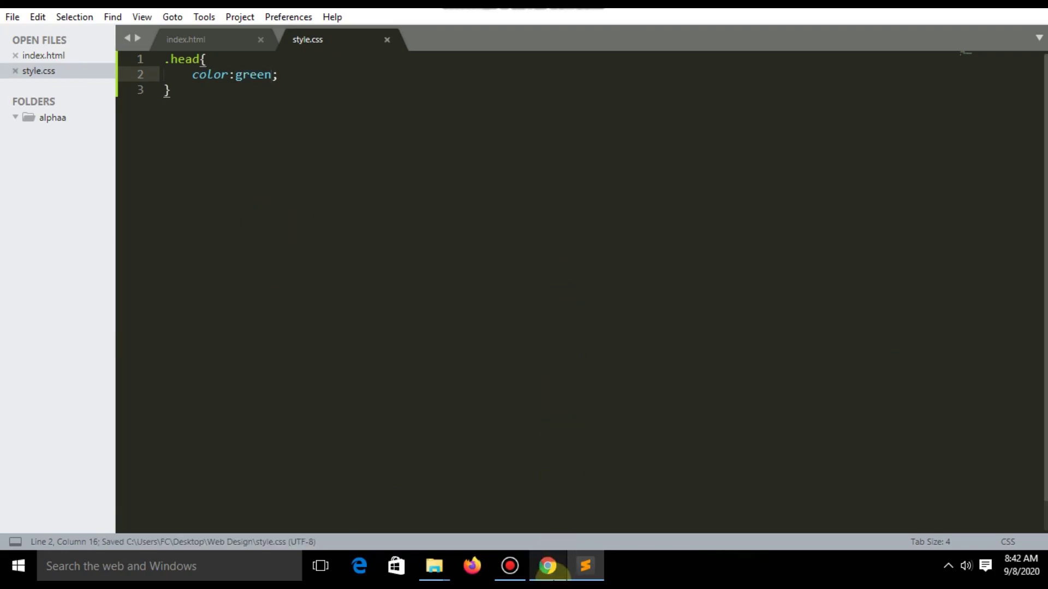
{"action": "left_click", "coordinate": [548, 565]}
{"action": "left_click", "coordinate": [67, 32]}
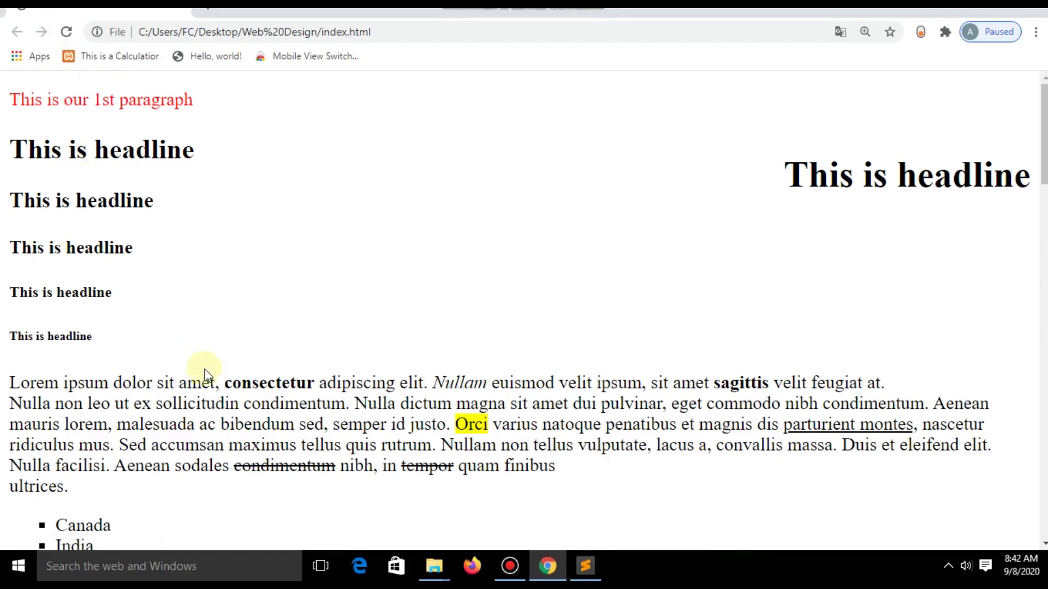
Save index.html and check the css/style.css link on line 5 and the h3's head class
{"action": "left_click", "coordinate": [584, 566]}
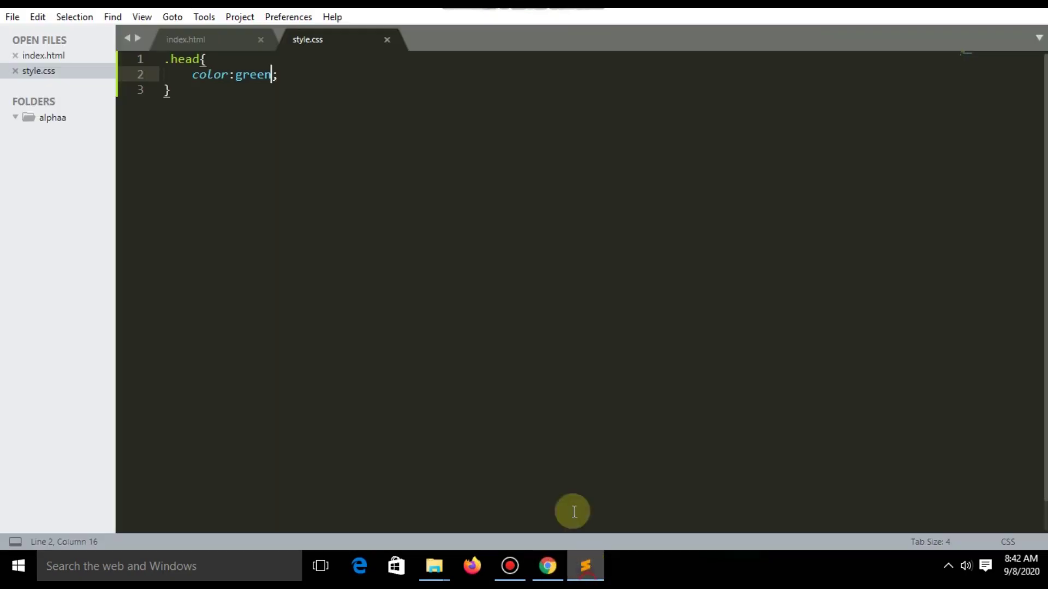
{"action": "left_click", "coordinate": [191, 38]}
{"action": "key", "text": "ctrl+s"}
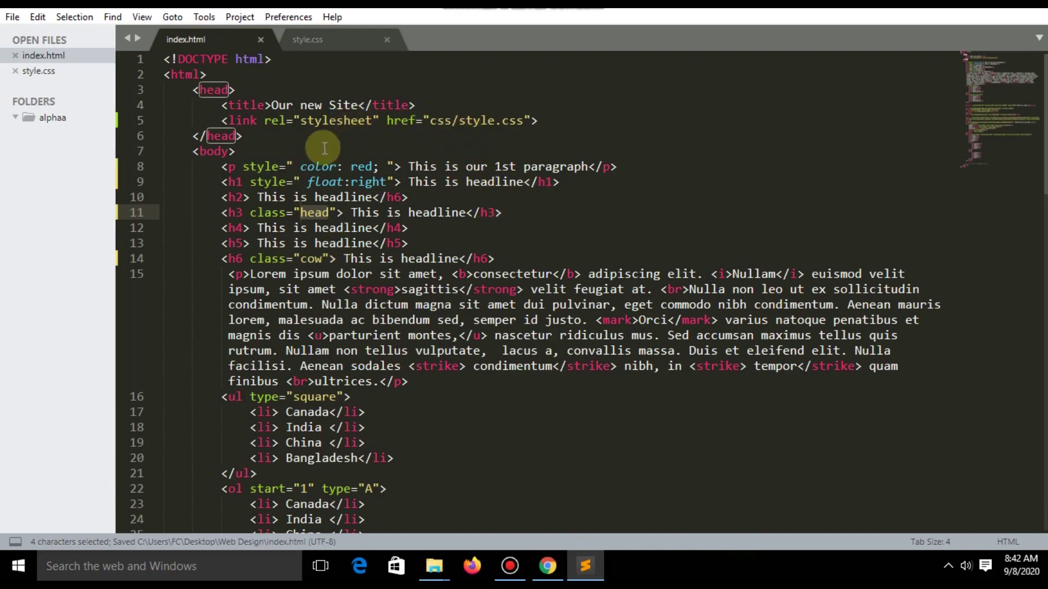
{"action": "left_click", "coordinate": [451, 121]}
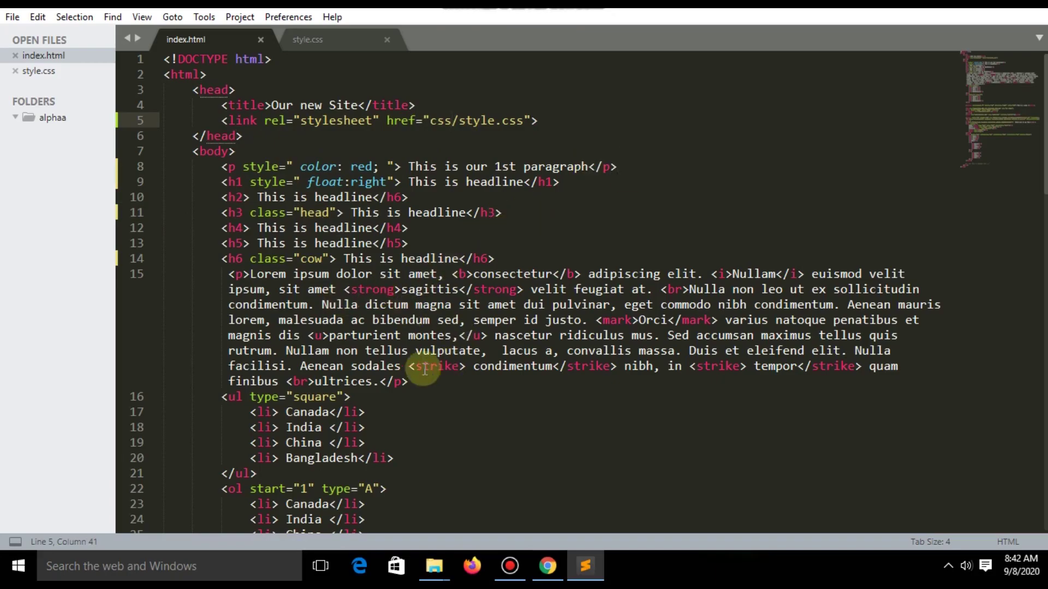
{"action": "left_click", "coordinate": [322, 213]}
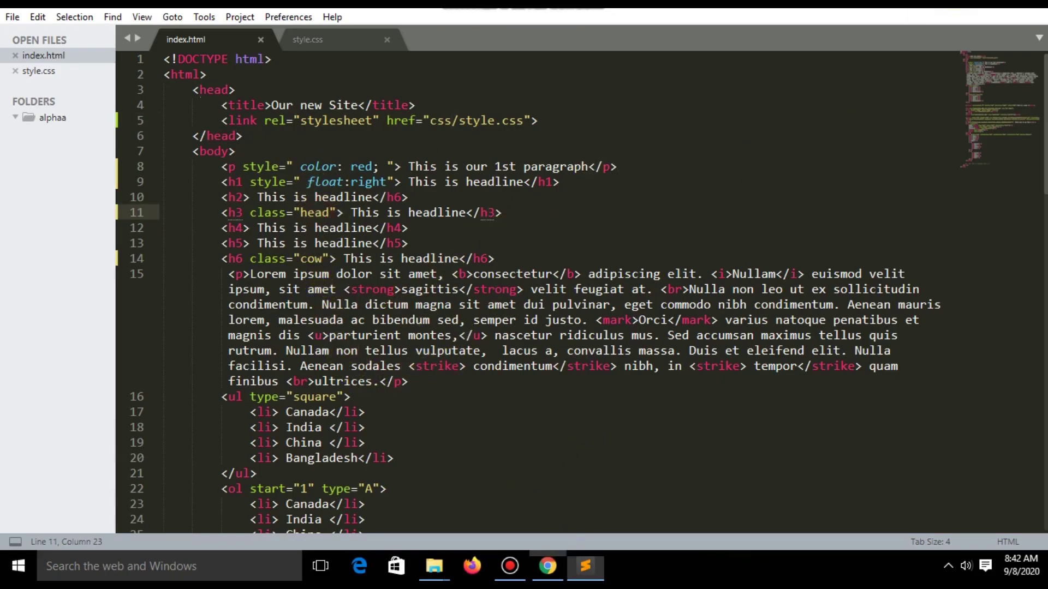
Minimize Chrome and peek into the css folder before returning to Web Design
{"action": "key", "text": "alt+Tab"}
{"action": "left_click", "coordinate": [958, 9]}
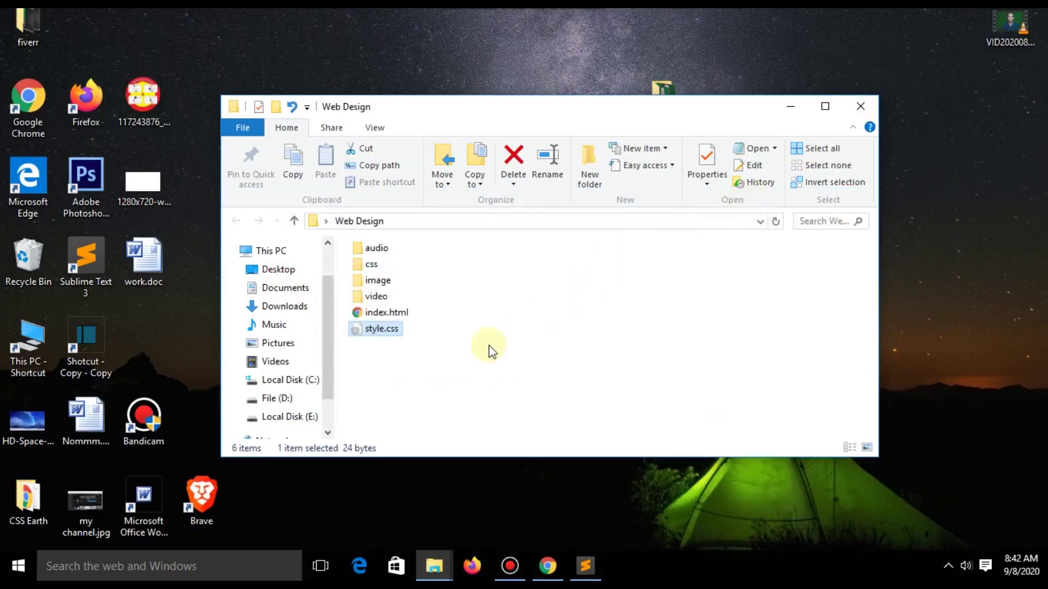
{"action": "left_click", "coordinate": [457, 360]}
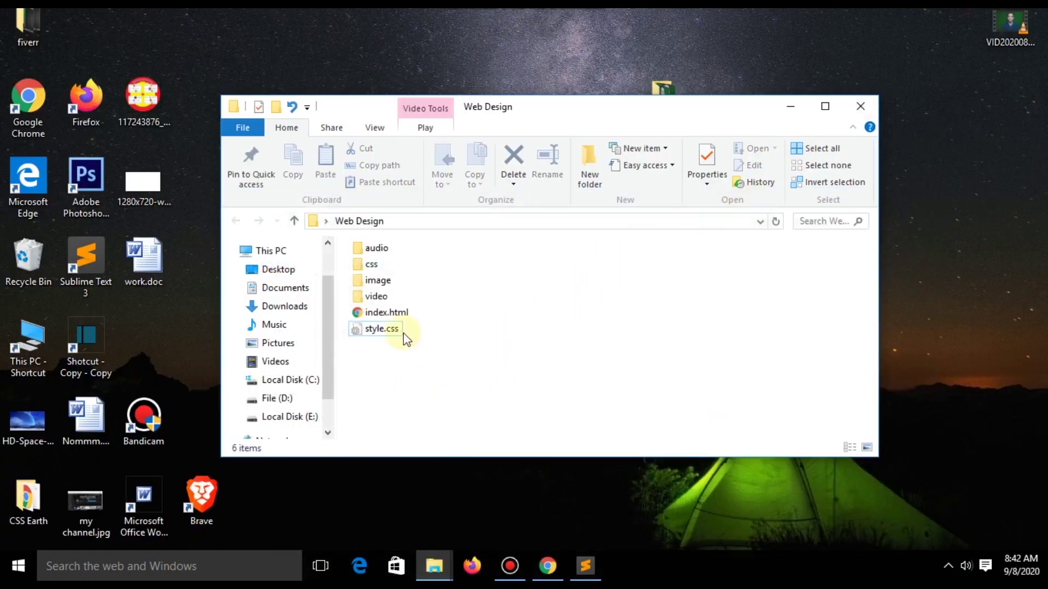
{"action": "double_click", "coordinate": [379, 271]}
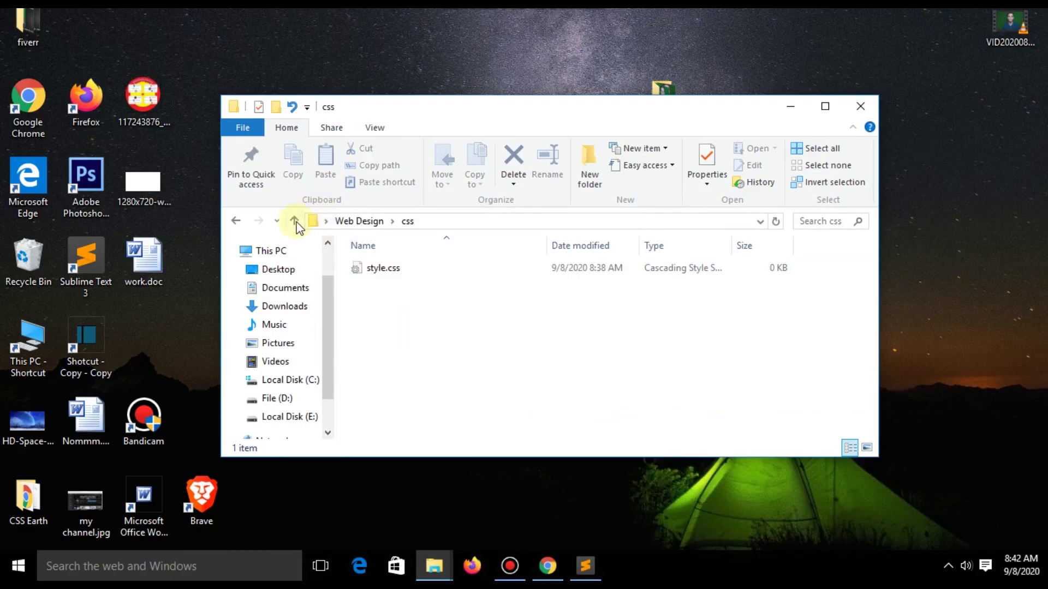
{"action": "left_click", "coordinate": [296, 222]}
Delete the loose style.css from Web Design and open the css folder
{"action": "left_click", "coordinate": [385, 331]}
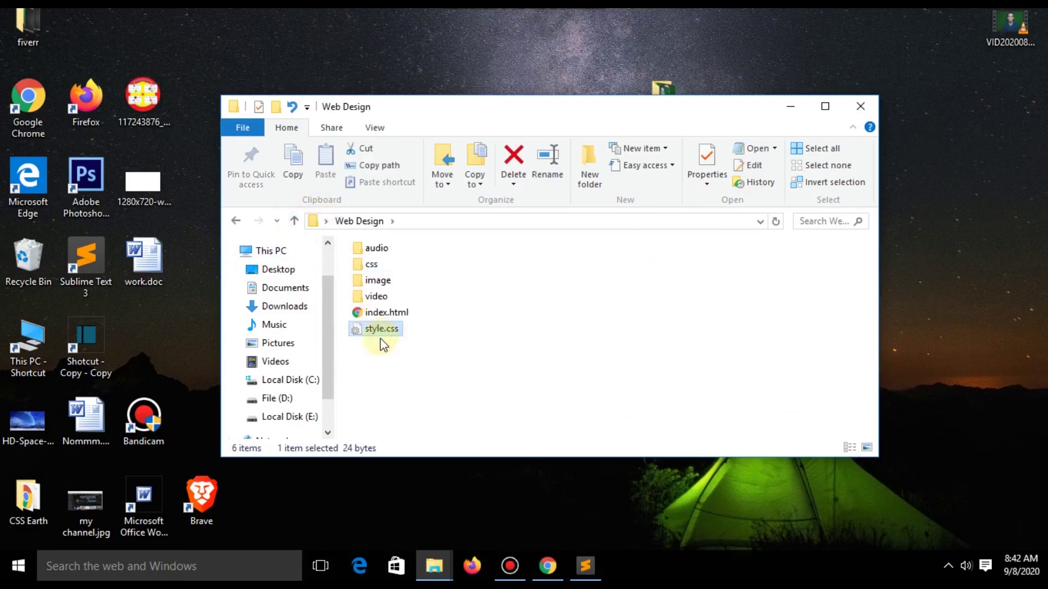
{"action": "key", "text": "Delete"}
{"action": "double_click", "coordinate": [391, 267]}
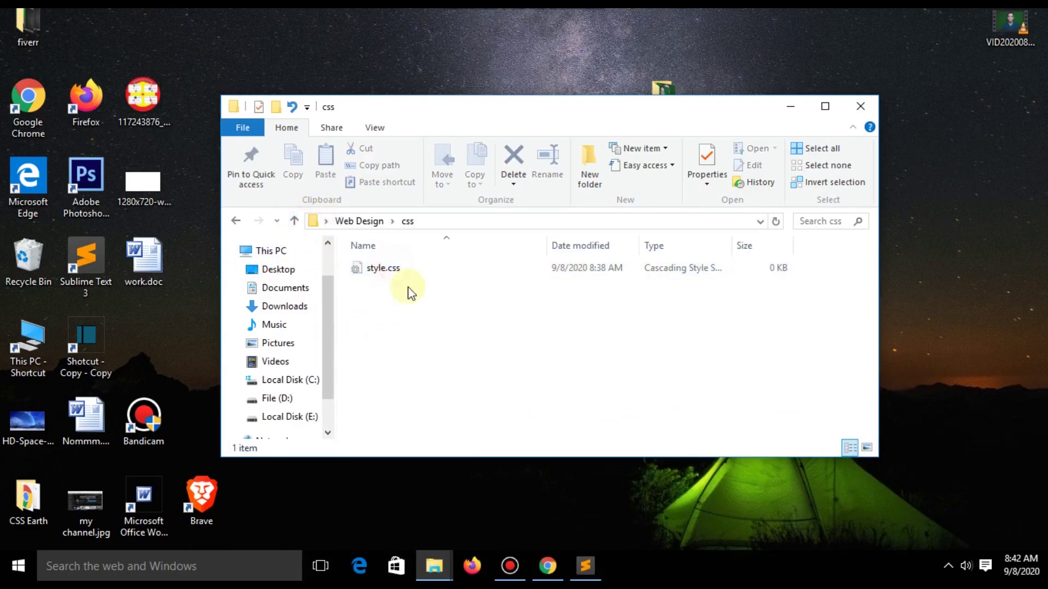
Open css/style.css in Sublime Text, close the duplicate tab, and return to the other style.css
{"action": "right_click", "coordinate": [384, 268]}
{"action": "left_click", "coordinate": [459, 315]}
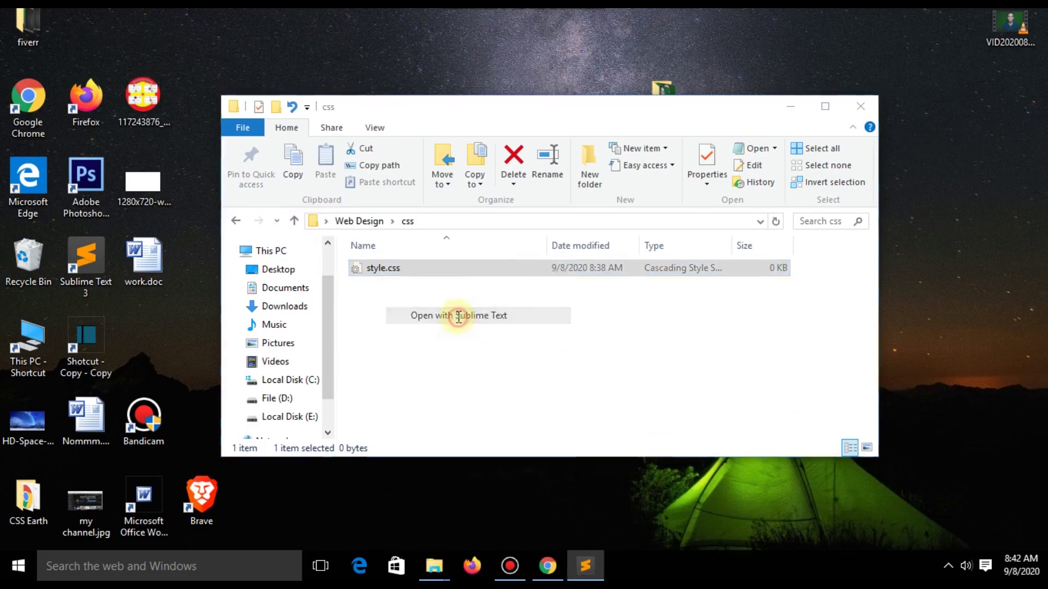
{"action": "left_click", "coordinate": [408, 39]}
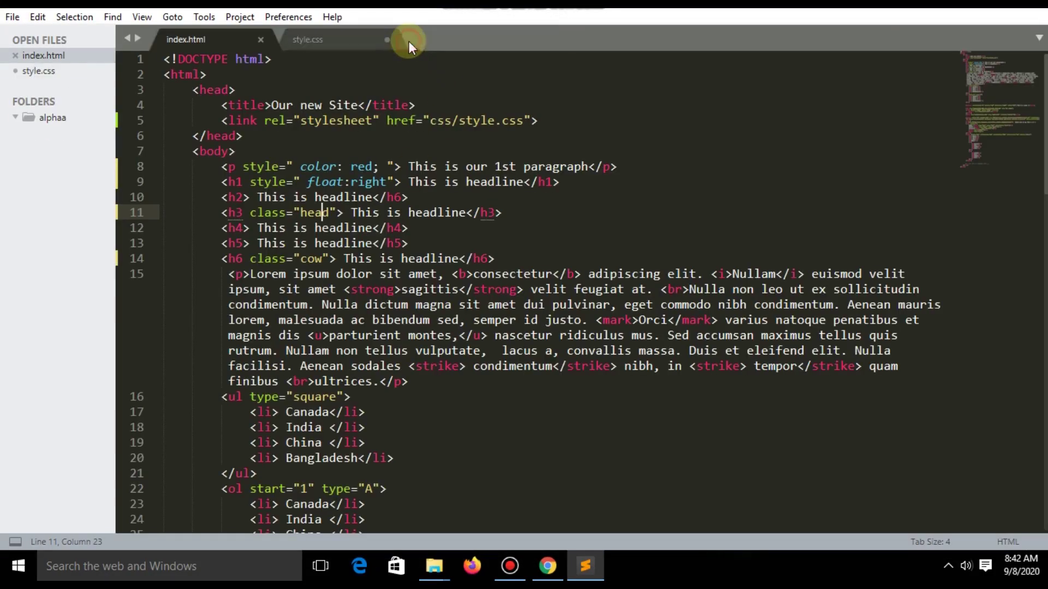
{"action": "left_click", "coordinate": [310, 37]}
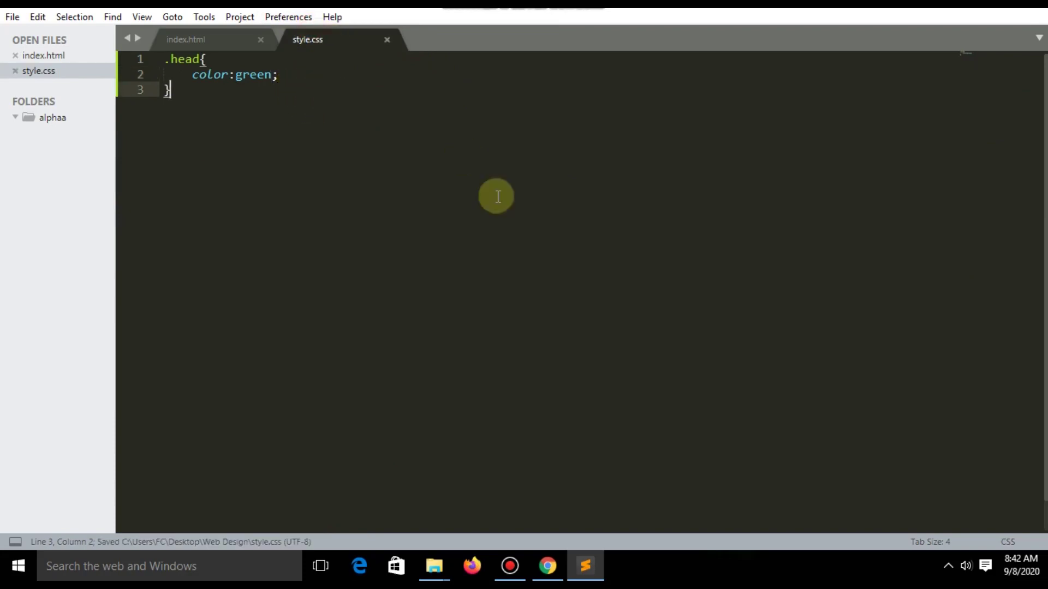
Check the page in Chrome, hide Chrome, close style.css and minimize Sublime Text
{"action": "left_click", "coordinate": [548, 565]}
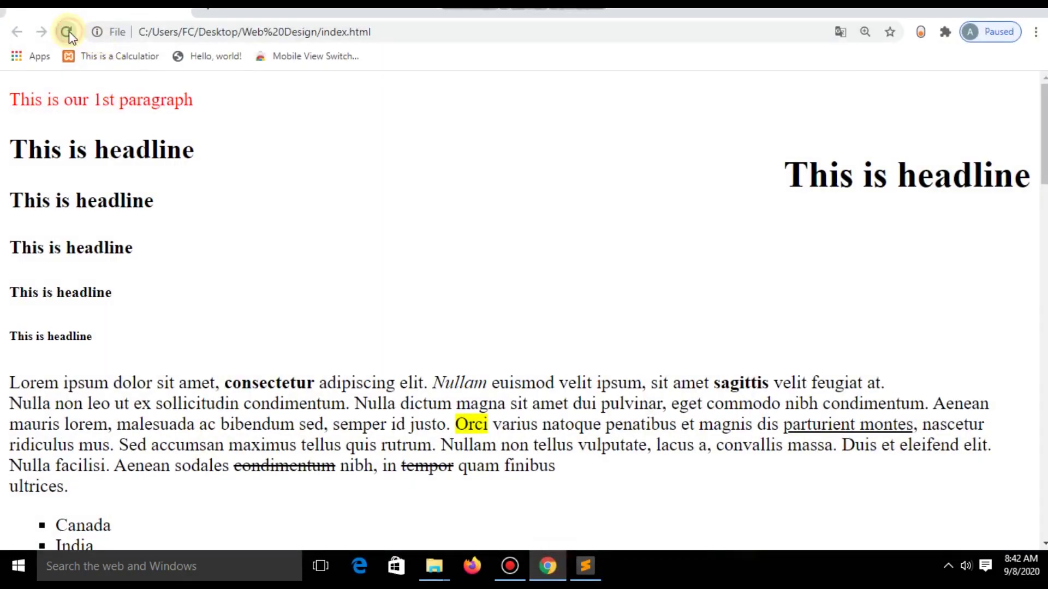
{"action": "left_click", "coordinate": [68, 32]}
{"action": "left_click", "coordinate": [954, 11]}
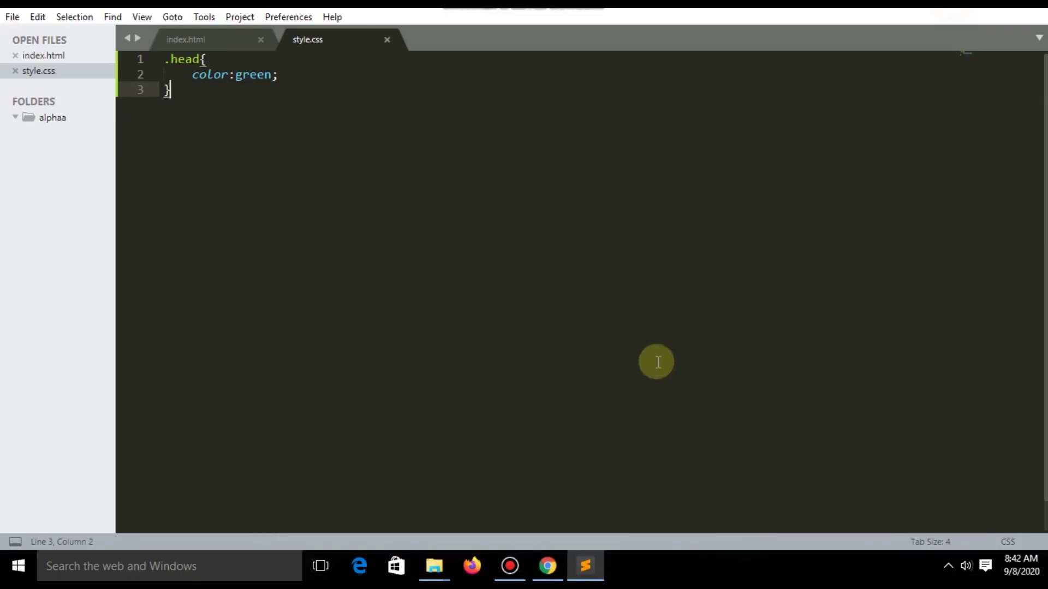
{"action": "left_click", "coordinate": [387, 41]}
{"action": "left_click", "coordinate": [988, 8]}
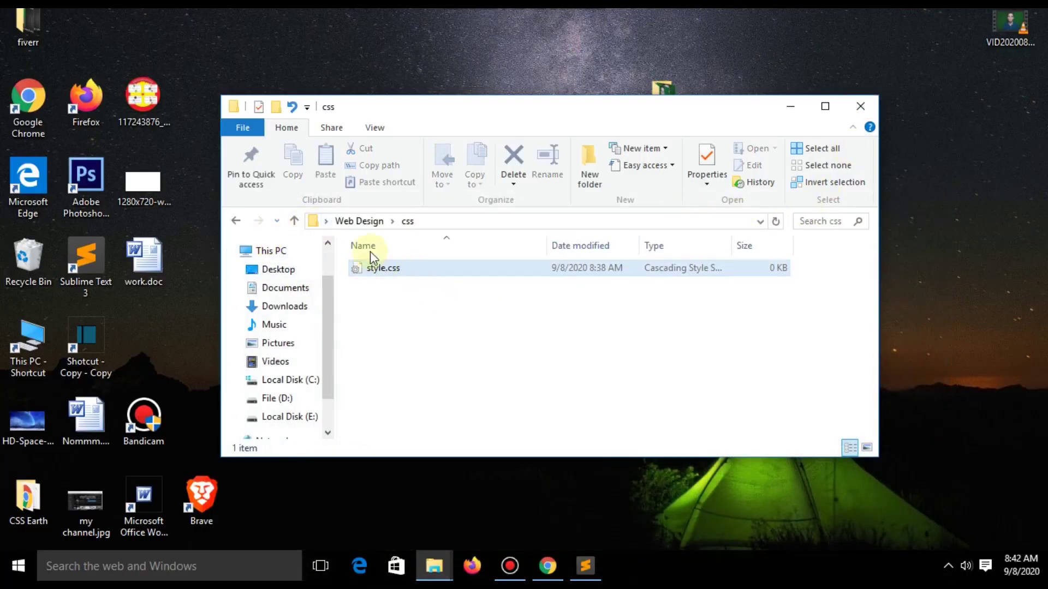
Open css/style.css in Sublime Text and write the rule .head{ color: green; }
{"action": "right_click", "coordinate": [382, 276]}
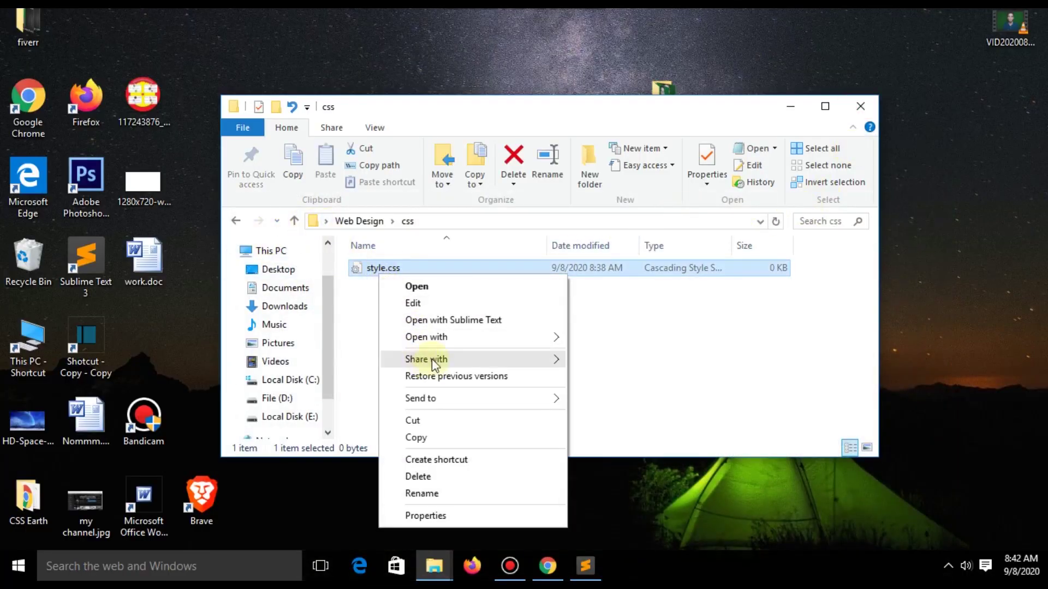
{"action": "left_click", "coordinate": [442, 320]}
{"action": "type", "text": ".head"}
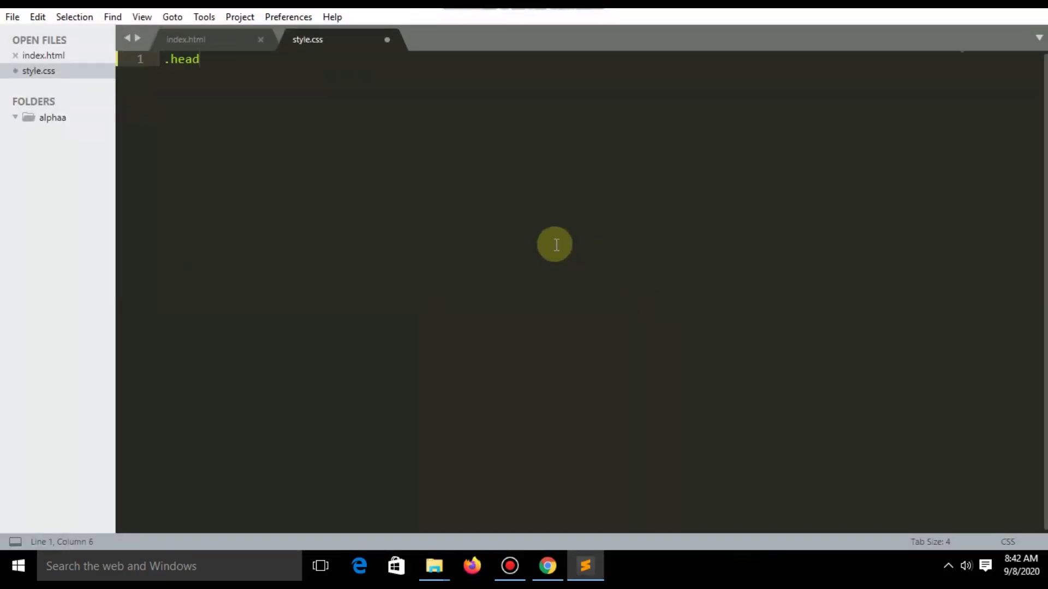
{"action": "type", "text": "{"}
{"action": "key", "text": "Return"}
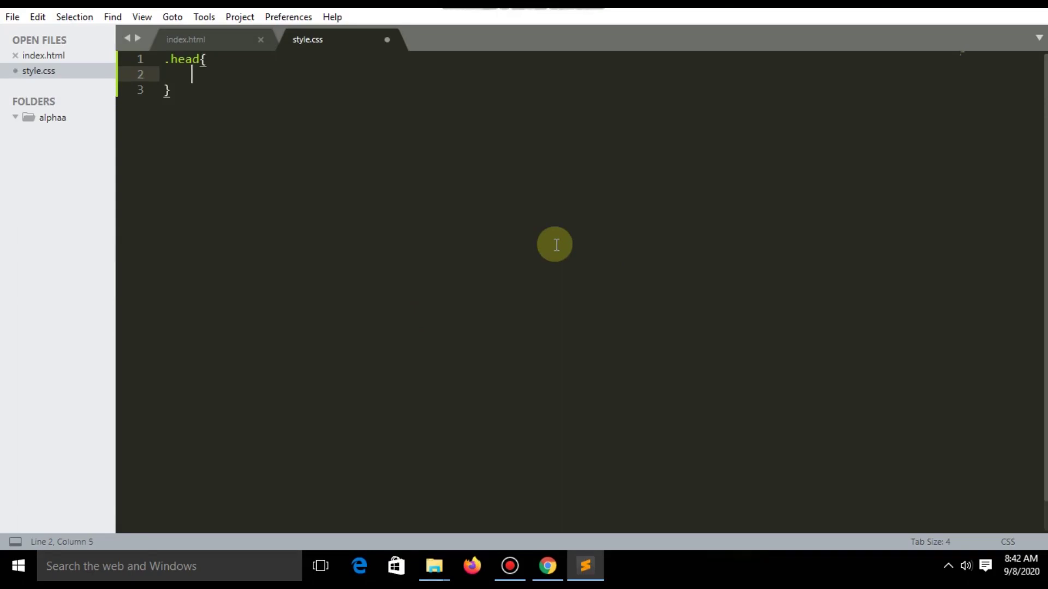
{"action": "type", "text": "color: green;"}
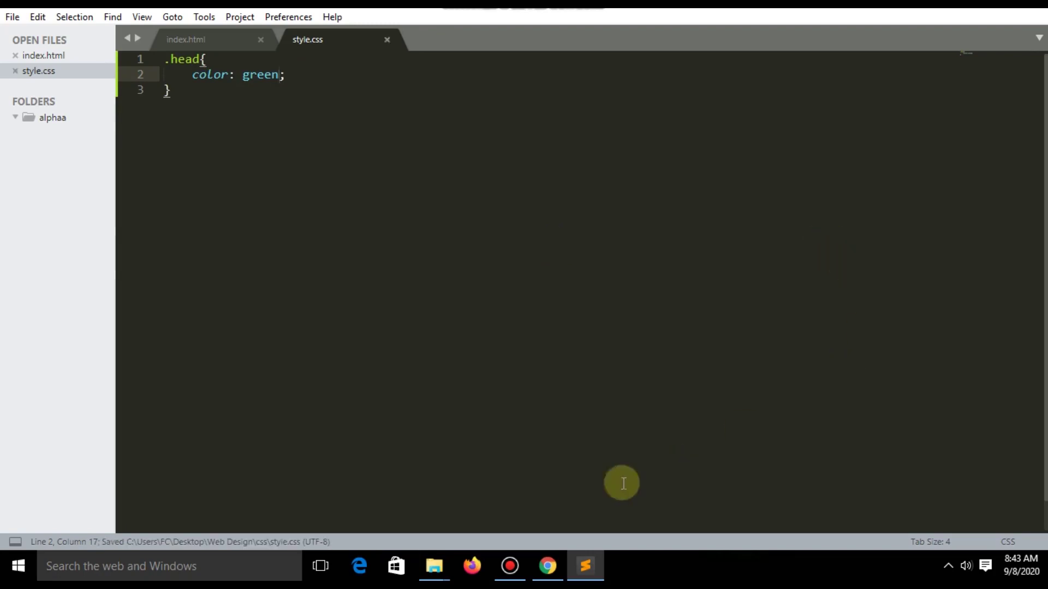
Reload the page in Chrome and confirm the h3 headline is now green
{"action": "left_click", "coordinate": [549, 566]}
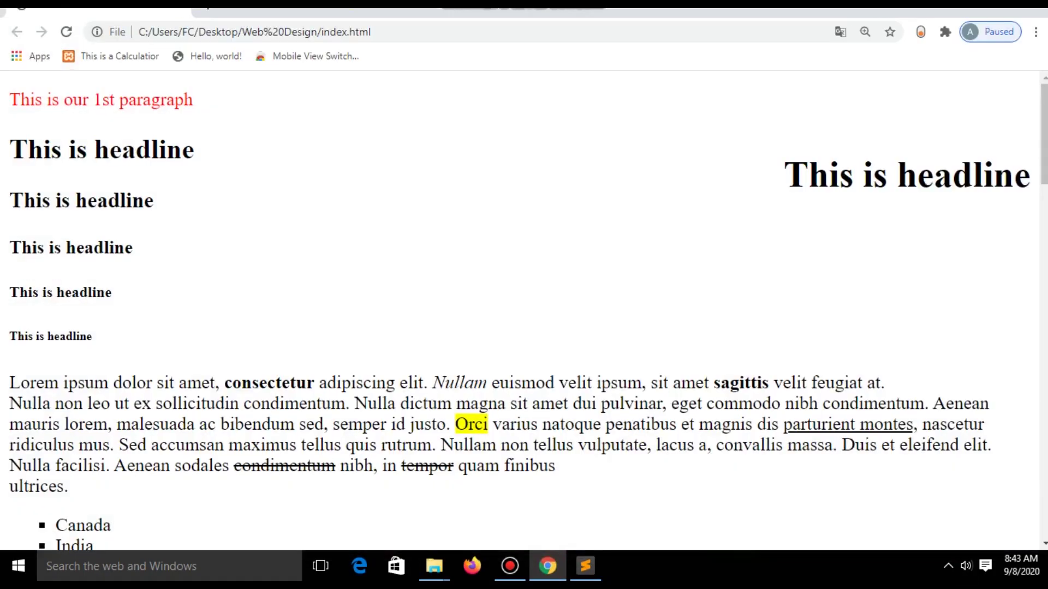
{"action": "left_click", "coordinate": [63, 33]}
{"action": "left_click_drag", "start_coordinate": [10, 203], "coordinate": [147, 203]}
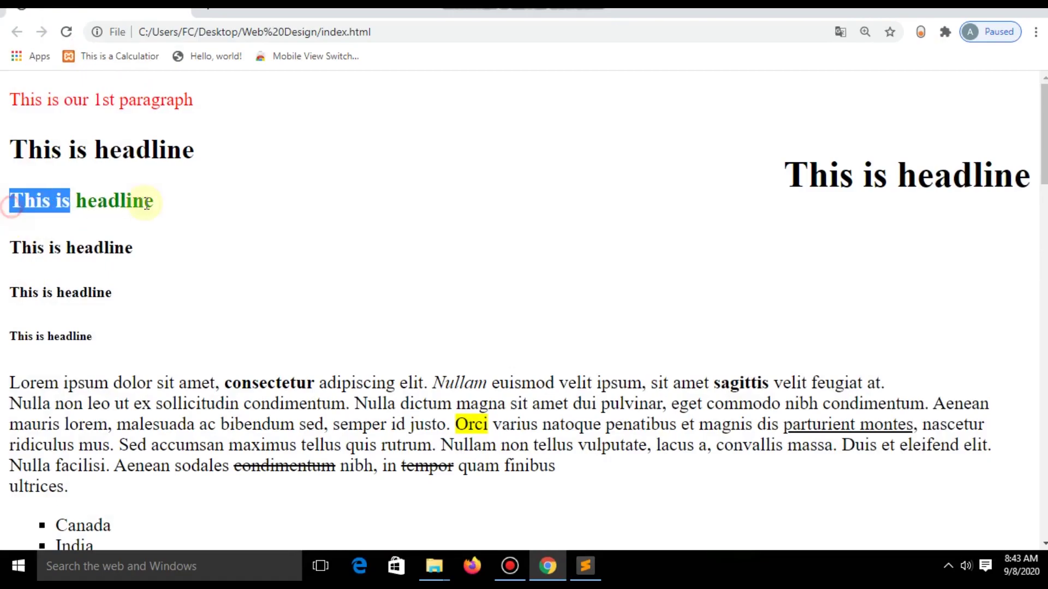
{"action": "left_click", "coordinate": [169, 200]}
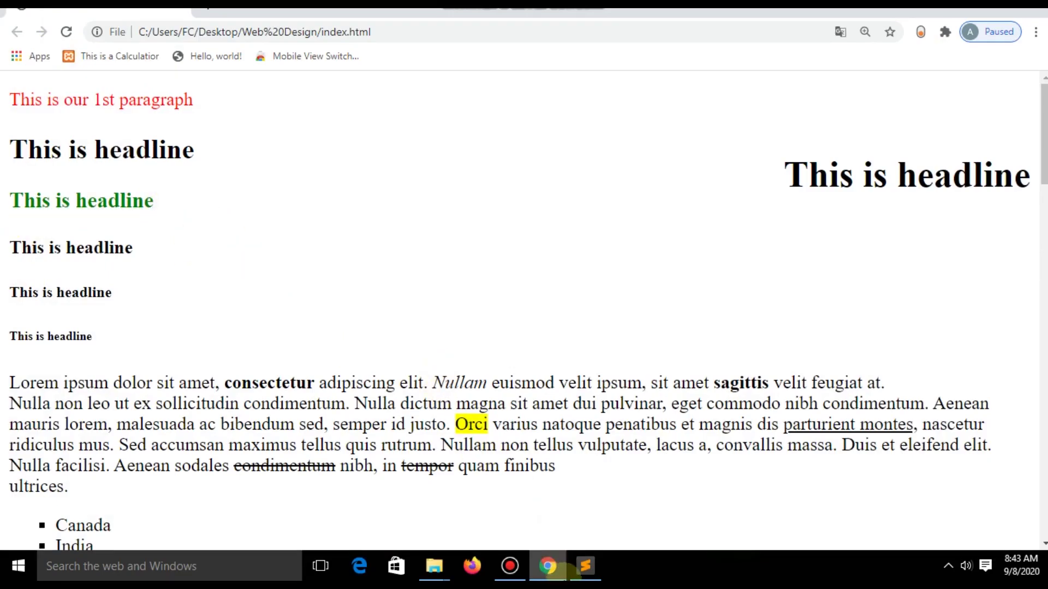
Review style.css and index.html in Sublime Text, then minimize the editor and Chrome
{"action": "left_click", "coordinate": [585, 566]}
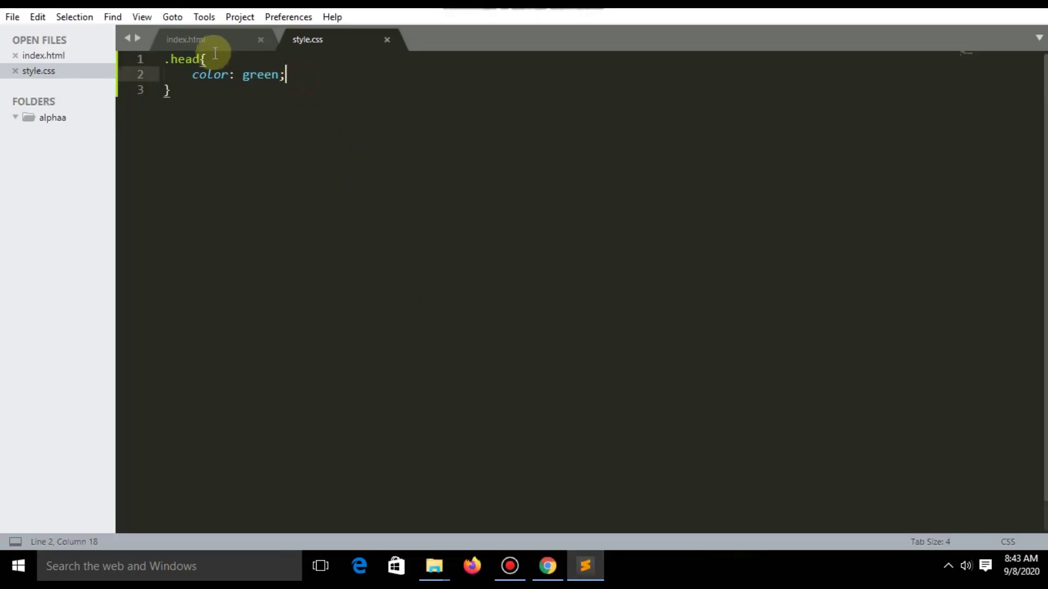
{"action": "left_click", "coordinate": [192, 39]}
{"action": "scroll", "coordinate": [304, 276], "scroll_direction": "down", "scroll_amount": 3}
{"action": "scroll", "coordinate": [339, 367], "scroll_direction": "down", "scroll_amount": 2}
{"action": "scroll", "coordinate": [363, 398], "scroll_direction": "up", "scroll_amount": 5}
{"action": "scroll", "coordinate": [350, 385], "scroll_direction": "up", "scroll_amount": 2}
{"action": "scroll", "coordinate": [367, 327], "scroll_direction": "down", "scroll_amount": 3}
{"action": "scroll", "coordinate": [375, 352], "scroll_direction": "down", "scroll_amount": 8}
{"action": "scroll", "coordinate": [376, 353], "scroll_direction": "up", "scroll_amount": 3}
{"action": "scroll", "coordinate": [444, 345], "scroll_direction": "up", "scroll_amount": 5}
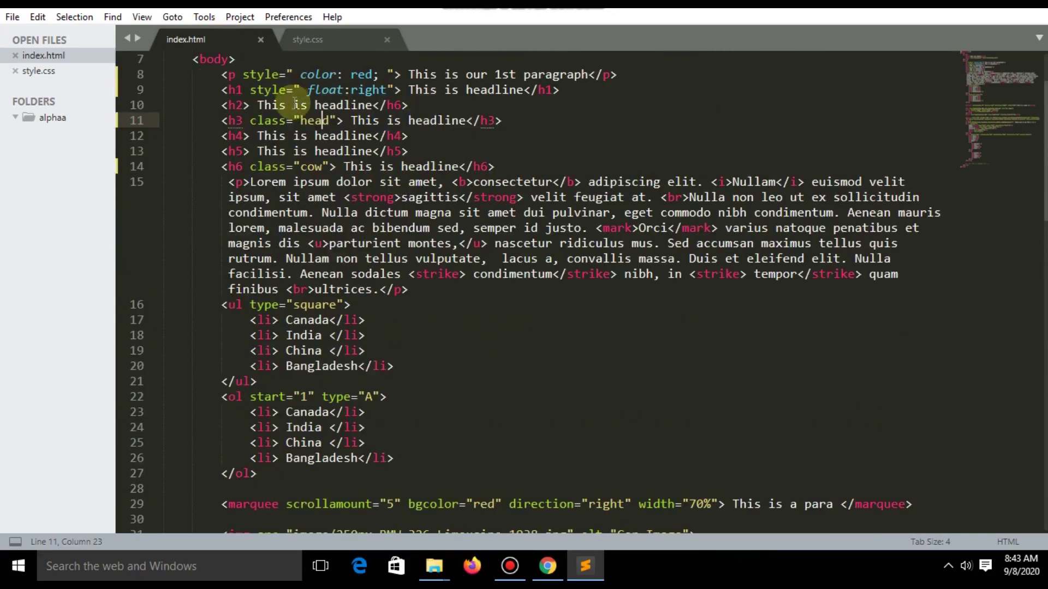
{"action": "left_click", "coordinate": [962, 11]}
{"action": "left_click", "coordinate": [962, 9]}
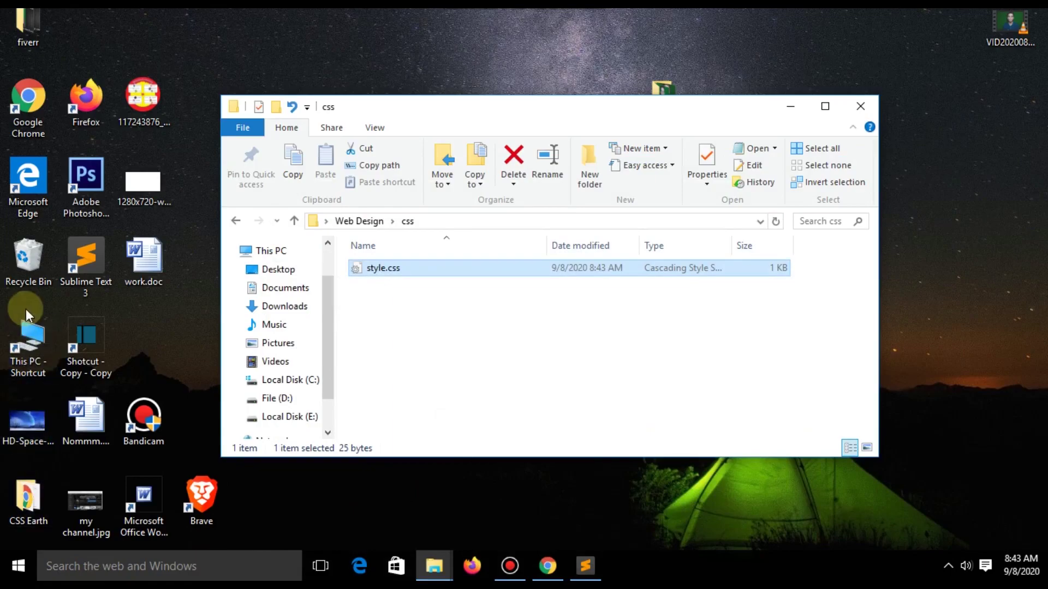
Open drive File (D:) from This PC and browse its All and File folders
{"action": "double_click", "coordinate": [28, 336]}
{"action": "scroll", "coordinate": [527, 311], "scroll_direction": "down", "scroll_amount": 1}
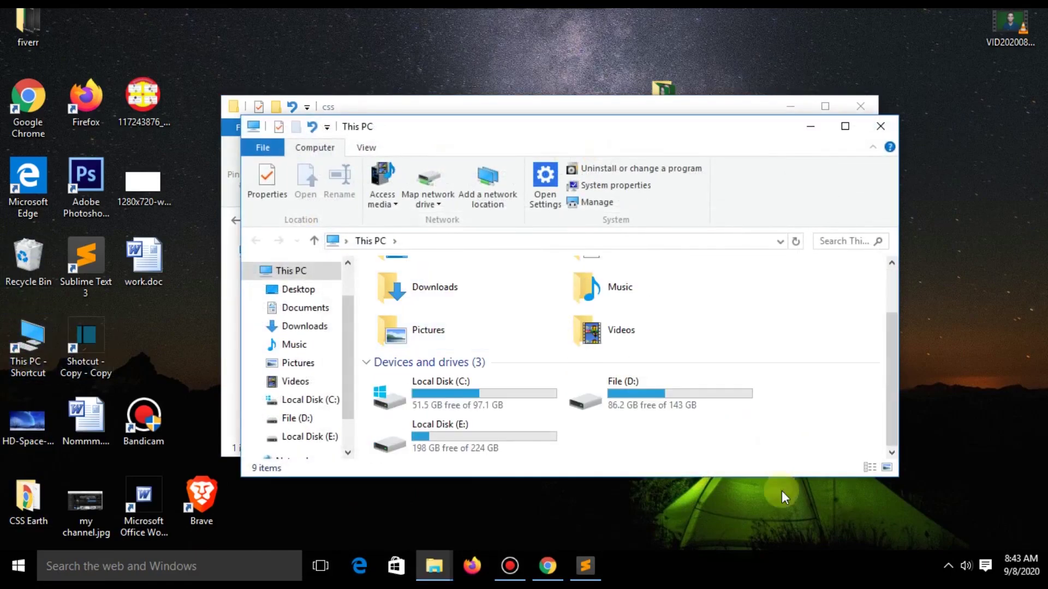
{"action": "double_click", "coordinate": [648, 401]}
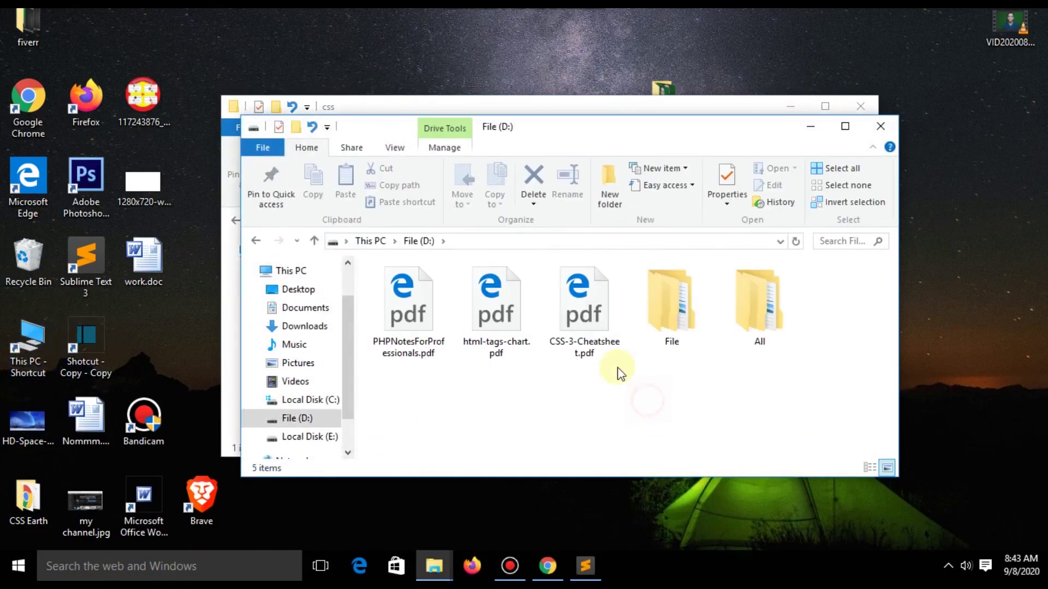
{"action": "double_click", "coordinate": [740, 326]}
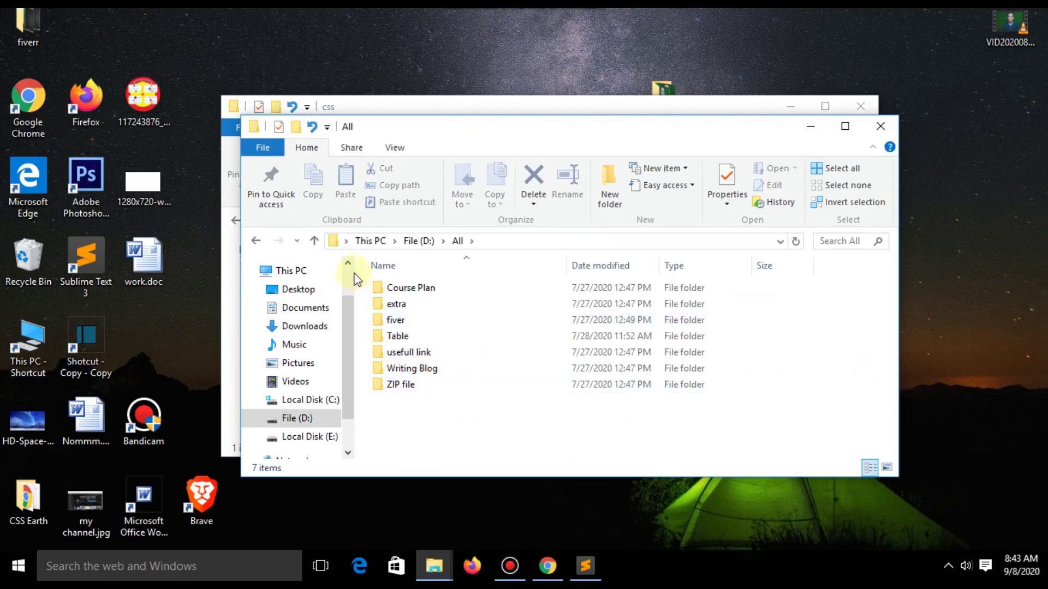
{"action": "left_click", "coordinate": [316, 243]}
{"action": "double_click", "coordinate": [655, 323]}
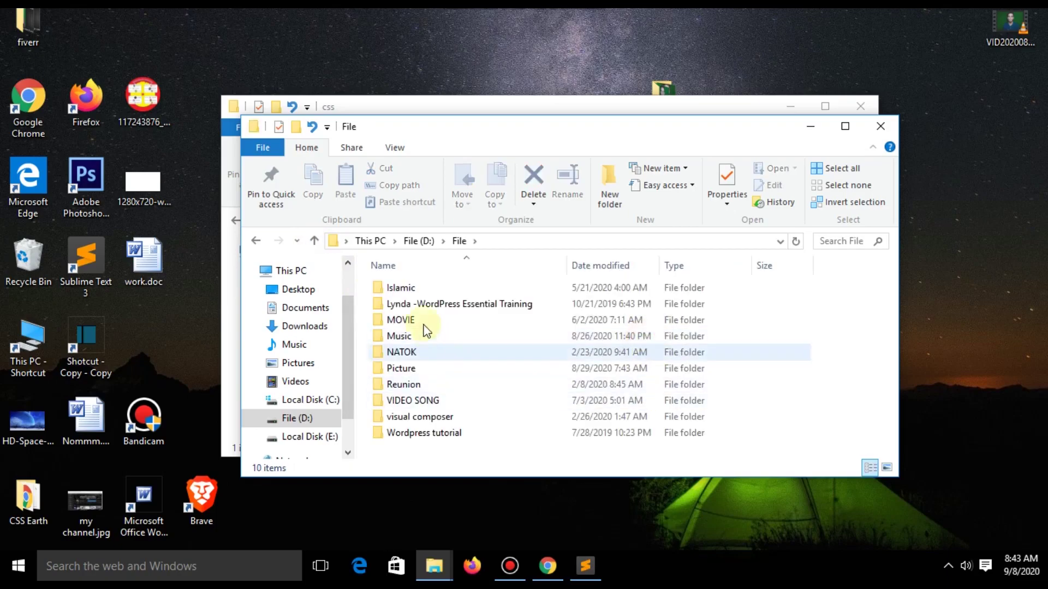
{"action": "left_click", "coordinate": [315, 241]}
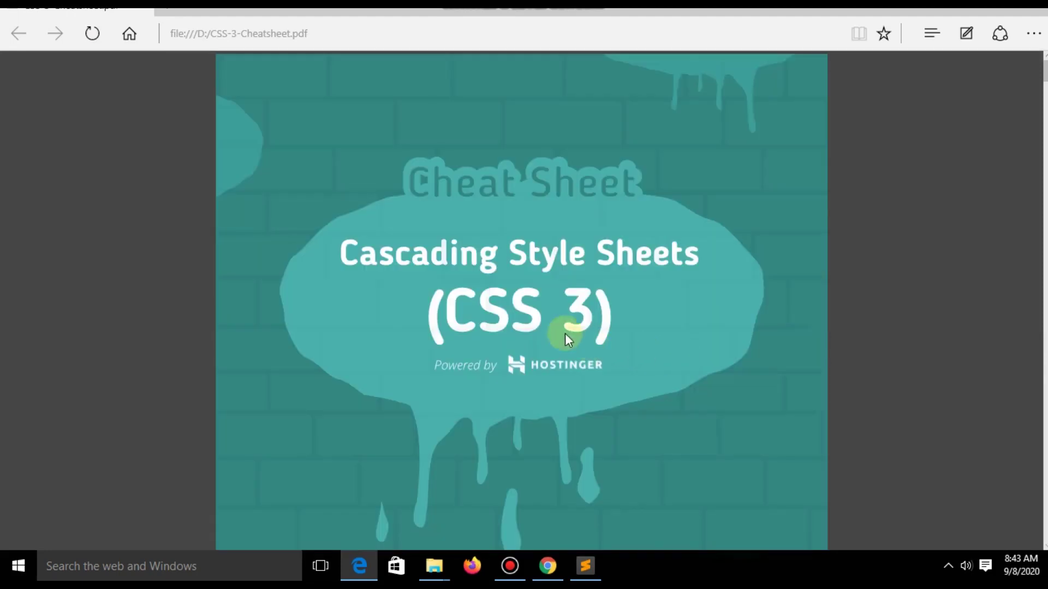
{"action": "scroll", "coordinate": [549, 327], "scroll_direction": "down", "scroll_amount": 2}
{"action": "scroll", "coordinate": [710, 339], "scroll_direction": "down", "scroll_amount": 2}
{"action": "scroll", "coordinate": [568, 374], "scroll_direction": "down", "scroll_amount": 3}
{"action": "scroll", "coordinate": [362, 367], "scroll_direction": "down", "scroll_amount": 3}
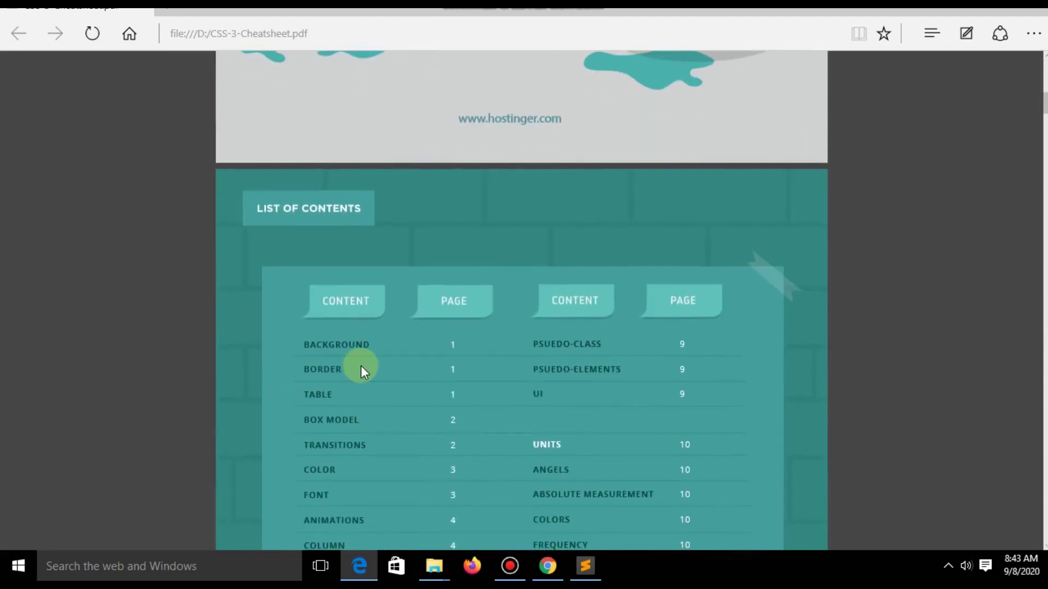
{"action": "scroll", "coordinate": [297, 379], "scroll_direction": "down", "scroll_amount": 1}
{"action": "scroll", "coordinate": [437, 361], "scroll_direction": "down", "scroll_amount": 1}
{"action": "scroll", "coordinate": [459, 356], "scroll_direction": "down", "scroll_amount": 2}
{"action": "scroll", "coordinate": [484, 351], "scroll_direction": "down", "scroll_amount": 3}
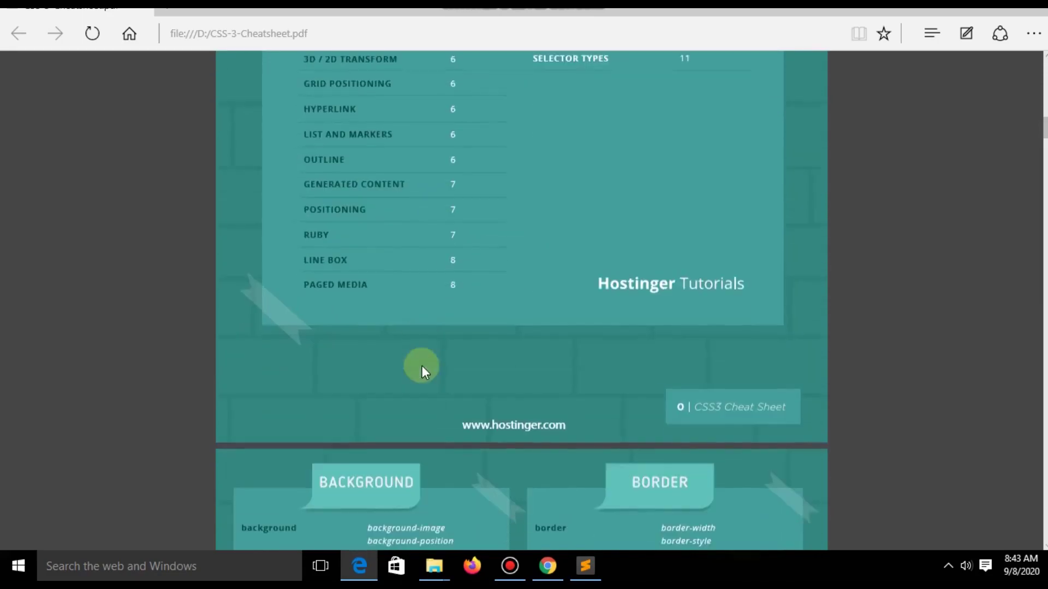
{"action": "scroll", "coordinate": [522, 361], "scroll_direction": "up", "scroll_amount": 3}
{"action": "scroll", "coordinate": [523, 361], "scroll_direction": "up", "scroll_amount": 2}
{"action": "scroll", "coordinate": [522, 368], "scroll_direction": "down", "scroll_amount": 6}
{"action": "scroll", "coordinate": [522, 368], "scroll_direction": "down", "scroll_amount": 5}
{"action": "scroll", "coordinate": [523, 368], "scroll_direction": "up", "scroll_amount": 3}
{"action": "scroll", "coordinate": [444, 287], "scroll_direction": "up", "scroll_amount": 3}
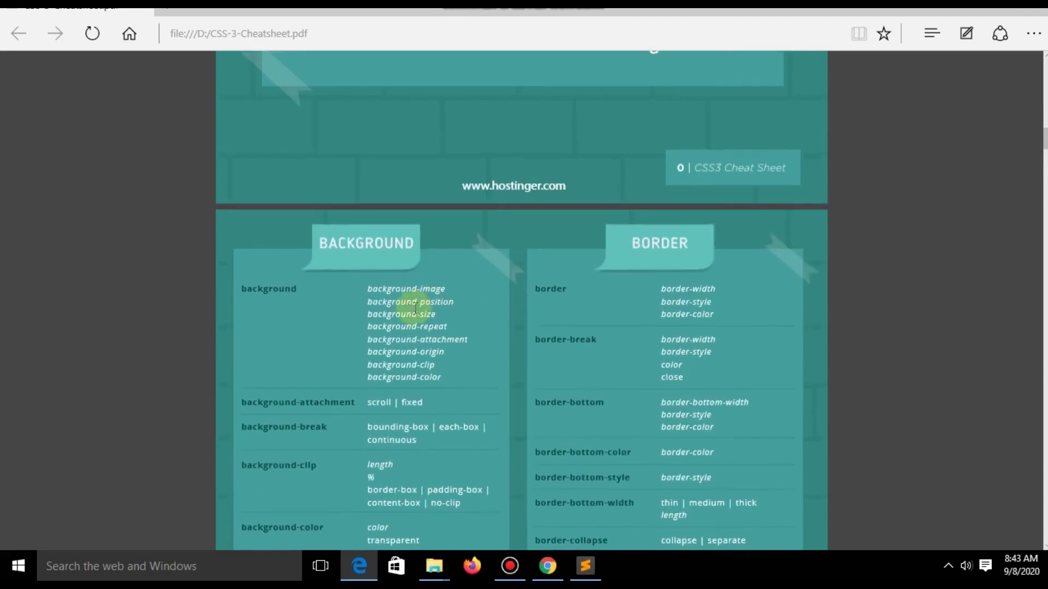
Select and then deselect the background and border property values in the CSS cheat sheet
{"action": "mouse_move", "coordinate": [367, 290]}
{"action": "left_mouse_down"}
{"action": "mouse_move", "coordinate": [409, 305]}
{"action": "mouse_move", "coordinate": [459, 350]}
{"action": "left_mouse_up"}
{"action": "left_click", "coordinate": [472, 373]}
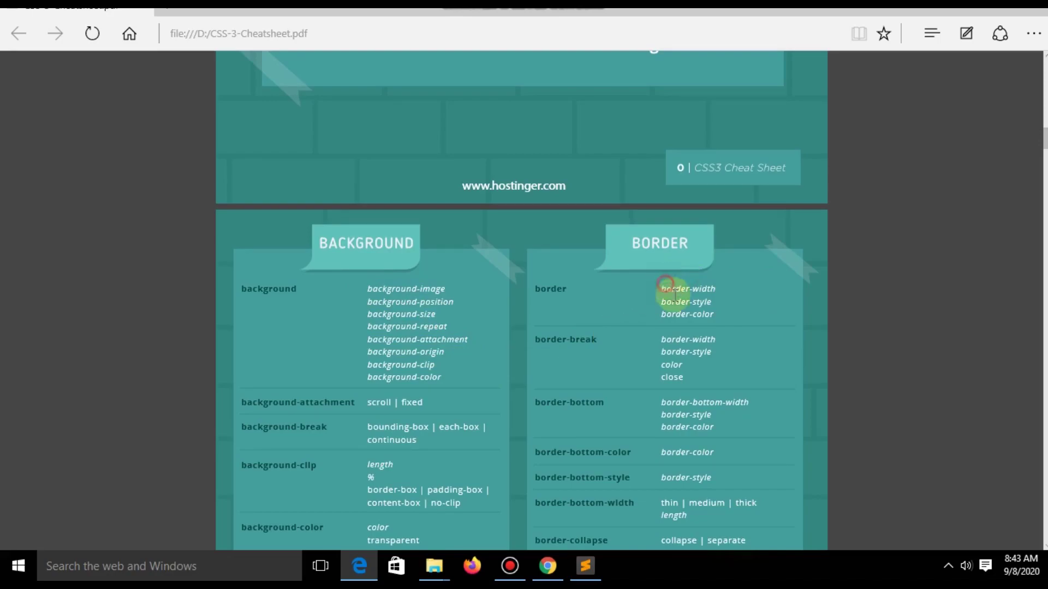
{"action": "left_click_drag", "start_coordinate": [666, 287], "coordinate": [701, 355]}
{"action": "left_click", "coordinate": [581, 355]}
{"action": "scroll", "coordinate": [286, 374], "scroll_direction": "down", "scroll_amount": 3}
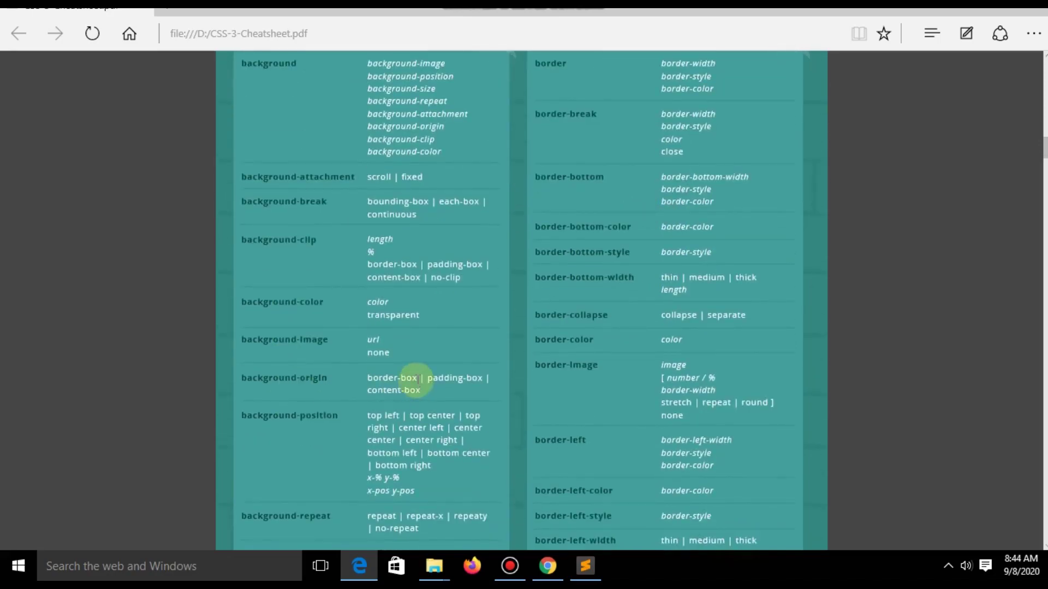
{"action": "scroll", "coordinate": [420, 281], "scroll_direction": "down", "scroll_amount": 4}
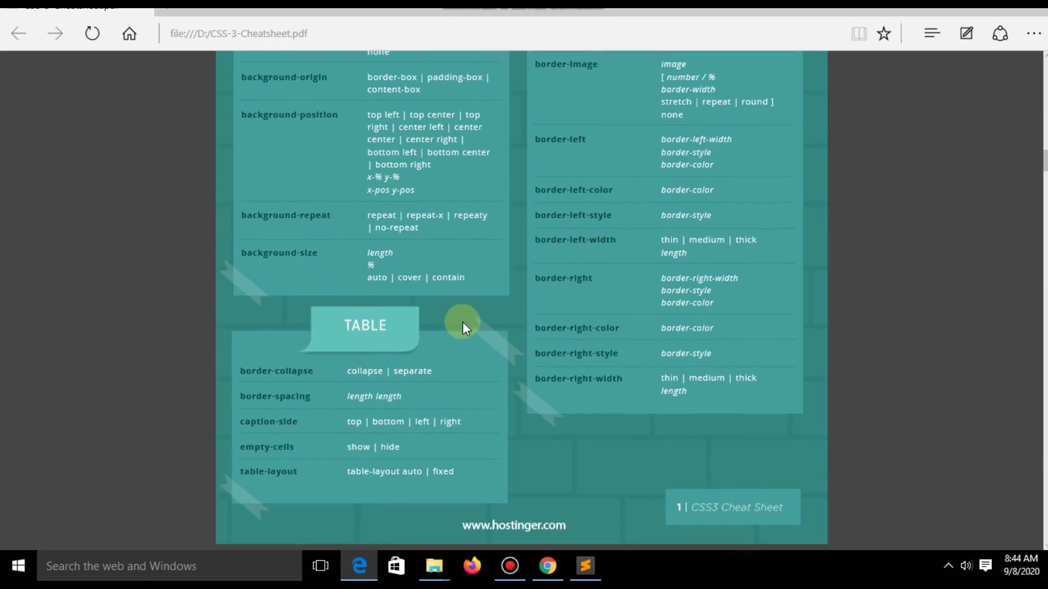
{"action": "scroll", "coordinate": [462, 321], "scroll_direction": "down", "scroll_amount": 2}
{"action": "scroll", "coordinate": [462, 325], "scroll_direction": "down", "scroll_amount": 3}
{"action": "scroll", "coordinate": [459, 328], "scroll_direction": "down", "scroll_amount": 2}
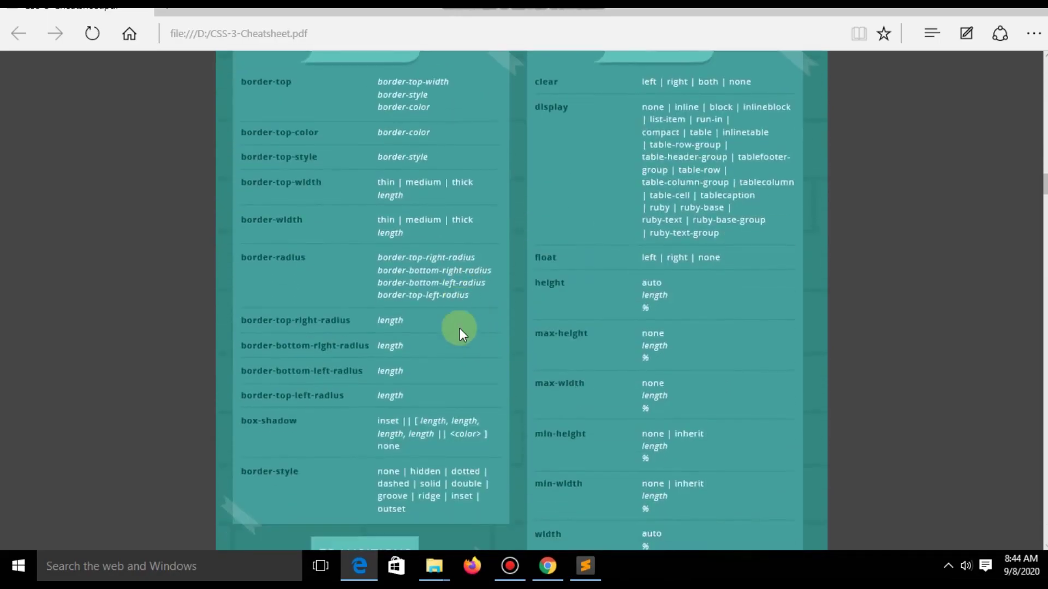
{"action": "scroll", "coordinate": [459, 341], "scroll_direction": "down", "scroll_amount": 3}
{"action": "scroll", "coordinate": [459, 348], "scroll_direction": "down", "scroll_amount": 5}
{"action": "scroll", "coordinate": [461, 348], "scroll_direction": "down", "scroll_amount": 3}
{"action": "scroll", "coordinate": [459, 348], "scroll_direction": "down", "scroll_amount": 4}
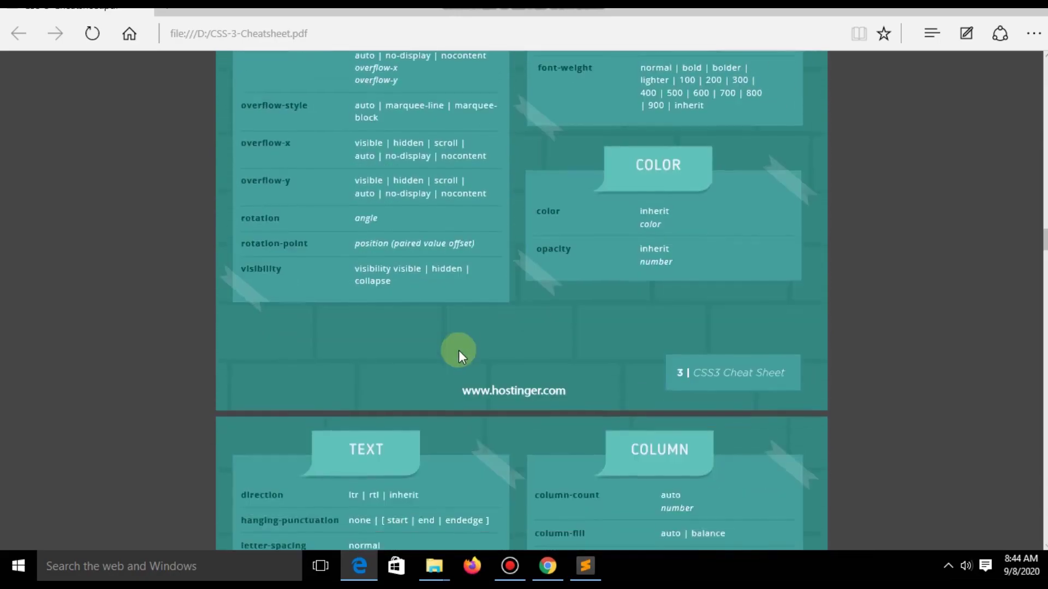
{"action": "scroll", "coordinate": [459, 350], "scroll_direction": "down", "scroll_amount": 4}
{"action": "scroll", "coordinate": [459, 350], "scroll_direction": "down", "scroll_amount": 4}
{"action": "scroll", "coordinate": [458, 350], "scroll_direction": "down", "scroll_amount": 4}
{"action": "scroll", "coordinate": [458, 350], "scroll_direction": "down", "scroll_amount": 5}
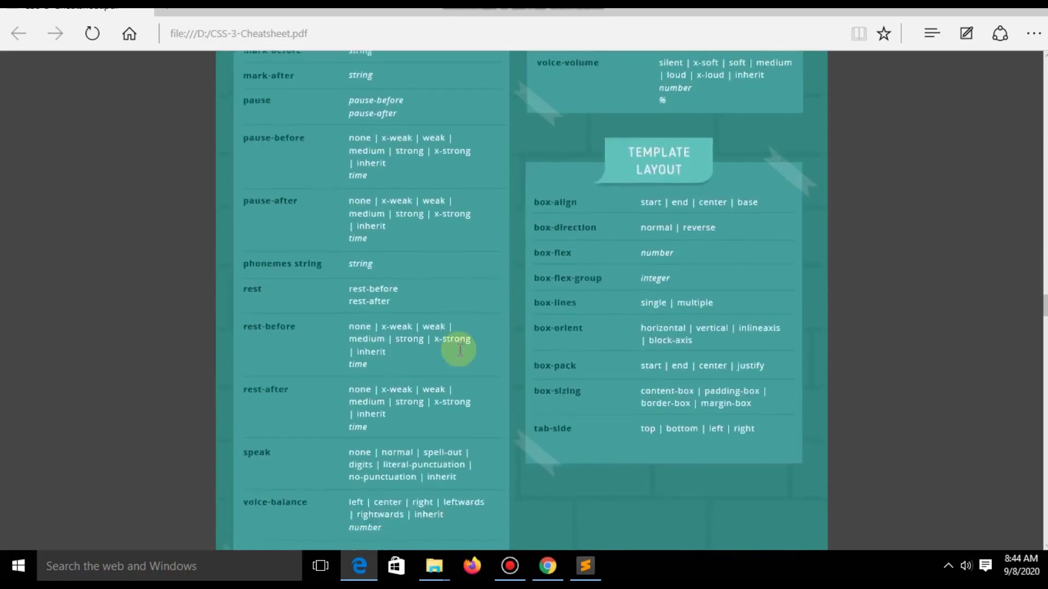
{"action": "scroll", "coordinate": [460, 352], "scroll_direction": "down", "scroll_amount": 5}
{"action": "scroll", "coordinate": [460, 351], "scroll_direction": "down", "scroll_amount": 5}
{"action": "scroll", "coordinate": [461, 353], "scroll_direction": "down", "scroll_amount": 5}
{"action": "scroll", "coordinate": [462, 353], "scroll_direction": "down", "scroll_amount": 5}
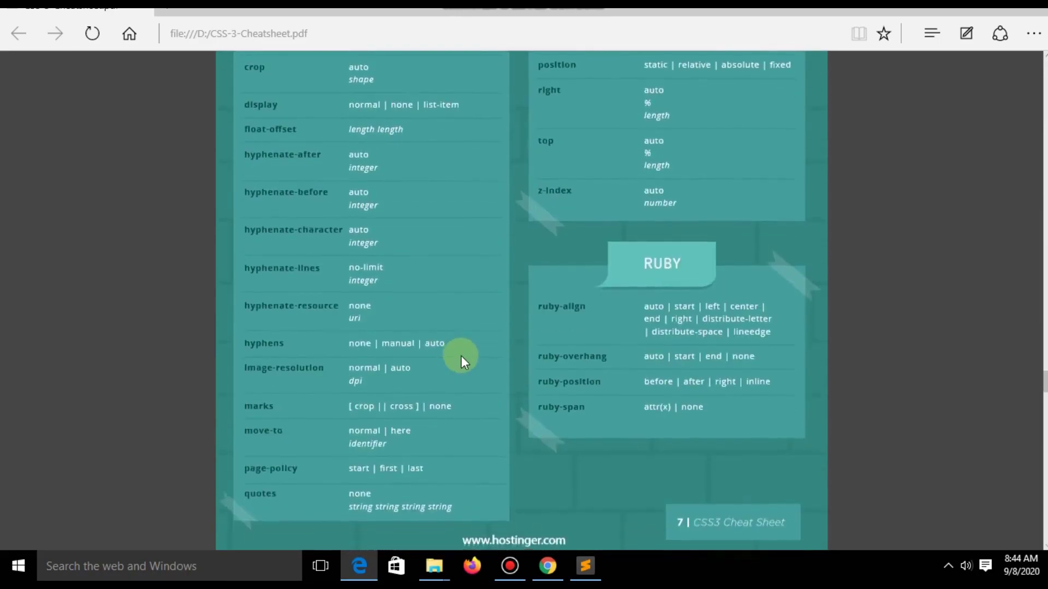
{"action": "scroll", "coordinate": [462, 354], "scroll_direction": "down", "scroll_amount": 5}
{"action": "scroll", "coordinate": [462, 356], "scroll_direction": "down", "scroll_amount": 5}
{"action": "scroll", "coordinate": [462, 358], "scroll_direction": "down", "scroll_amount": 5}
{"action": "scroll", "coordinate": [463, 359], "scroll_direction": "down", "scroll_amount": 5}
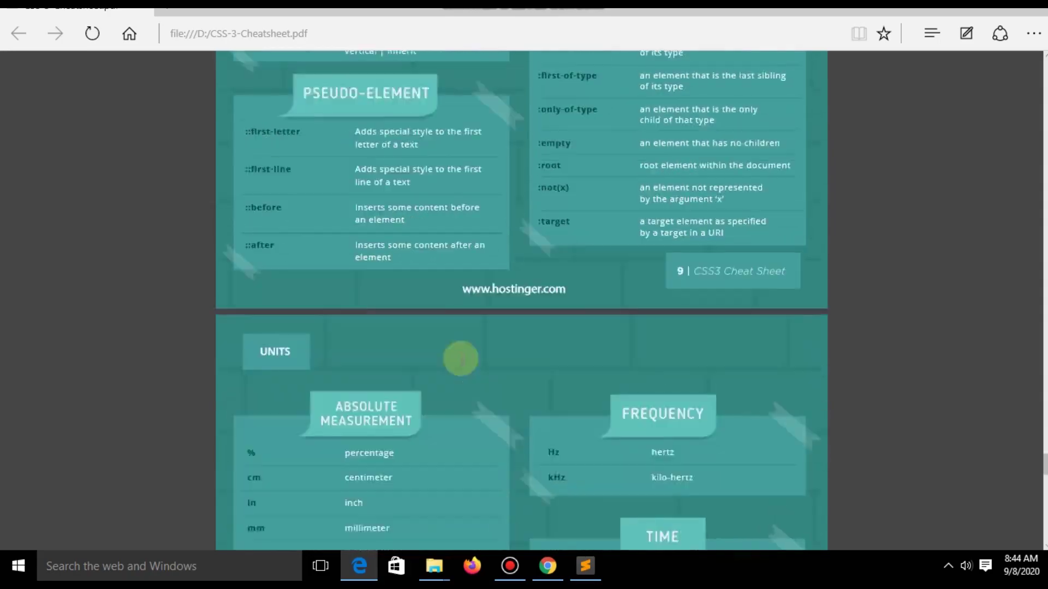
{"action": "scroll", "coordinate": [461, 360], "scroll_direction": "down", "scroll_amount": 5}
{"action": "scroll", "coordinate": [461, 360], "scroll_direction": "down", "scroll_amount": 5}
{"action": "scroll", "coordinate": [461, 361], "scroll_direction": "down", "scroll_amount": 5}
{"action": "scroll", "coordinate": [460, 362], "scroll_direction": "up", "scroll_amount": 3}
Open w3schools' Learn CSS page in a new Chrome tab and launch its Try it Yourself example
{"action": "left_click", "coordinate": [548, 566]}
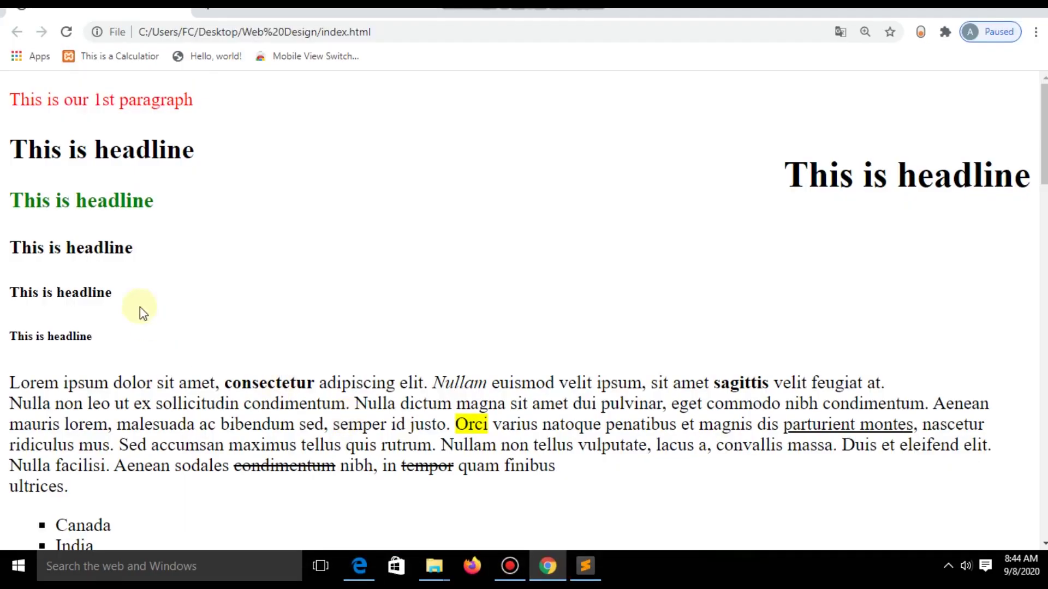
{"action": "left_click", "coordinate": [205, 12]}
{"action": "type", "text": "w3schools.com"}
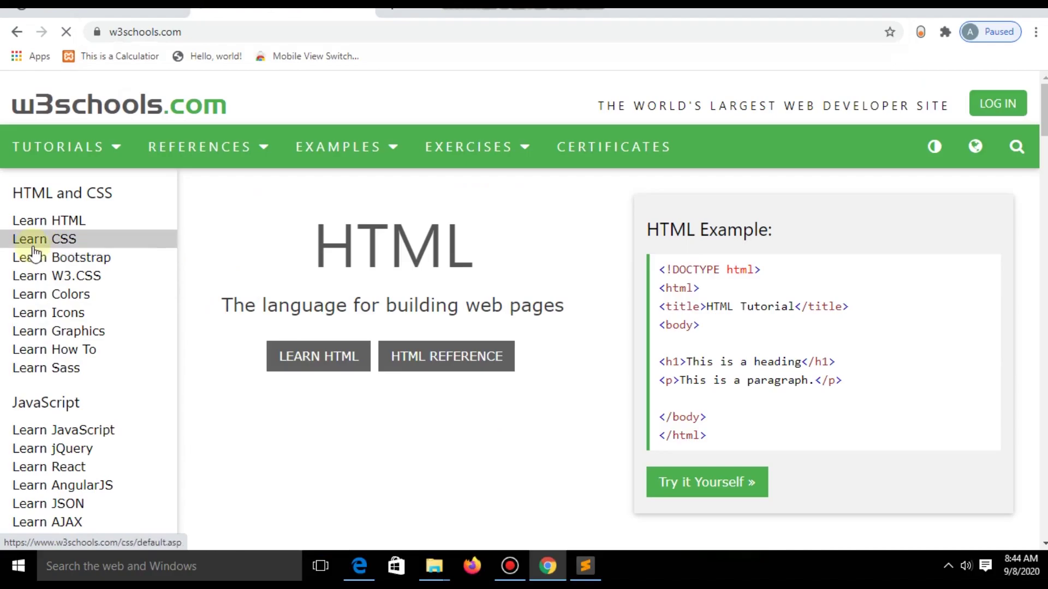
{"action": "left_click", "coordinate": [33, 245]}
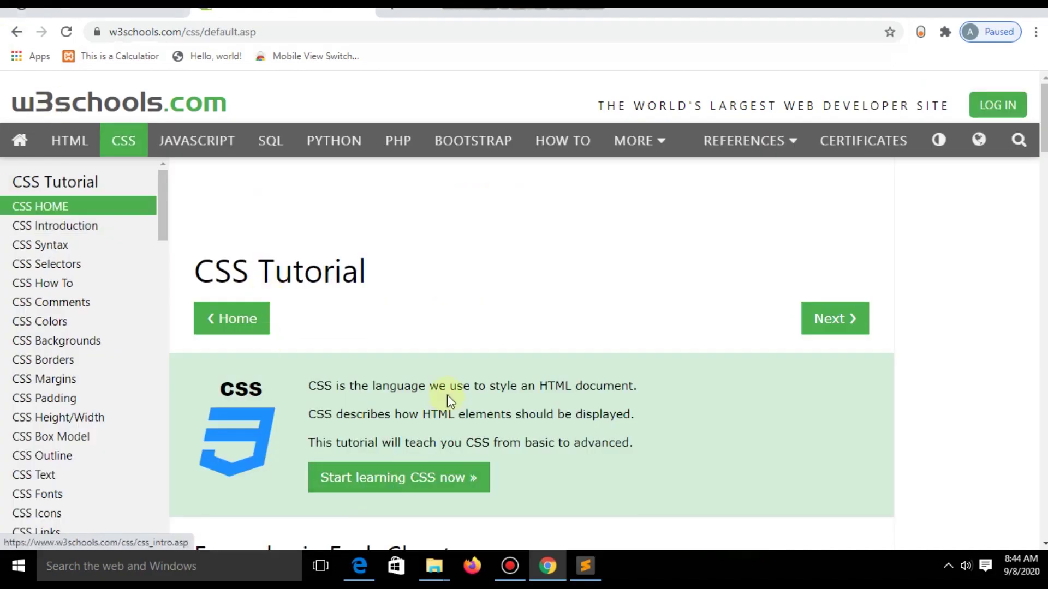
{"action": "scroll", "coordinate": [441, 390], "scroll_direction": "down", "scroll_amount": 3}
{"action": "scroll", "coordinate": [431, 379], "scroll_direction": "down", "scroll_amount": 1}
{"action": "scroll", "coordinate": [424, 382], "scroll_direction": "down", "scroll_amount": 1}
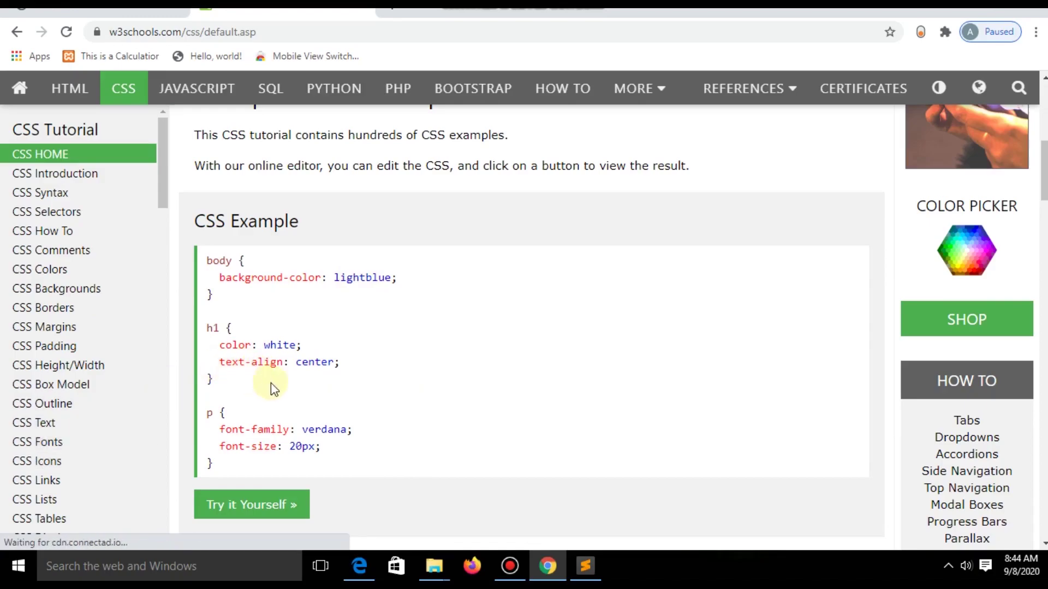
{"action": "scroll", "coordinate": [344, 445], "scroll_direction": "down", "scroll_amount": 1}
{"action": "scroll", "coordinate": [428, 462], "scroll_direction": "down", "scroll_amount": 2}
{"action": "scroll", "coordinate": [433, 456], "scroll_direction": "up", "scroll_amount": 6}
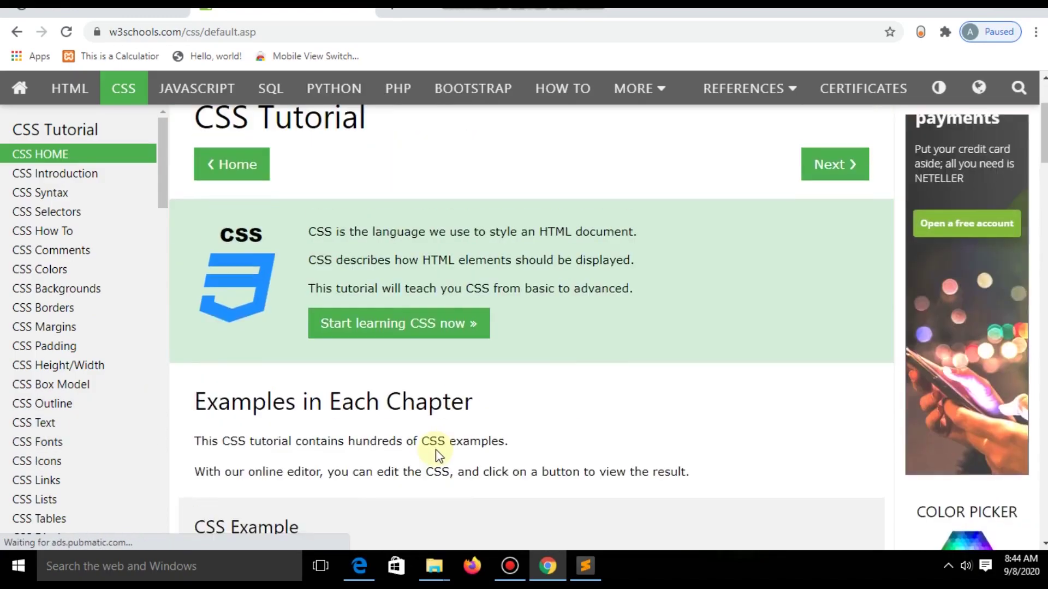
{"action": "scroll", "coordinate": [350, 385], "scroll_direction": "up", "scroll_amount": 2}
{"action": "scroll", "coordinate": [351, 386], "scroll_direction": "down", "scroll_amount": 5}
{"action": "scroll", "coordinate": [358, 423], "scroll_direction": "down", "scroll_amount": 2}
{"action": "left_click", "coordinate": [285, 274]}
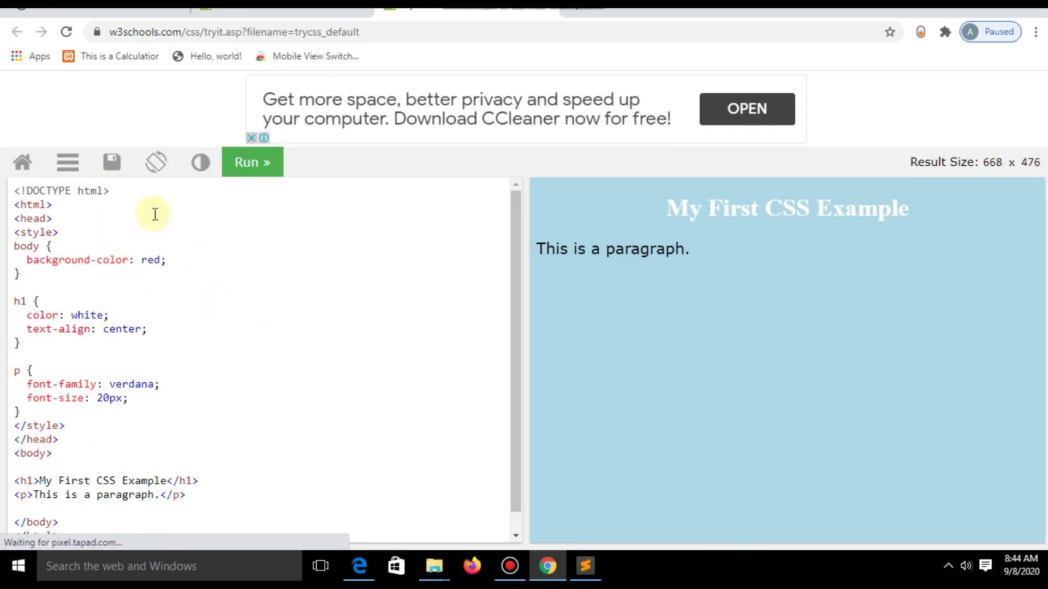
Run the edited example to show the red body background
{"action": "left_click", "coordinate": [245, 162]}
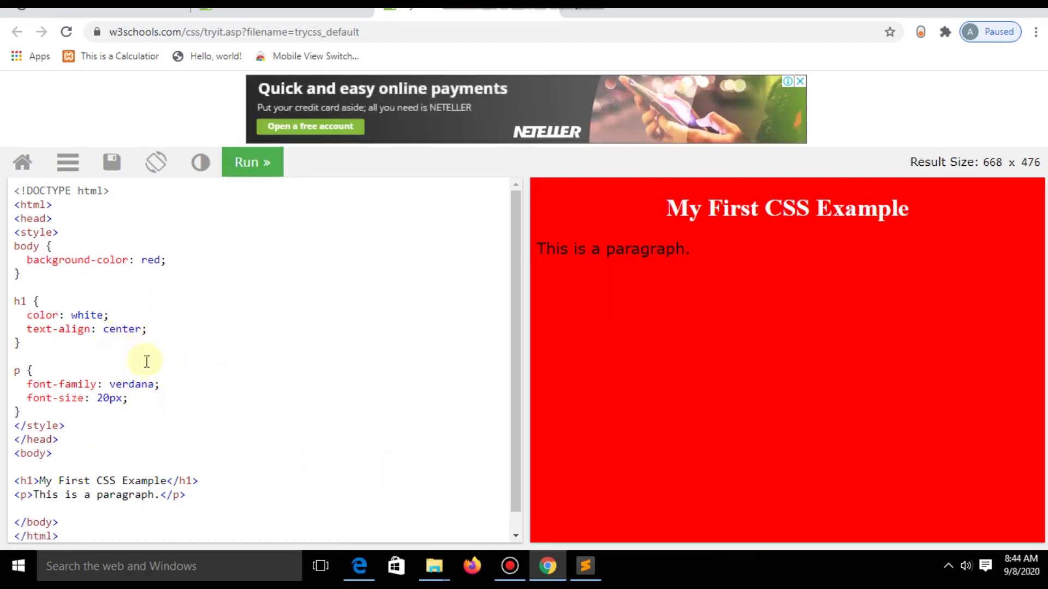
{"action": "scroll", "coordinate": [123, 375], "scroll_direction": "down", "scroll_amount": 1}
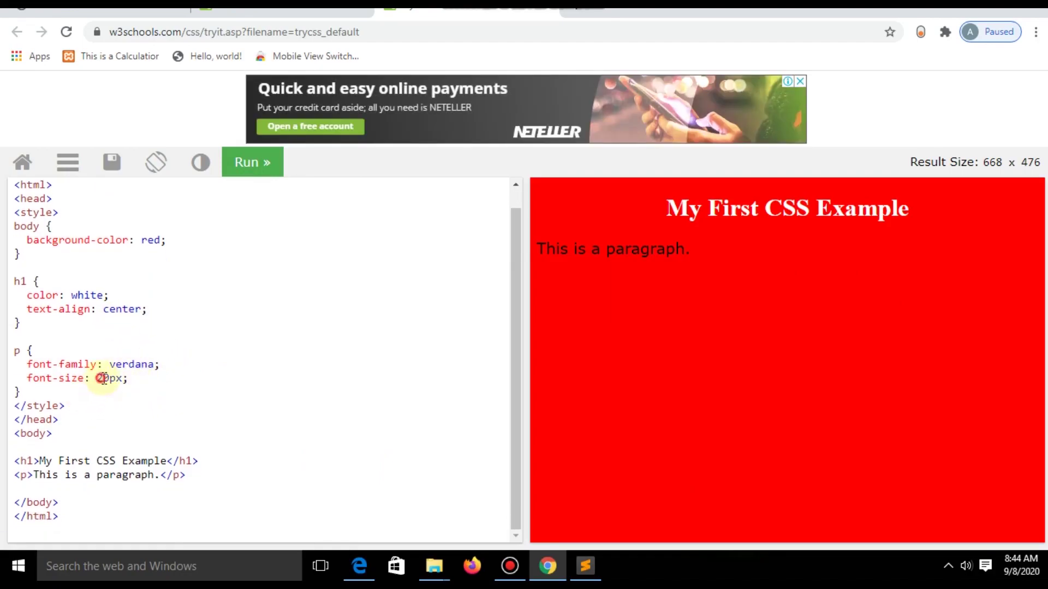